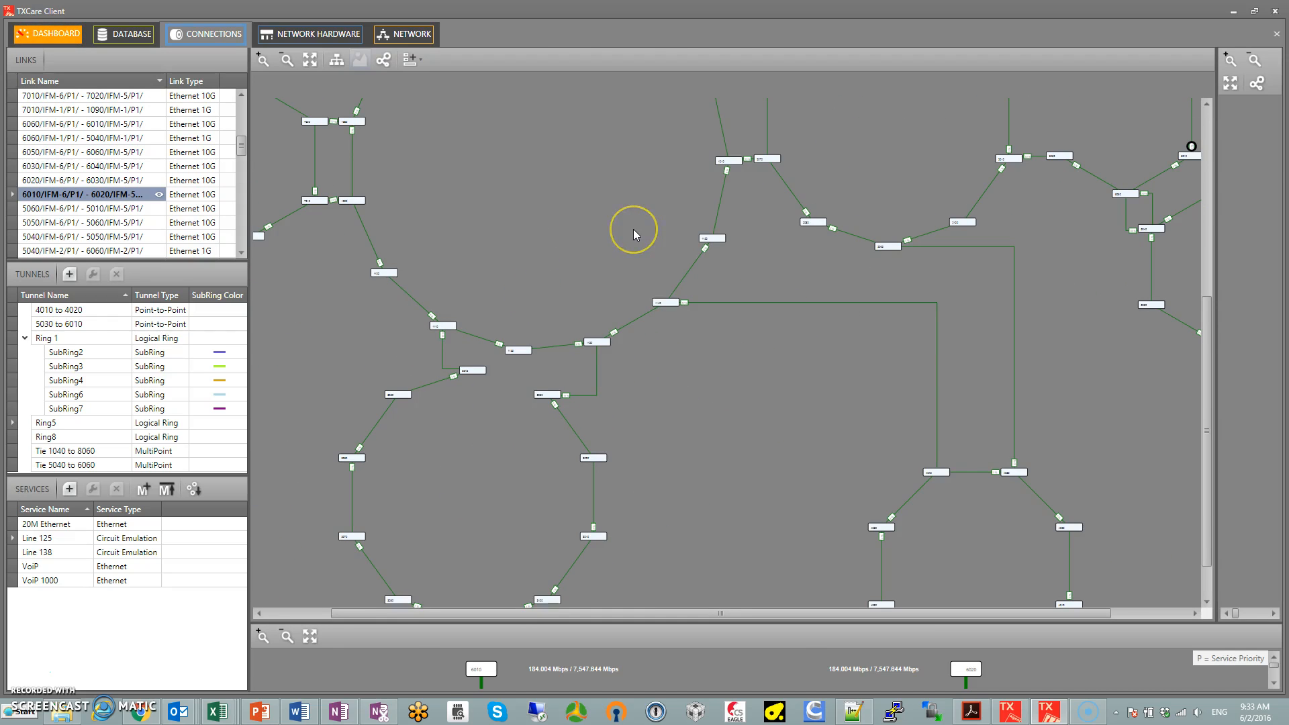
Examine the network map's ring layout and the link loads around nodes 1110, 1120, 1130, 3030 and 3040
scroll(567, 247, down, 3)
click(566, 247)
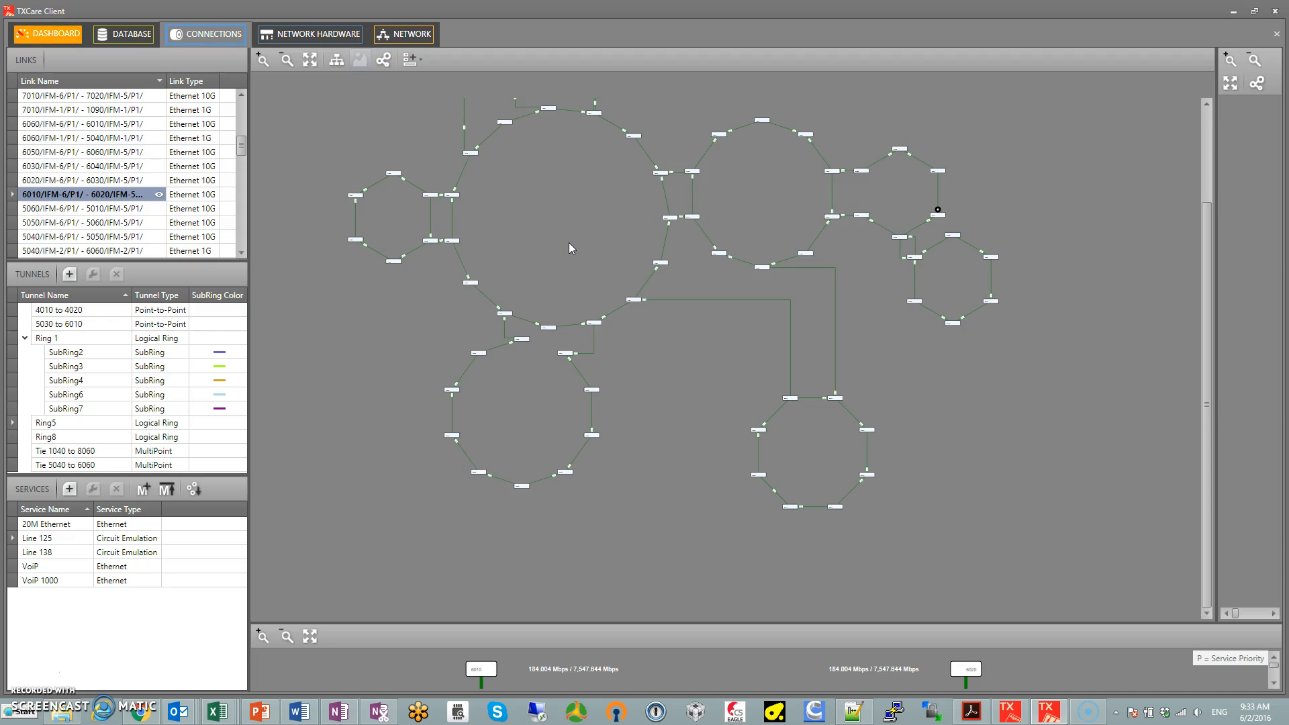
drag(556, 268, 595, 315)
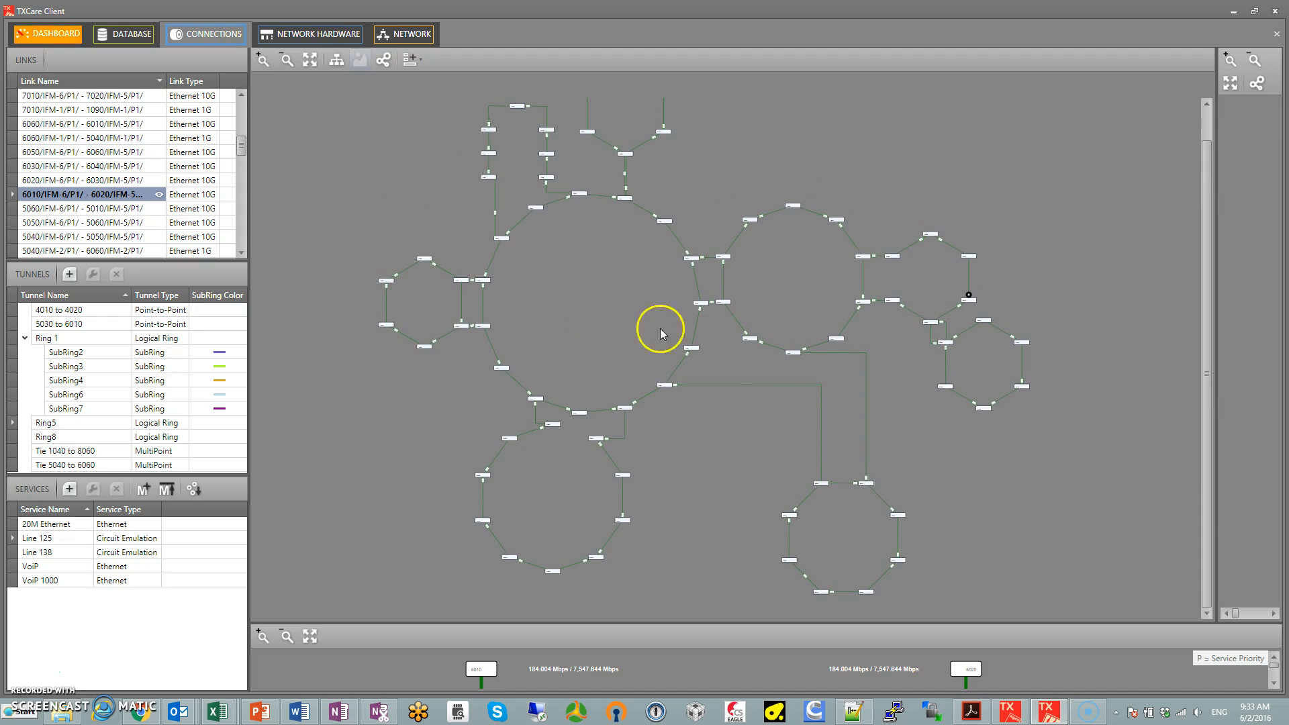
scroll(560, 413, up, 4)
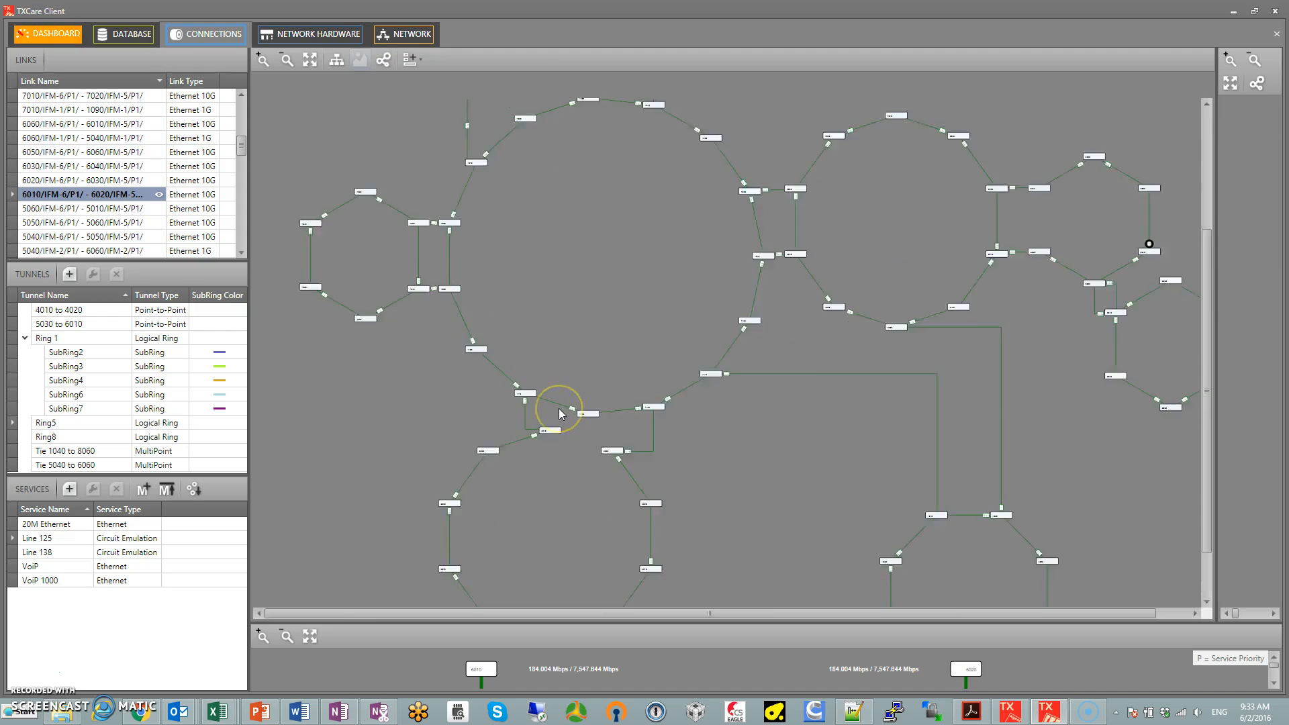
drag(650, 352, 618, 277)
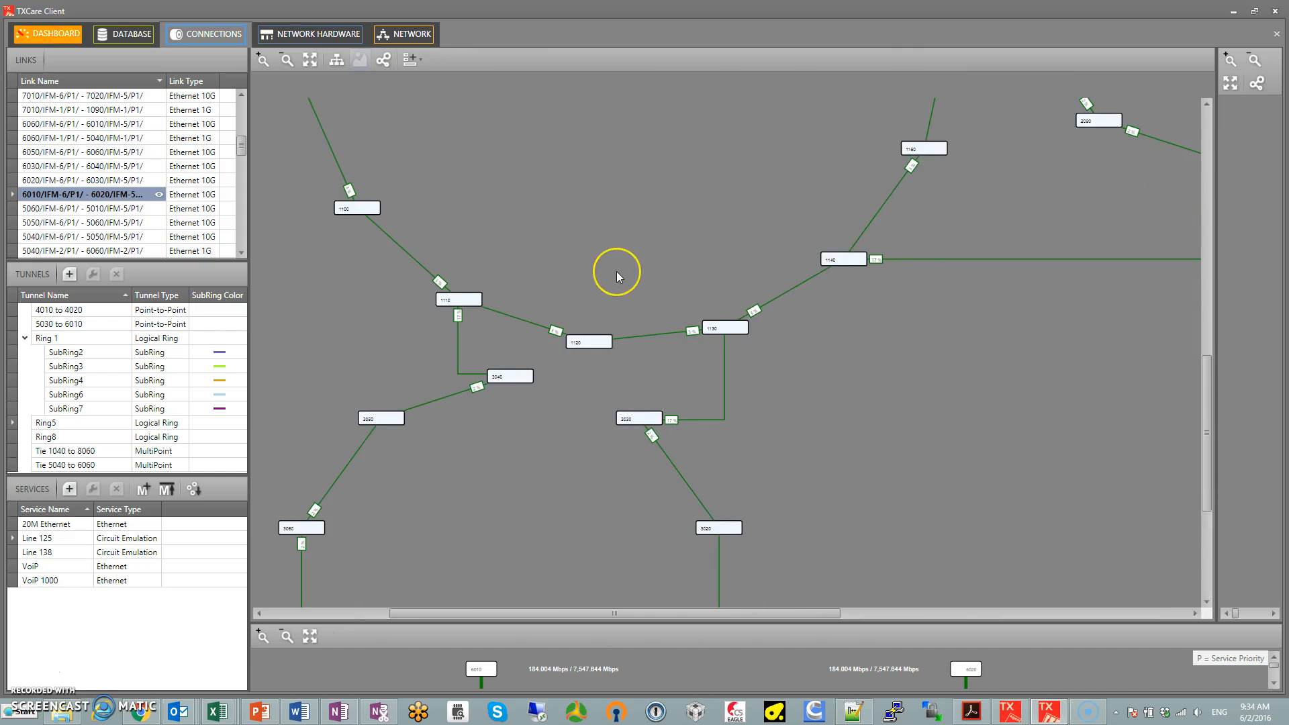
scroll(618, 277, up, 1)
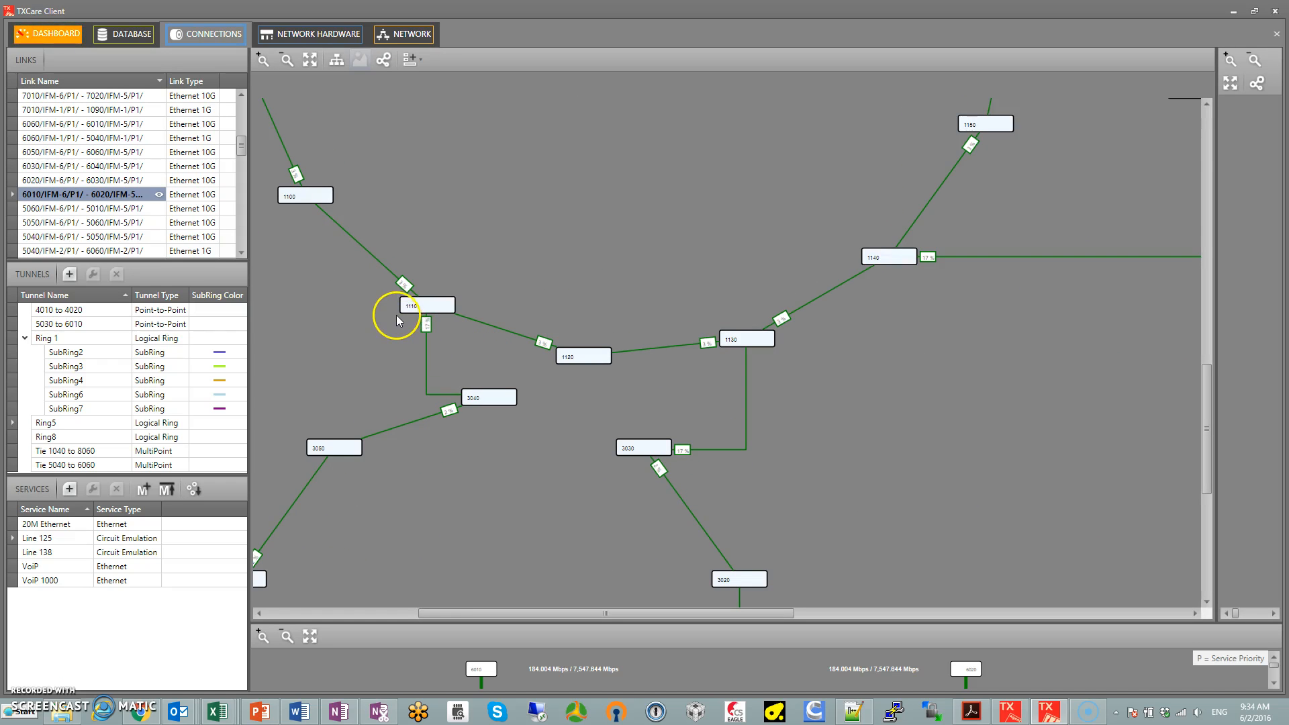
scroll(394, 318, up, 2)
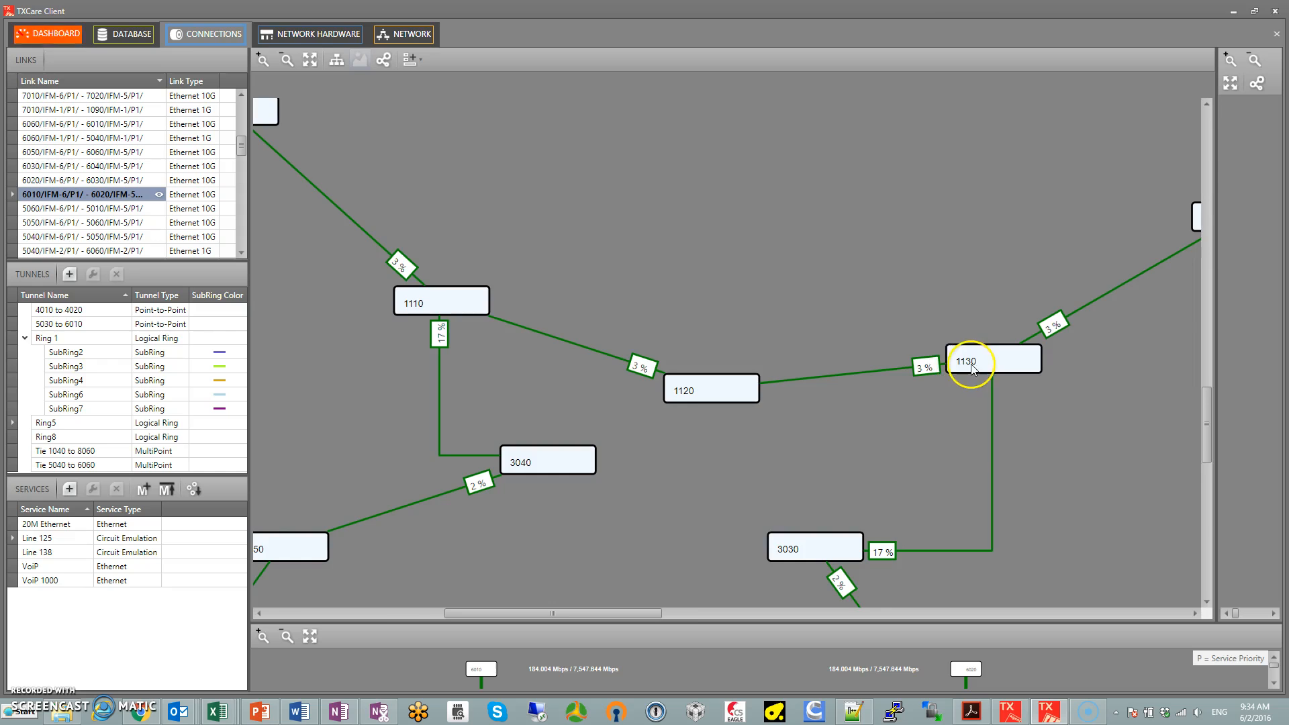
scroll(818, 308, down, 3)
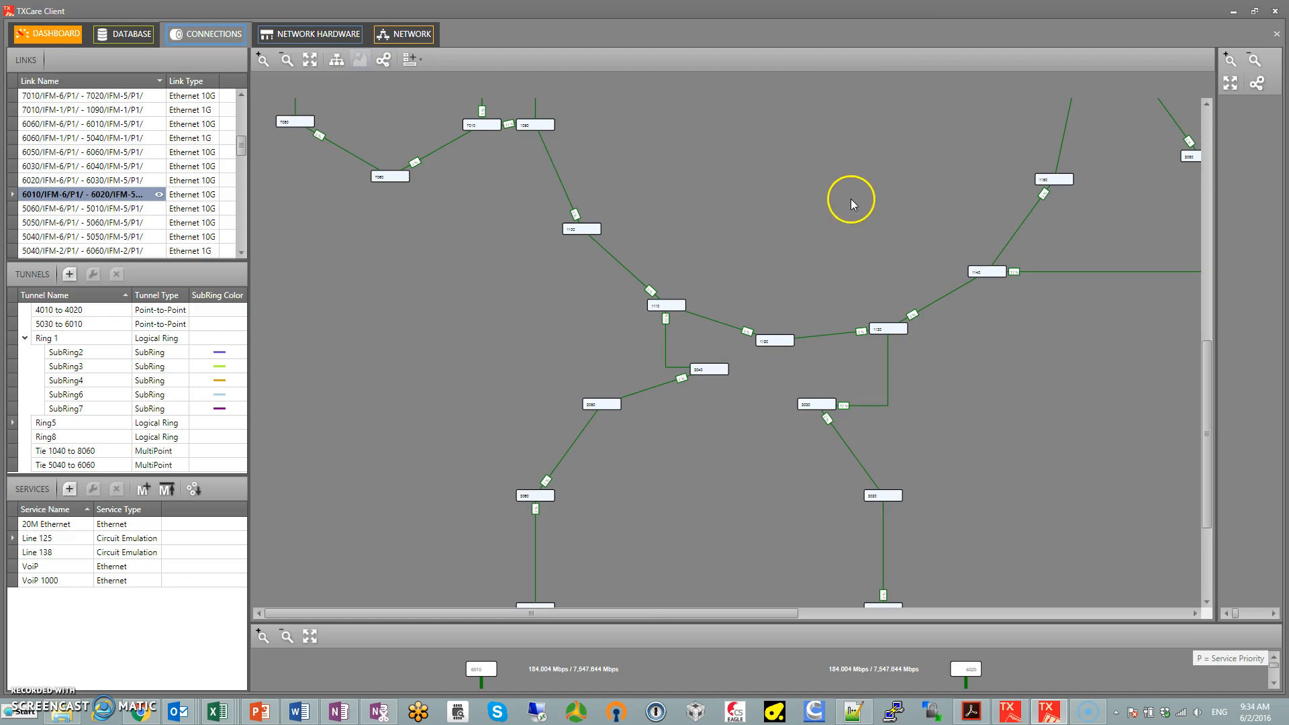
scroll(845, 190, down, 2)
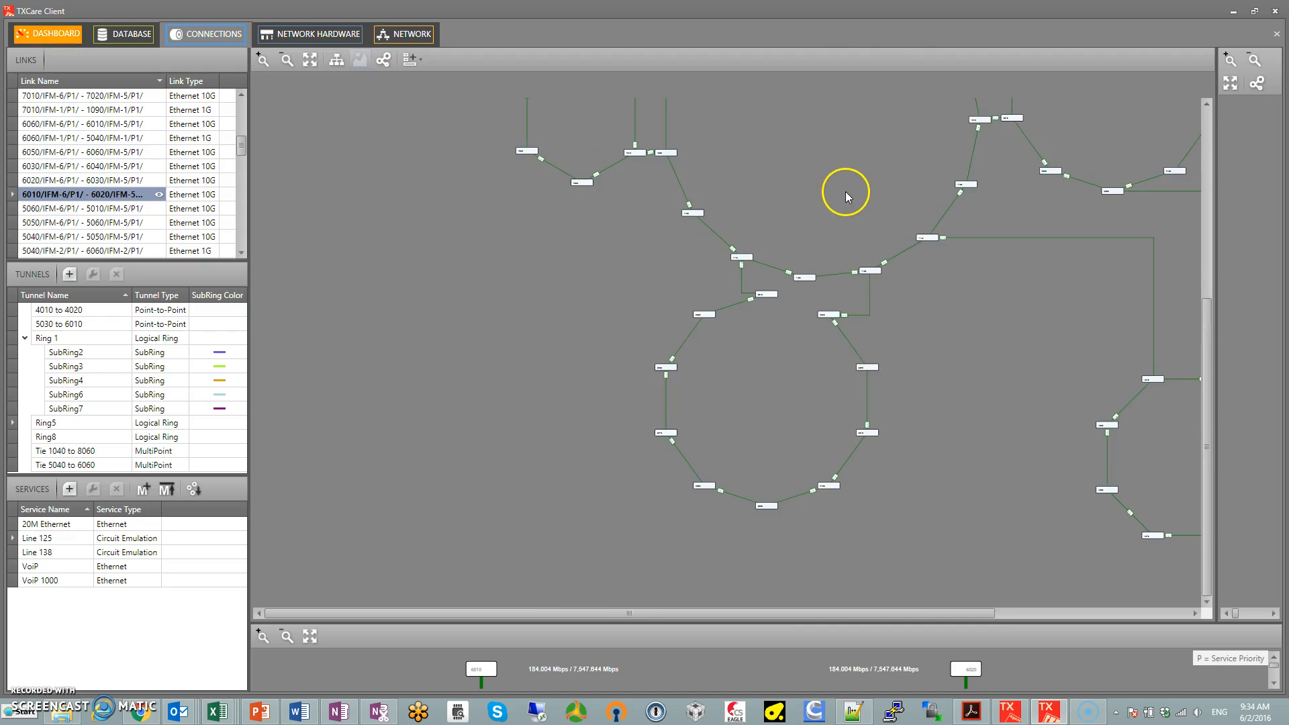
scroll(715, 189, down, 3)
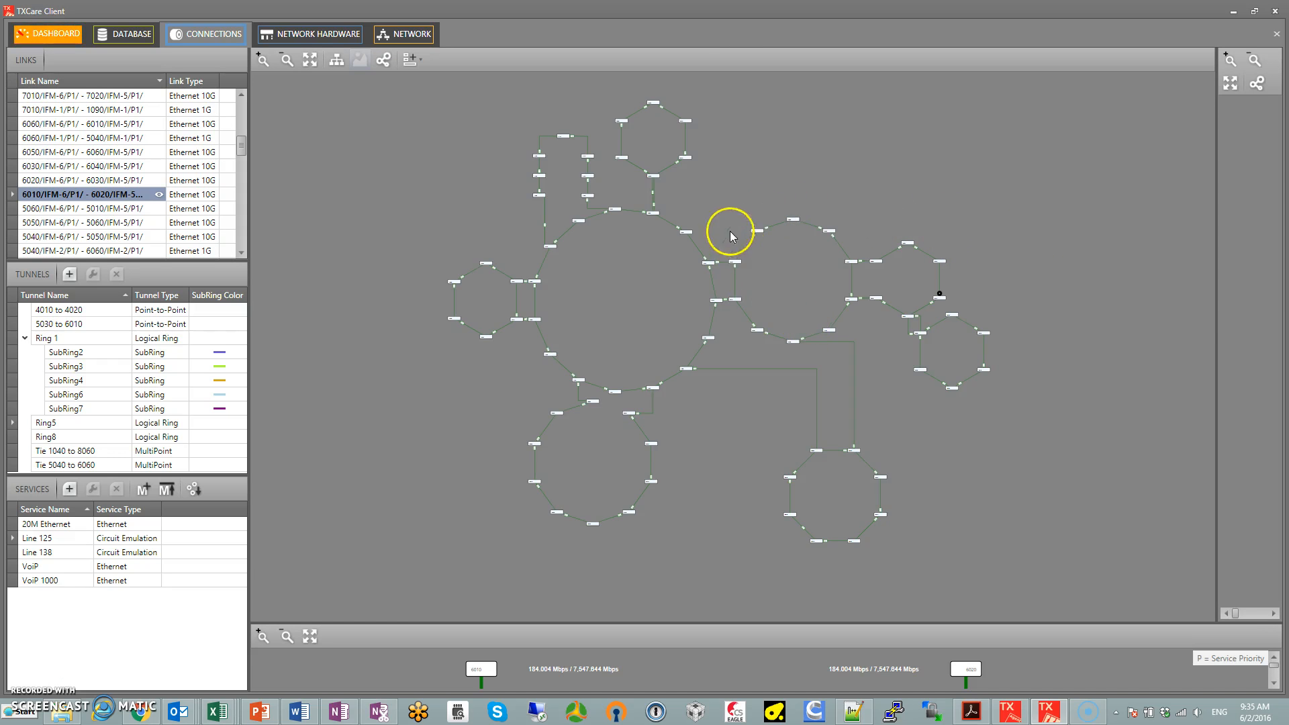
scroll(737, 222, up, 4)
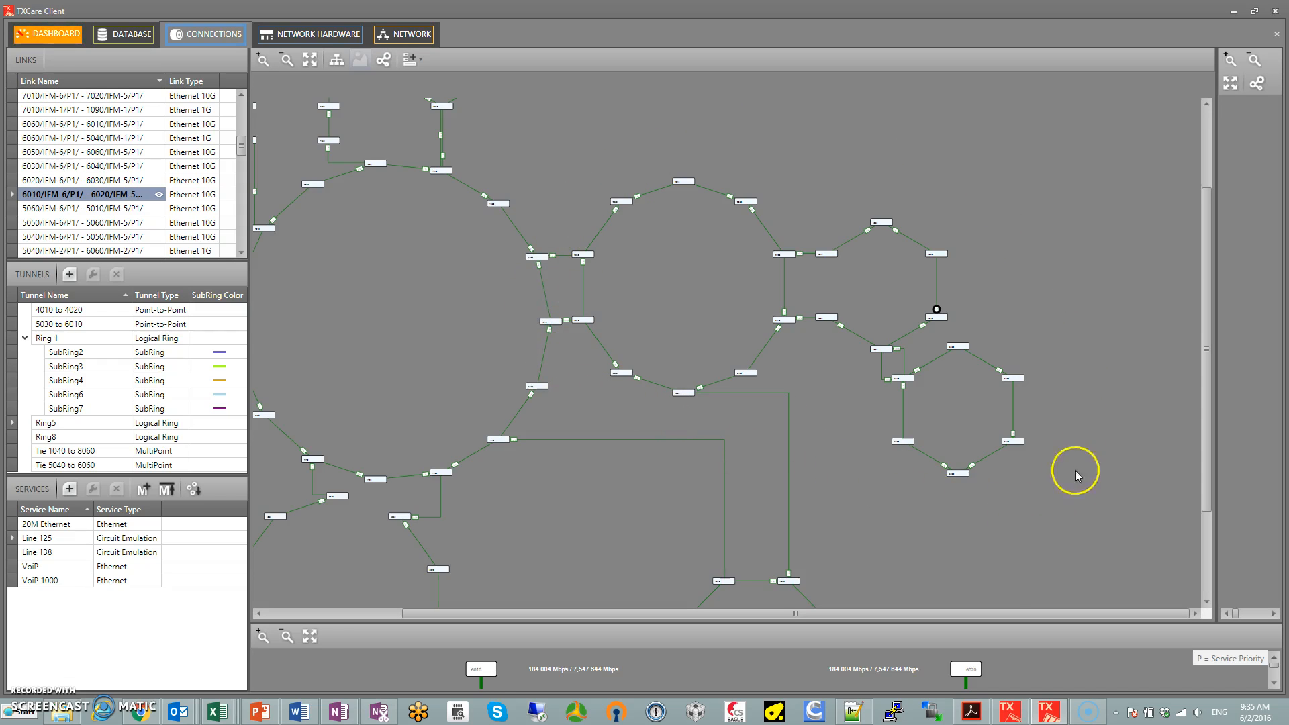
drag(383, 330, 475, 309)
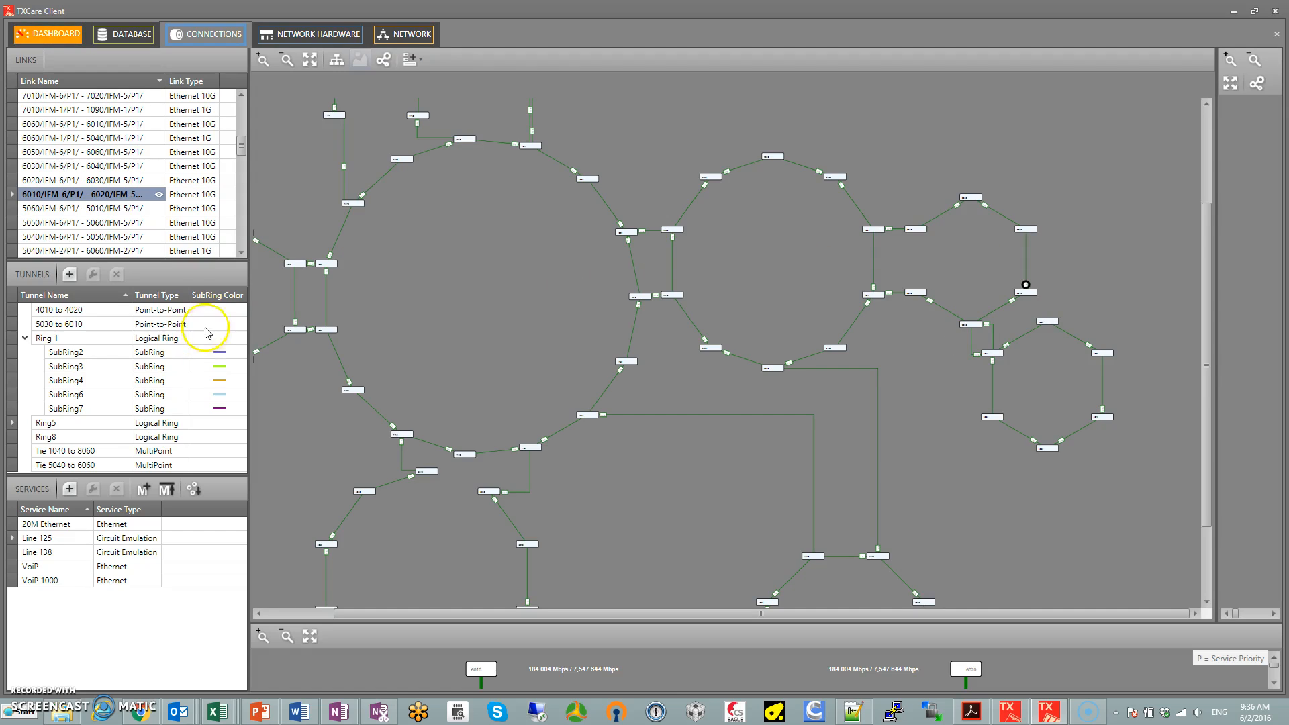
Show the Ring 1 tunnel with its subrings on the map and inspect the area between nodes 6060 and 5040
click(63, 345)
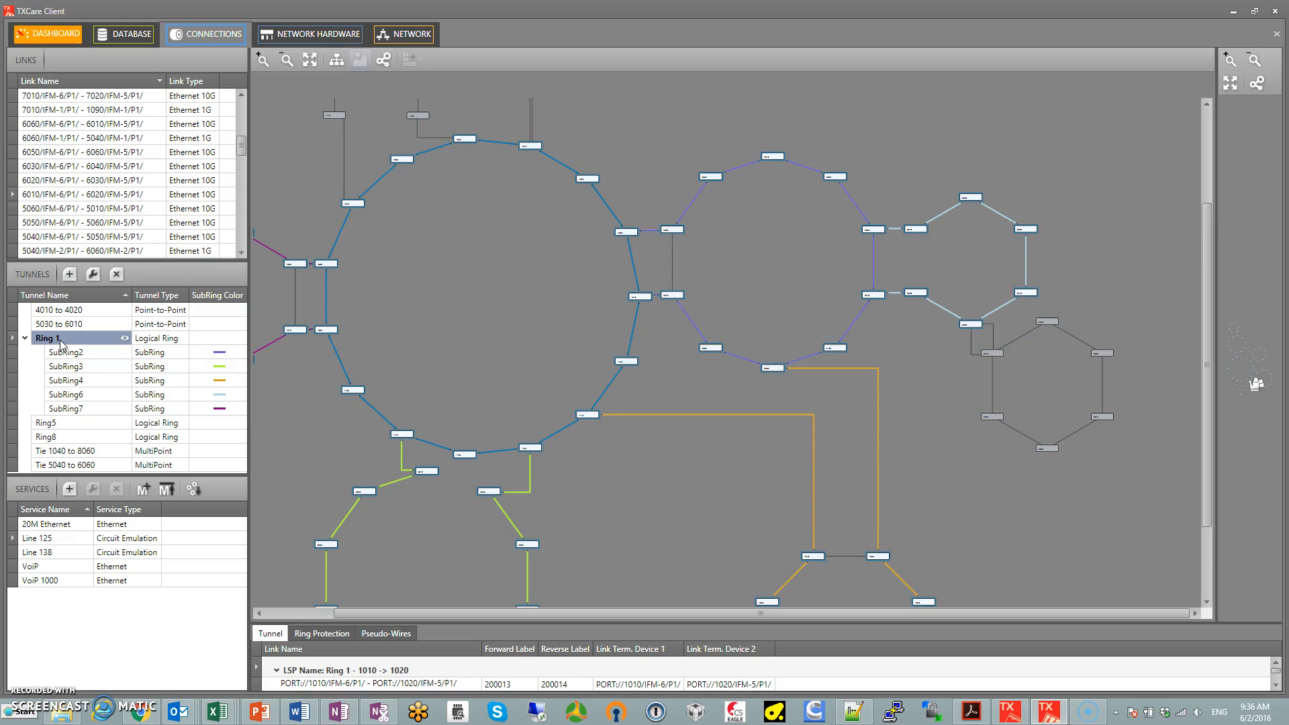
scroll(481, 327, down, 3)
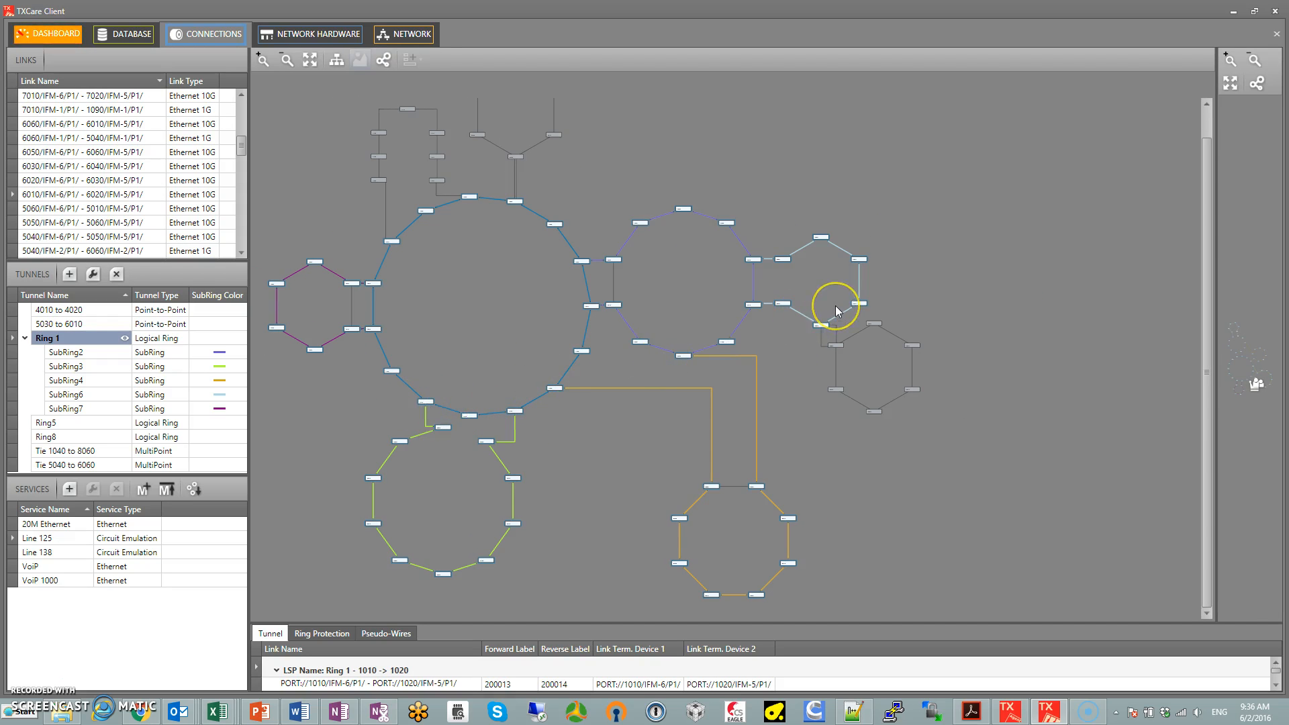
scroll(836, 305, up, 2)
scroll(836, 311, up, 2)
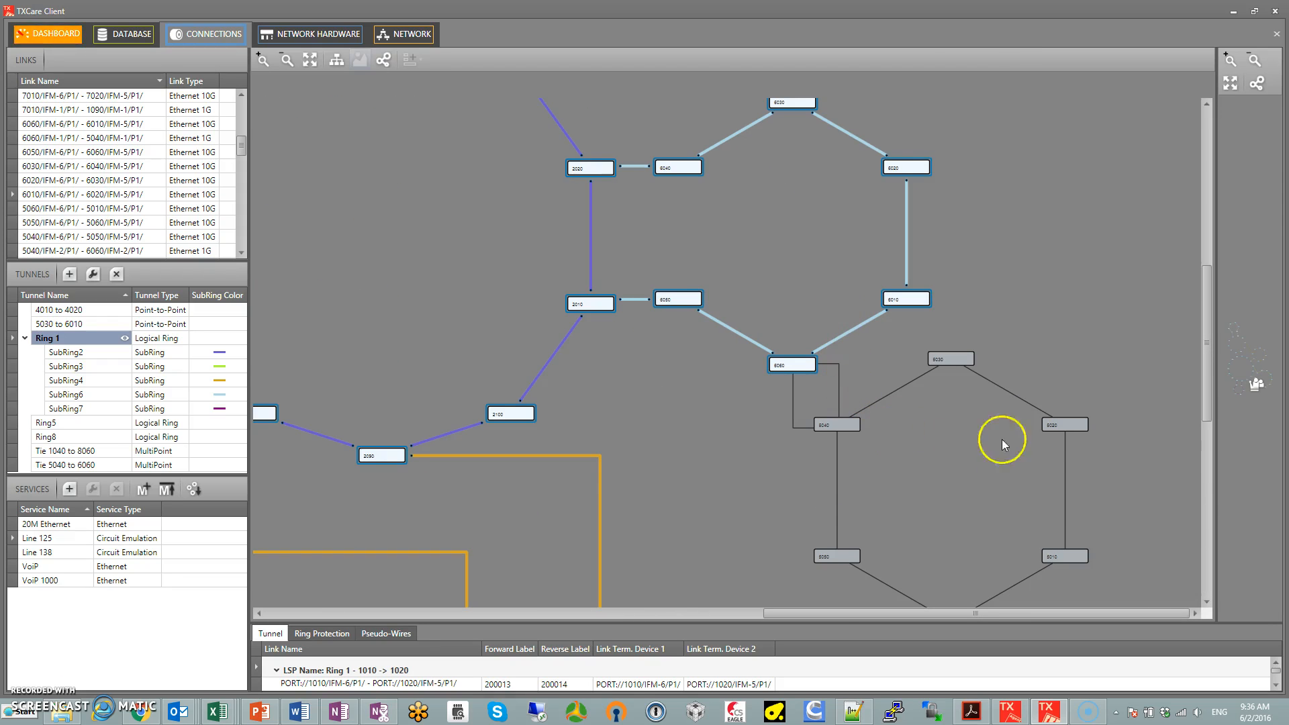
drag(977, 463, 887, 337)
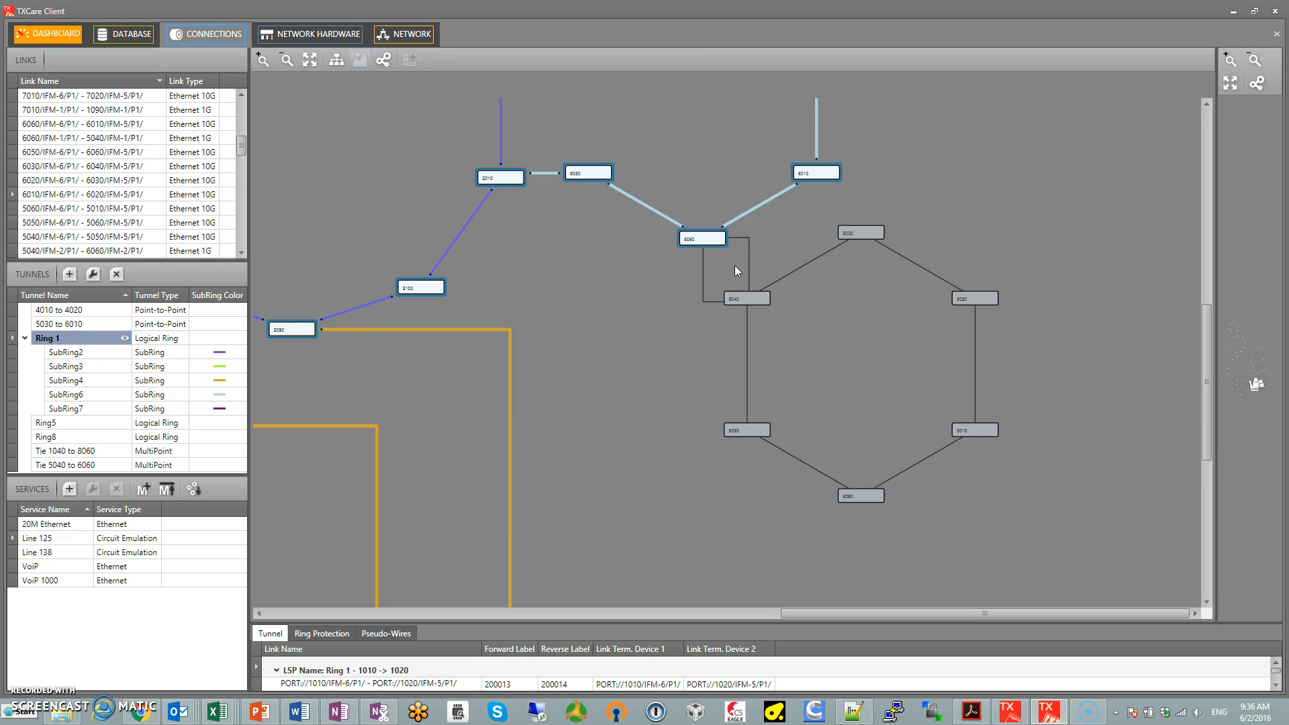
Show the Tie 5040 to 6060 tunnel on the network map, followed by the Ring5 tunnel
click(87, 465)
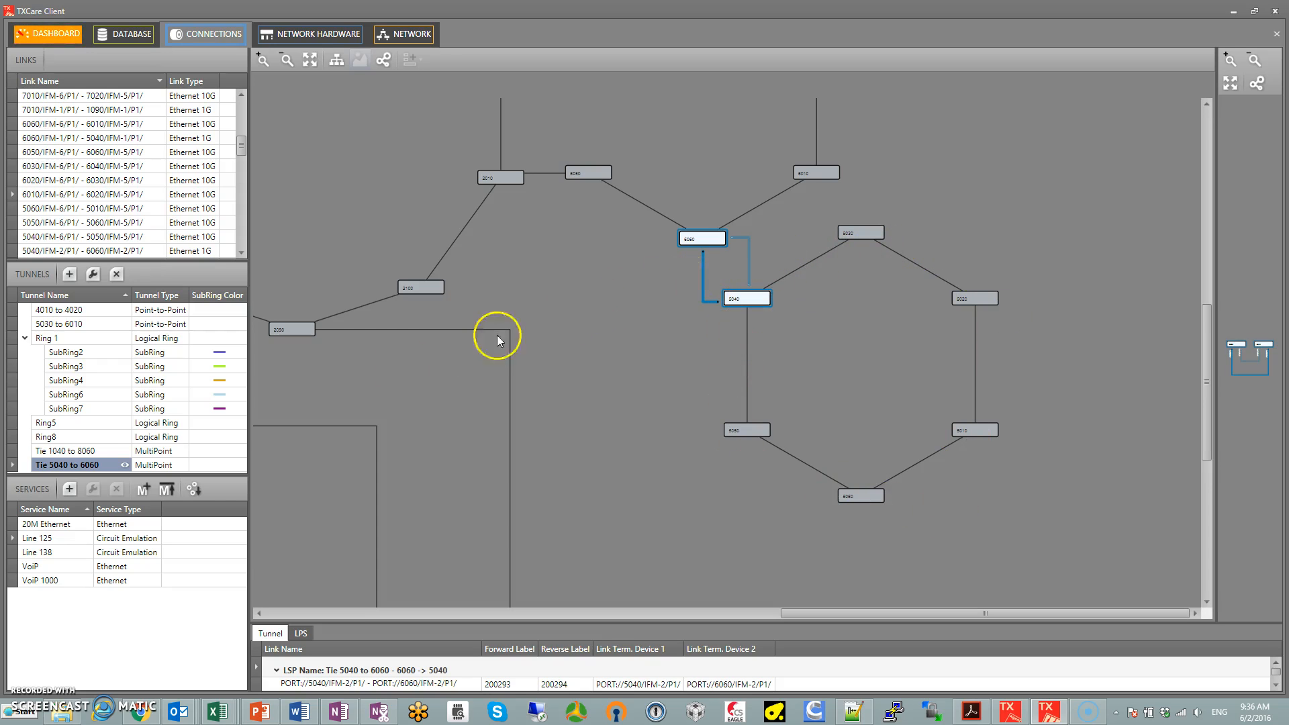
click(53, 423)
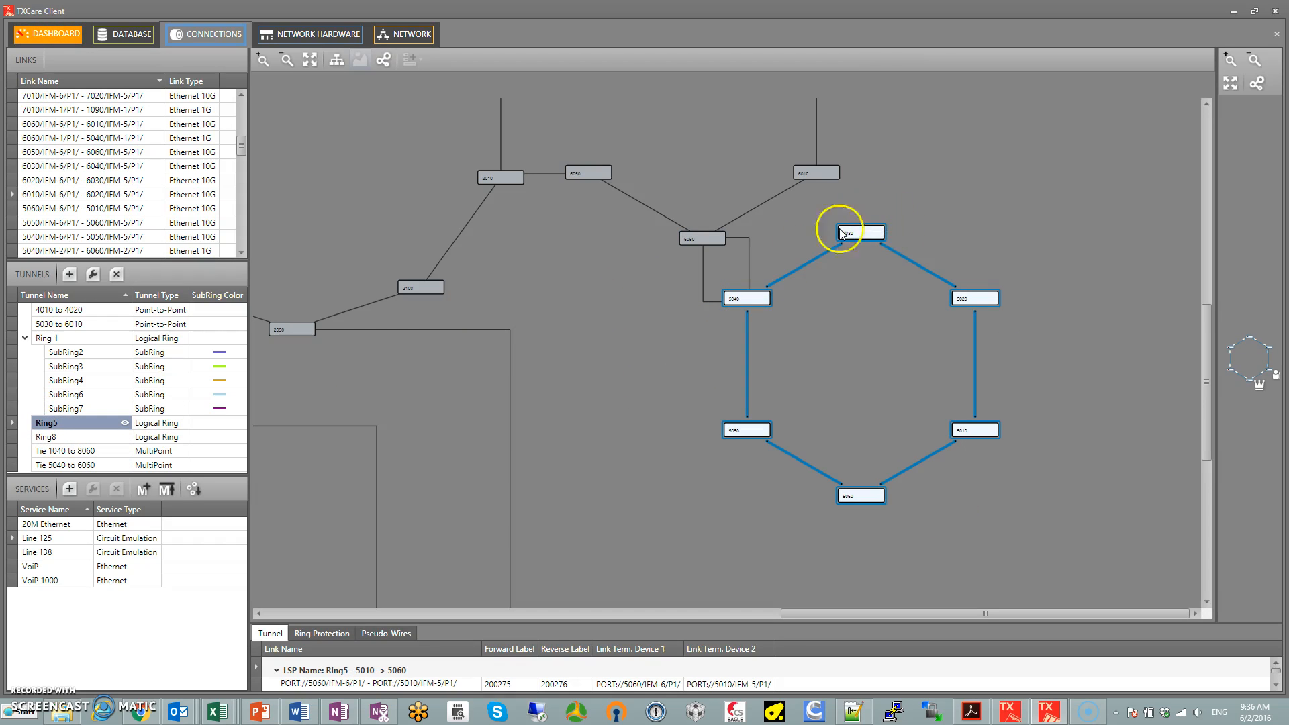
scroll(536, 317, down, 4)
drag(444, 262, 688, 280)
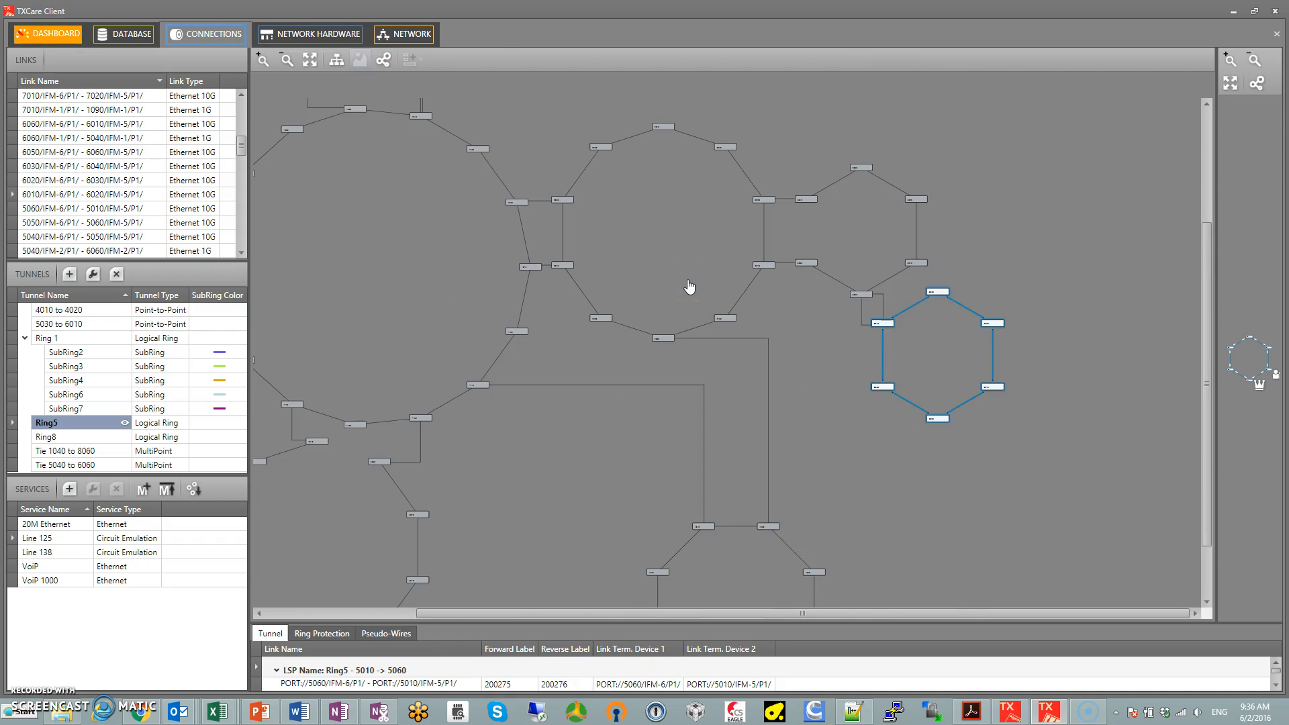
Review the path from Ring 1 over Tie 5040 to 6060 to Ring5 by selecting these tunnels in turn
click(42, 337)
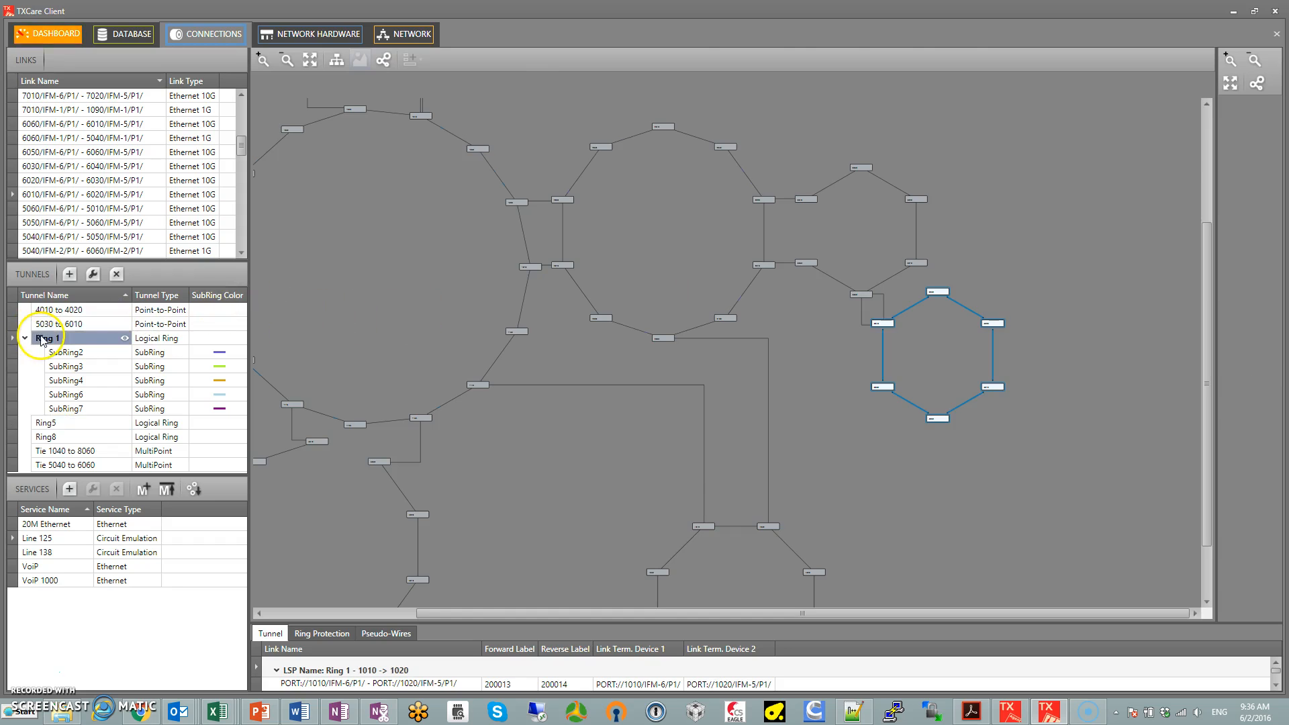
click(56, 465)
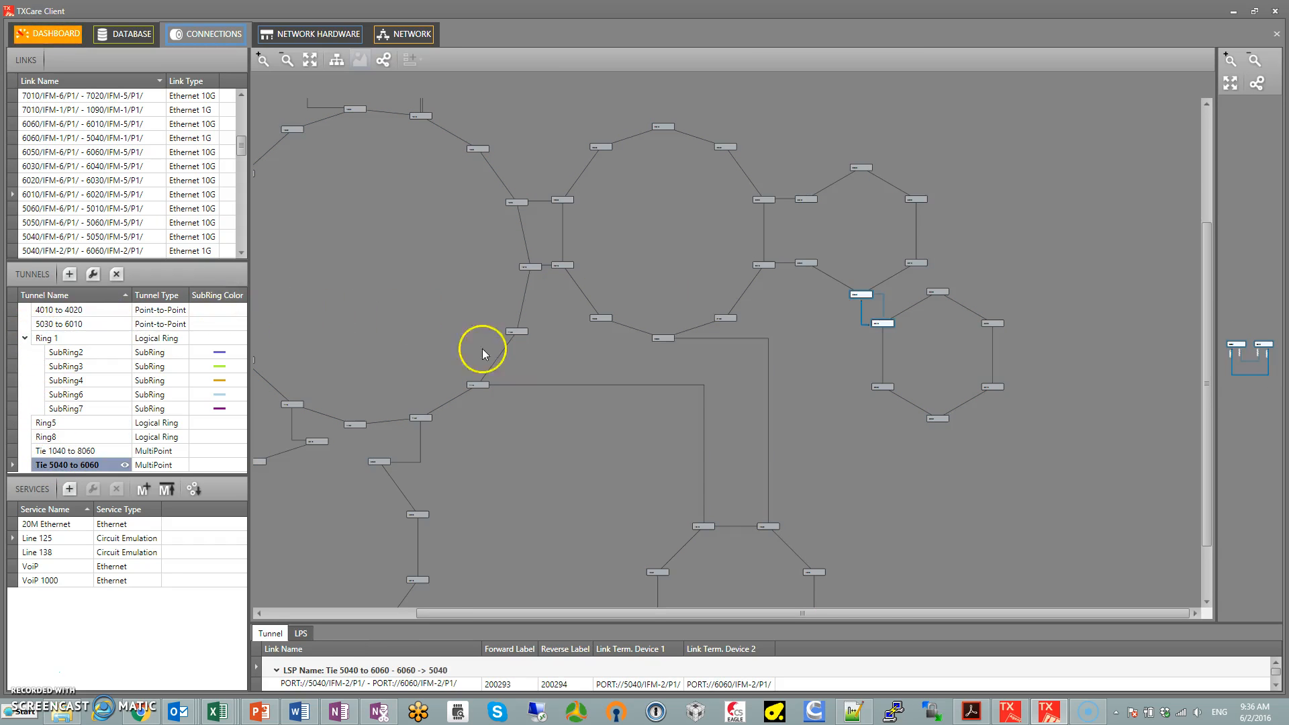
click(45, 423)
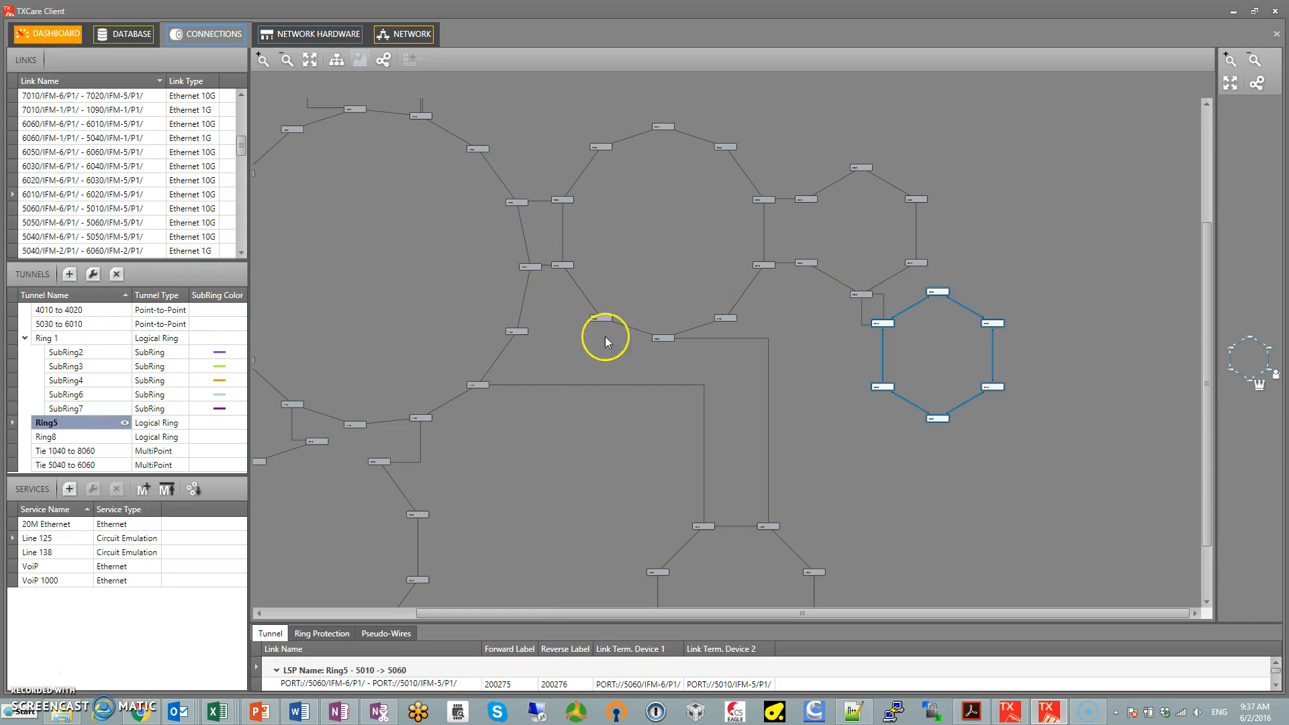
drag(431, 315, 579, 281)
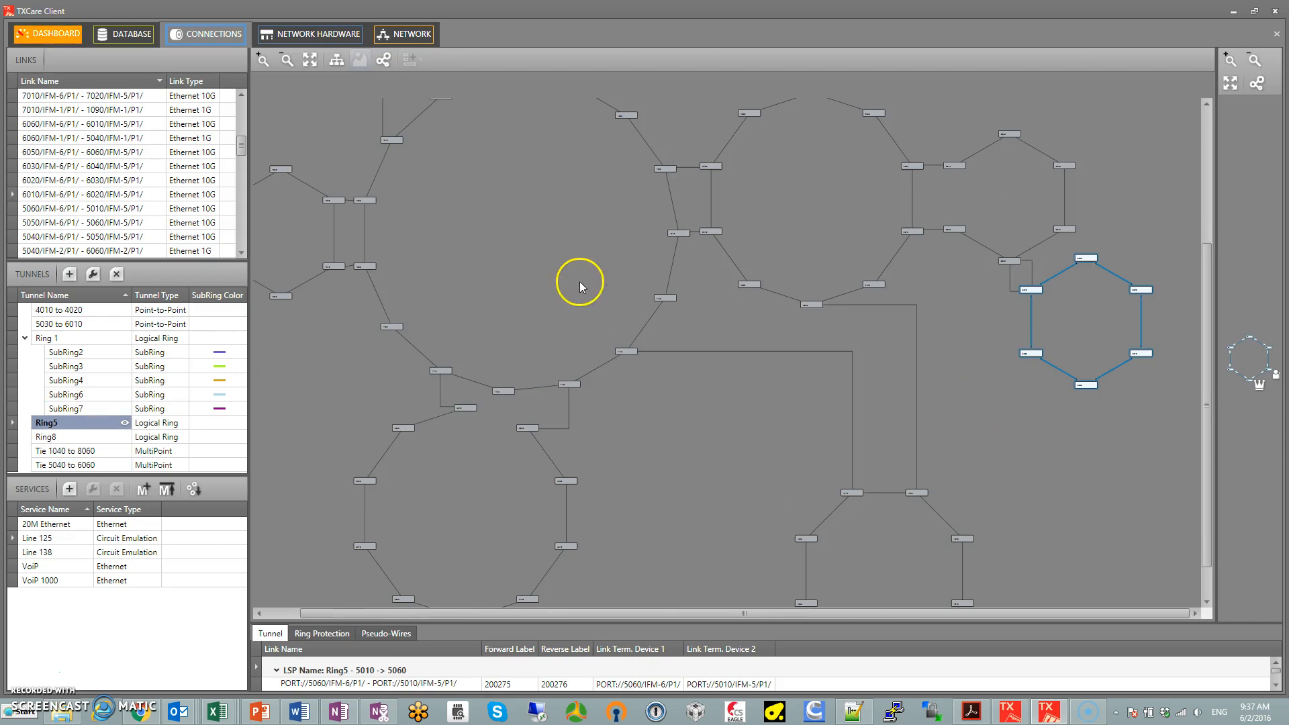
Start creating a new service and name it Scada1
click(69, 489)
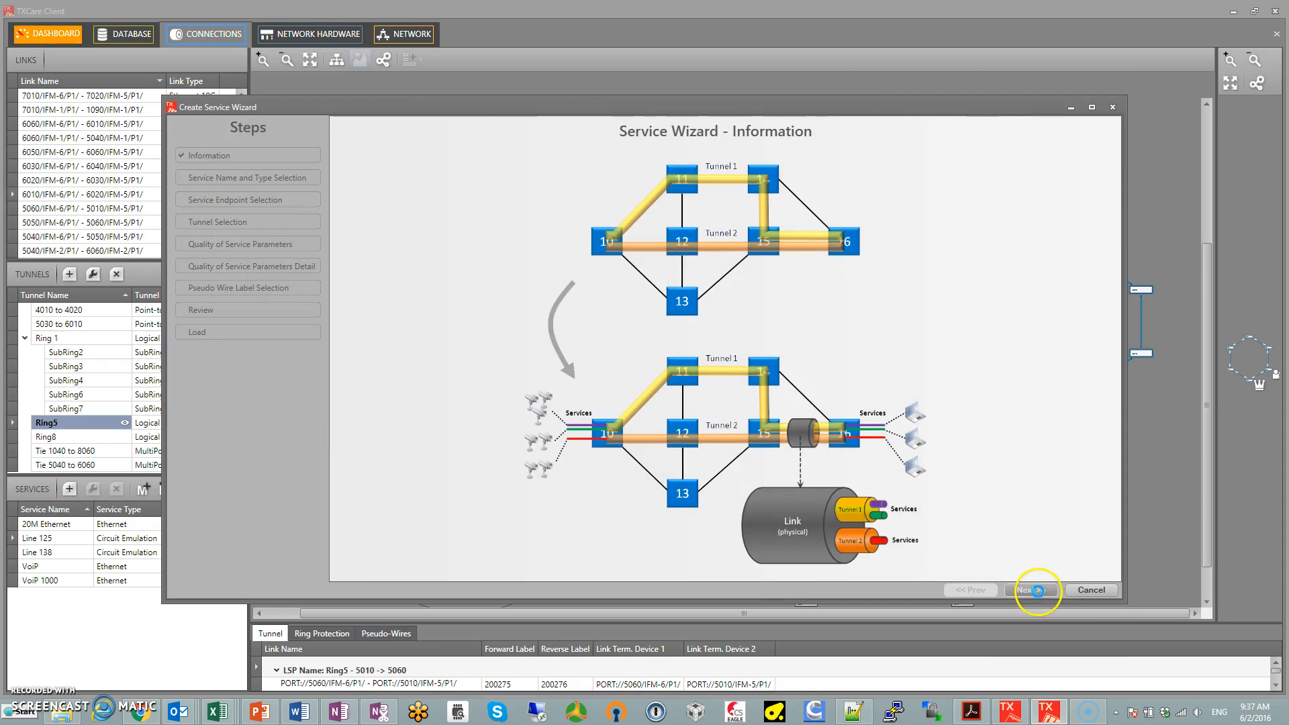
click(1034, 590)
click(739, 255)
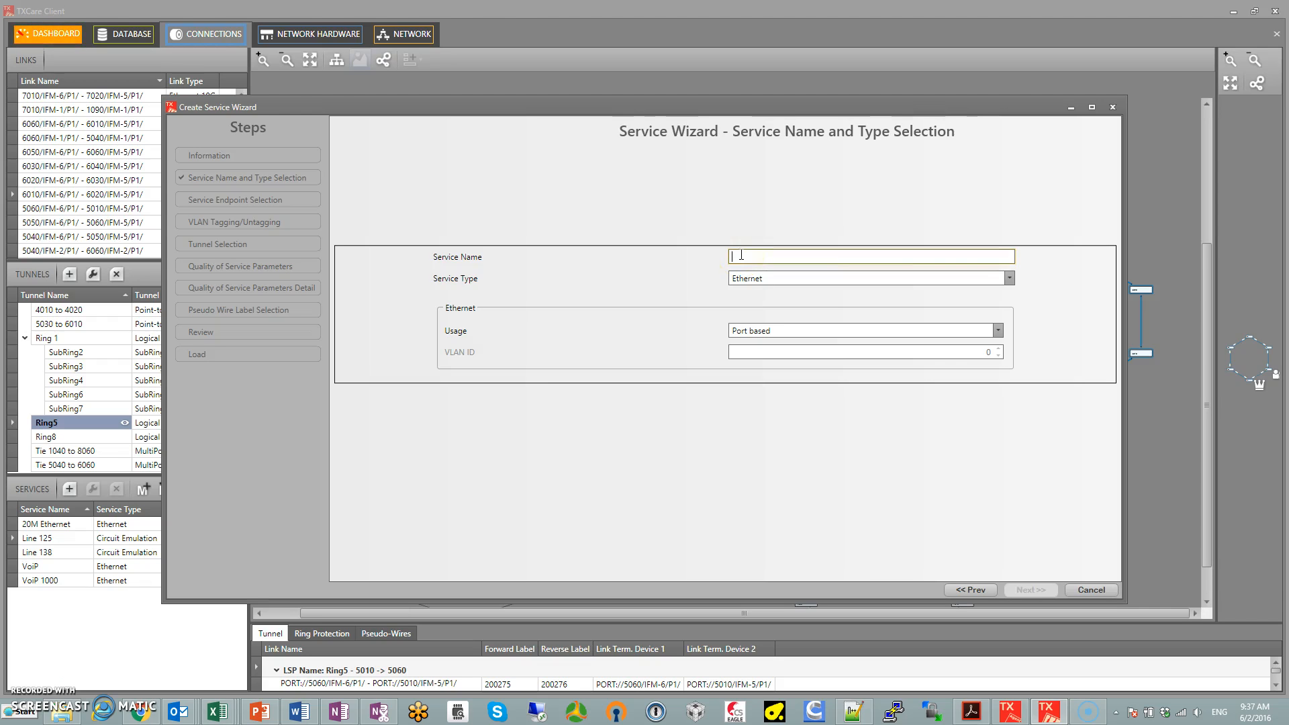
text(Scada)
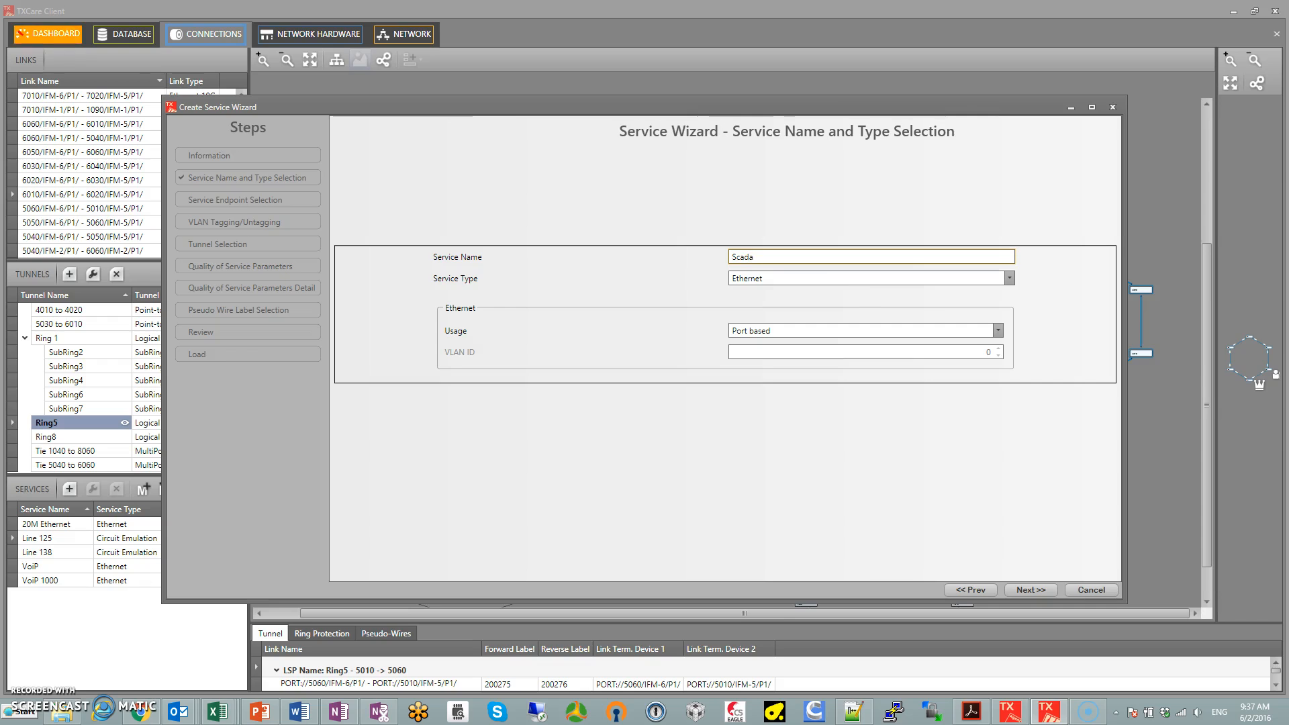
Set the service type to Serial Ethernet with a bitrate of 9,600 bps and proceed to endpoint selection
click(1010, 278)
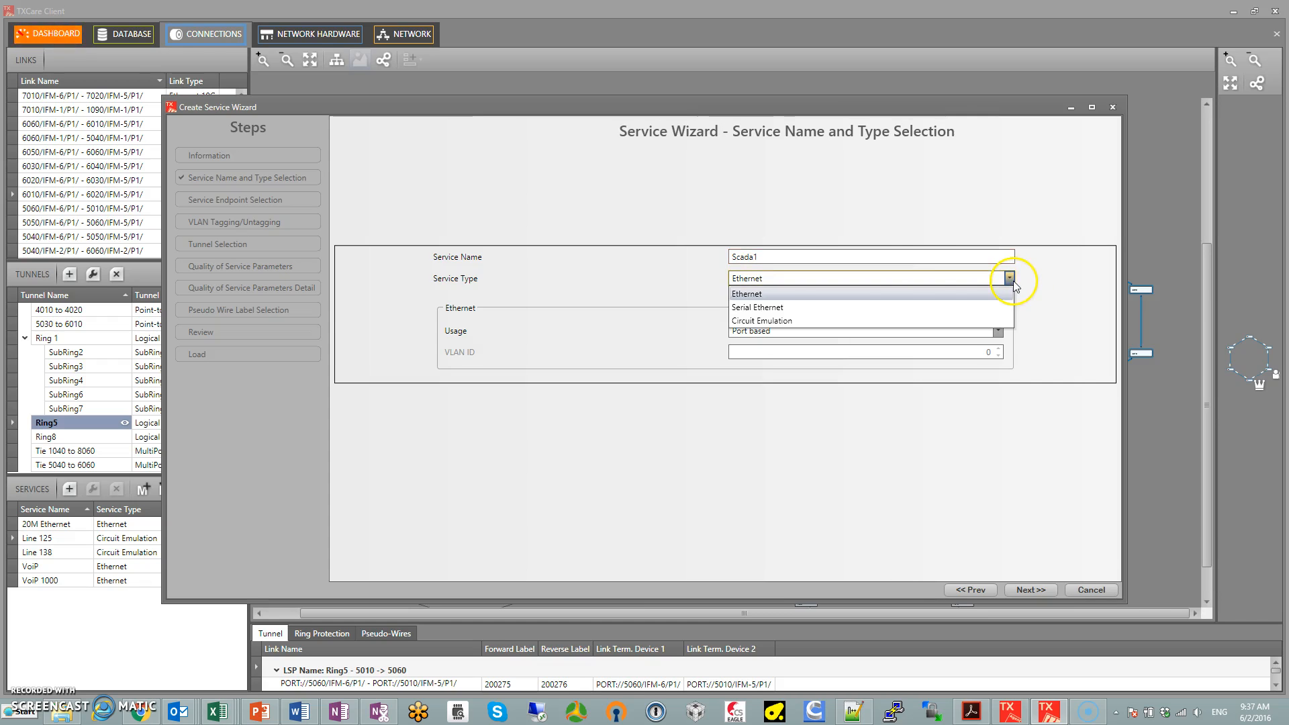
click(792, 308)
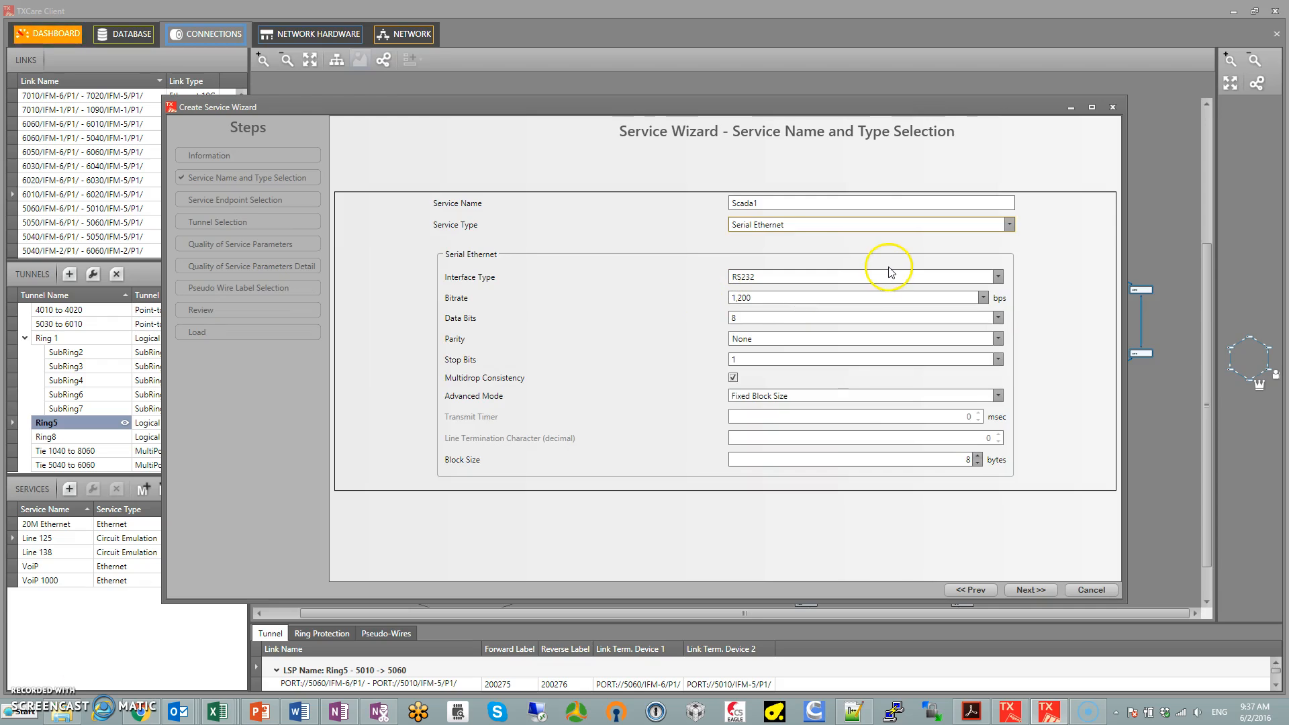
click(983, 298)
click(776, 357)
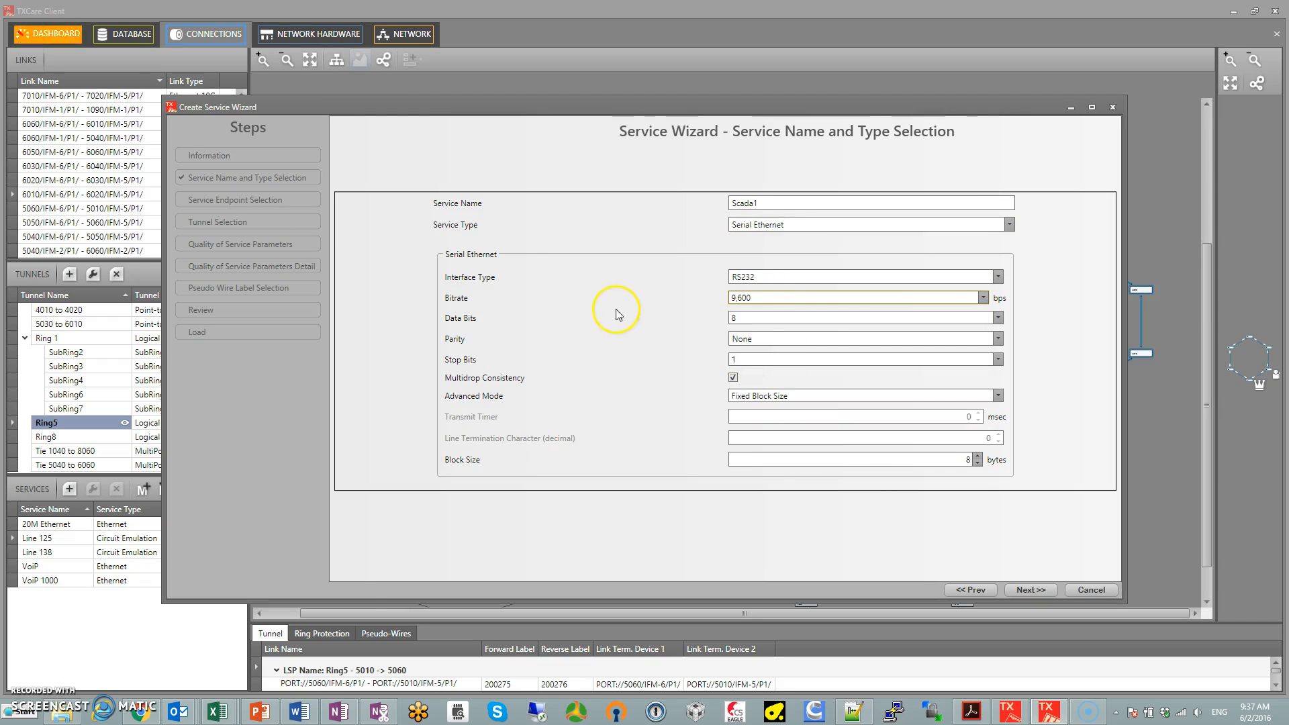
click(1038, 589)
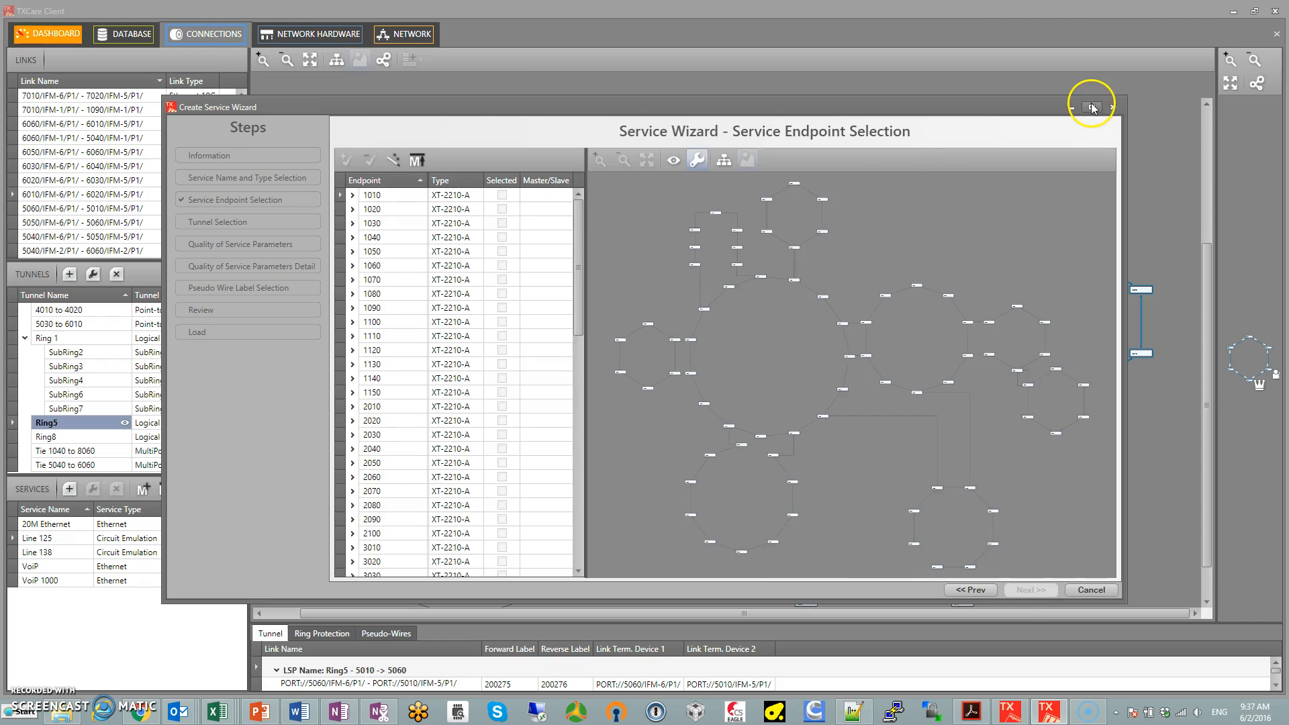
Maximize the service wizard and expand node 5060 on the endpoint map to inspect its cards and serial ports
click(1092, 107)
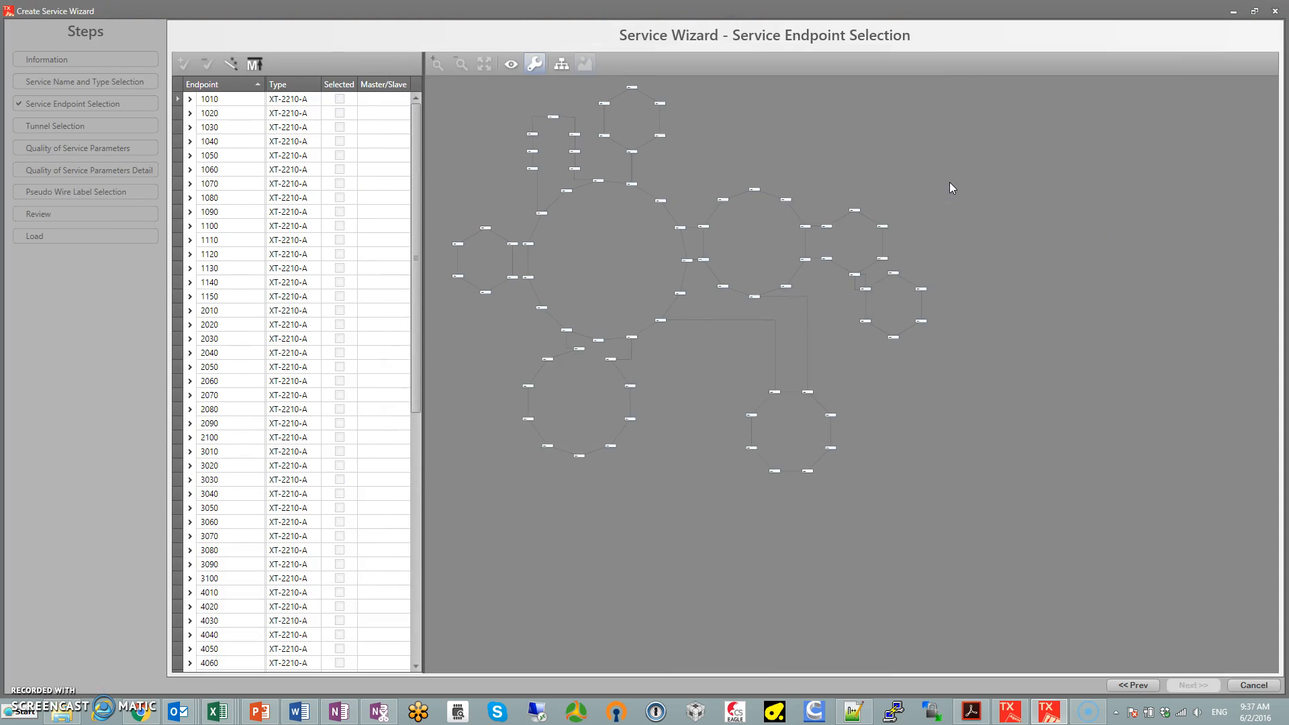
scroll(787, 272, up, 3)
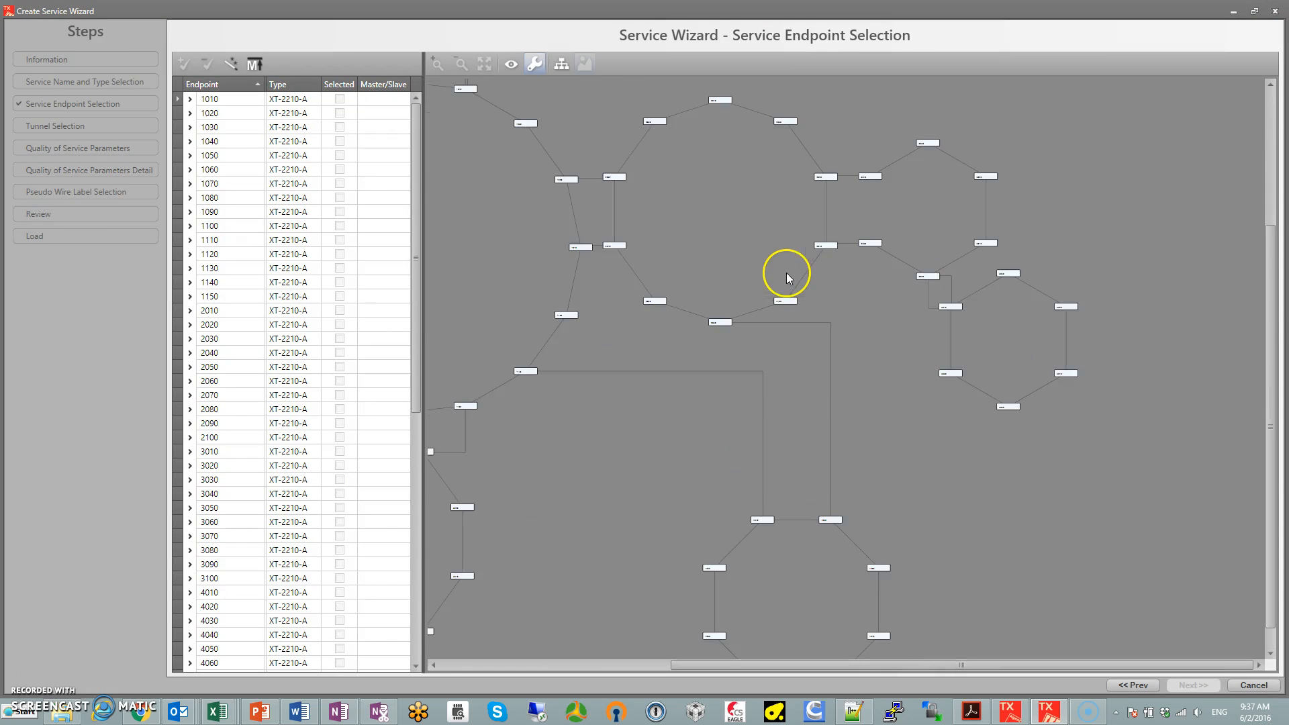
drag(779, 232, 755, 329)
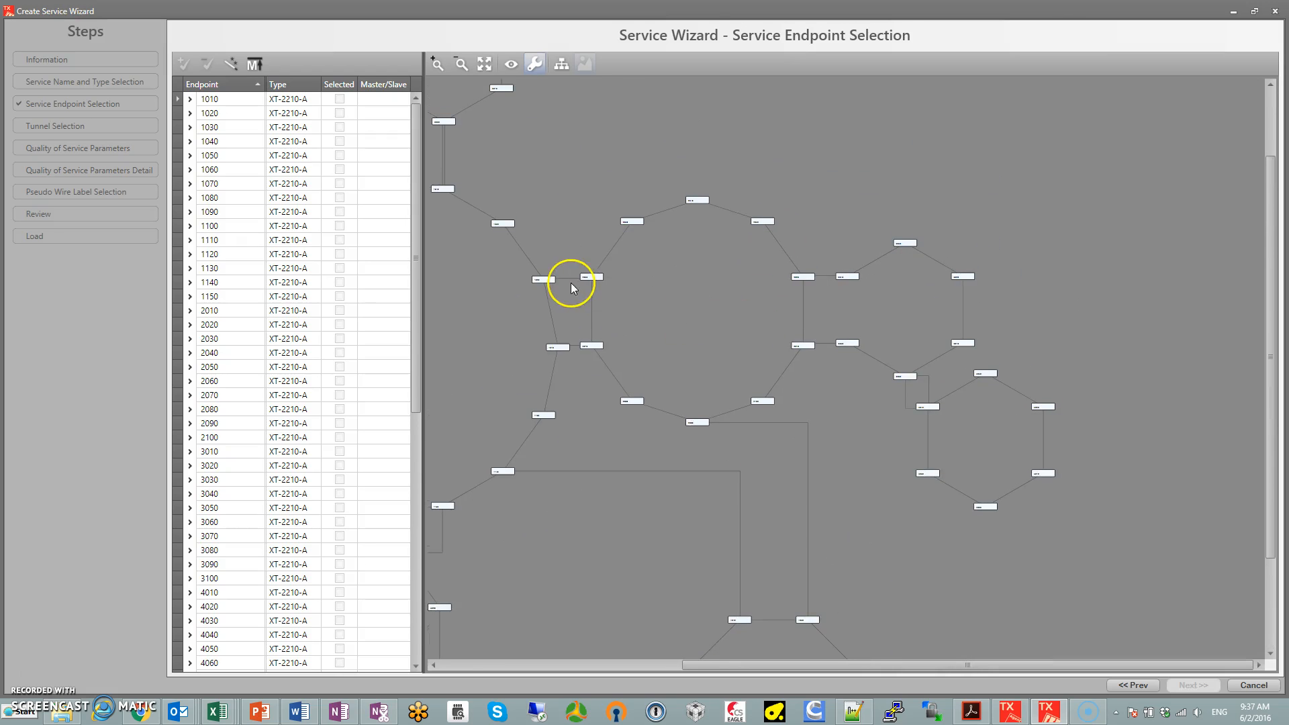
double_click(985, 508)
scroll(1059, 513, up, 3)
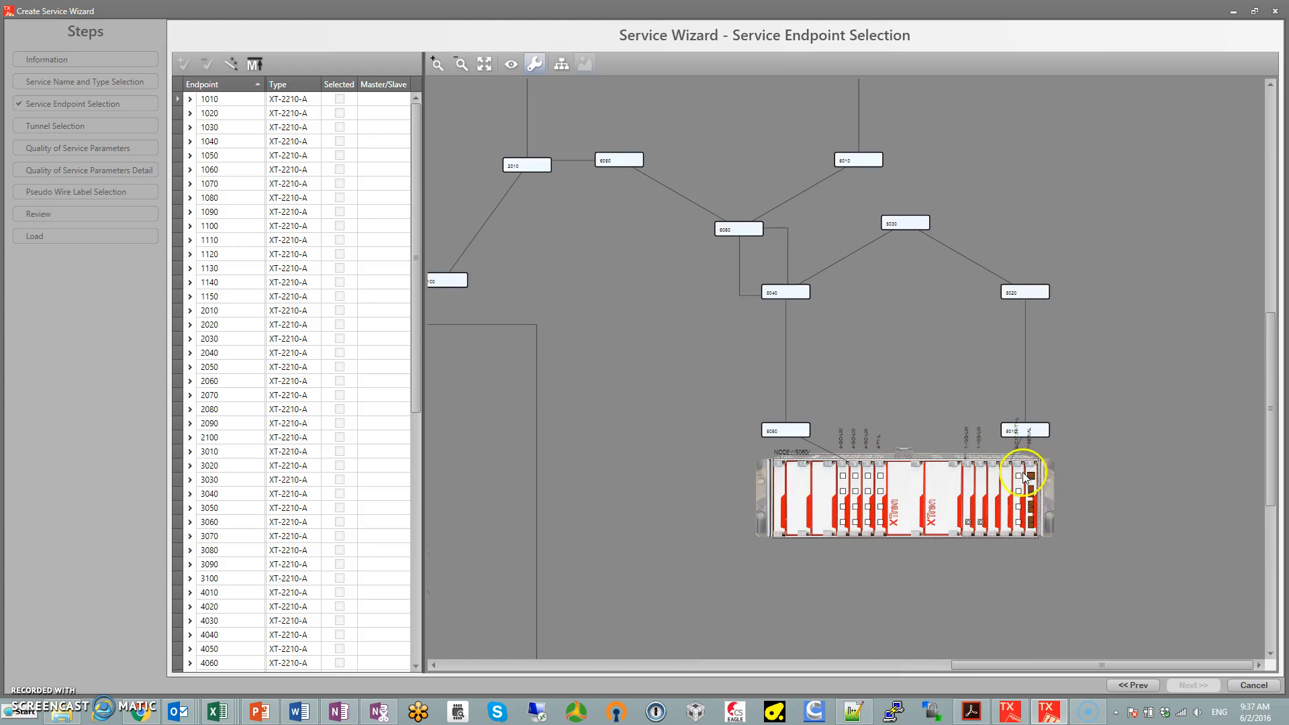
scroll(1029, 472, up, 3)
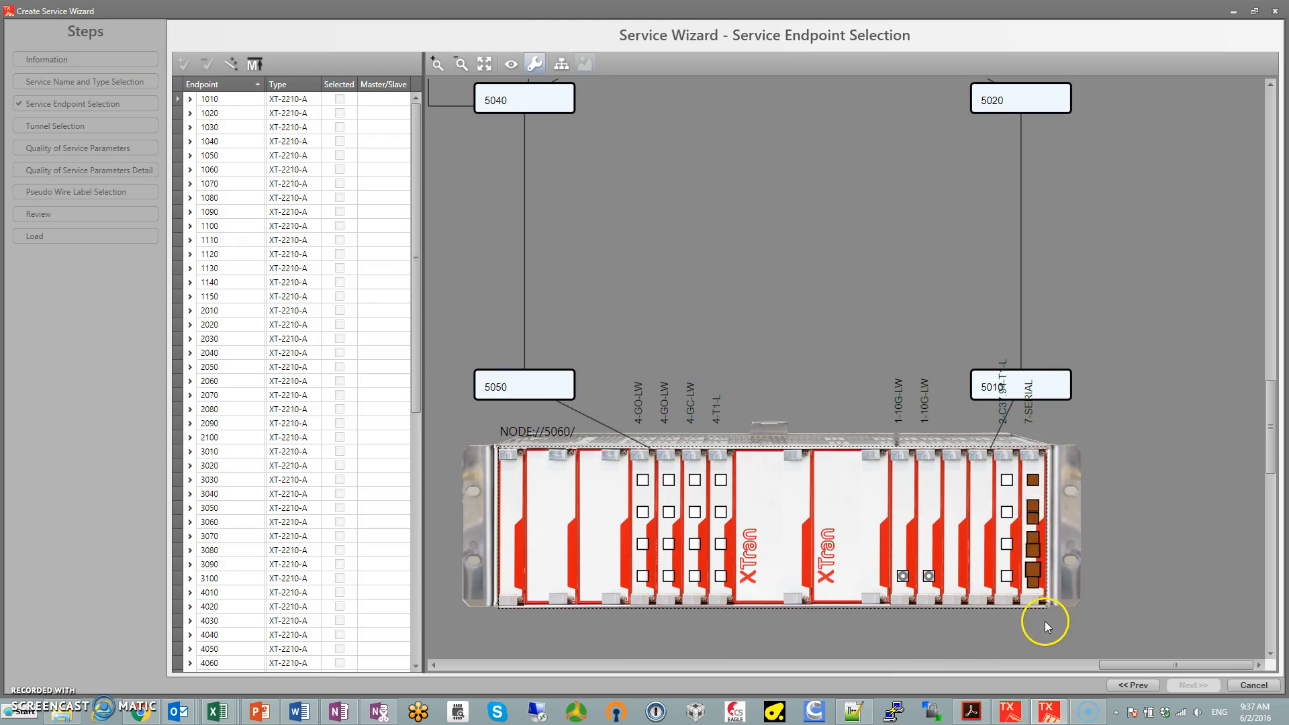
scroll(865, 361, down, 2)
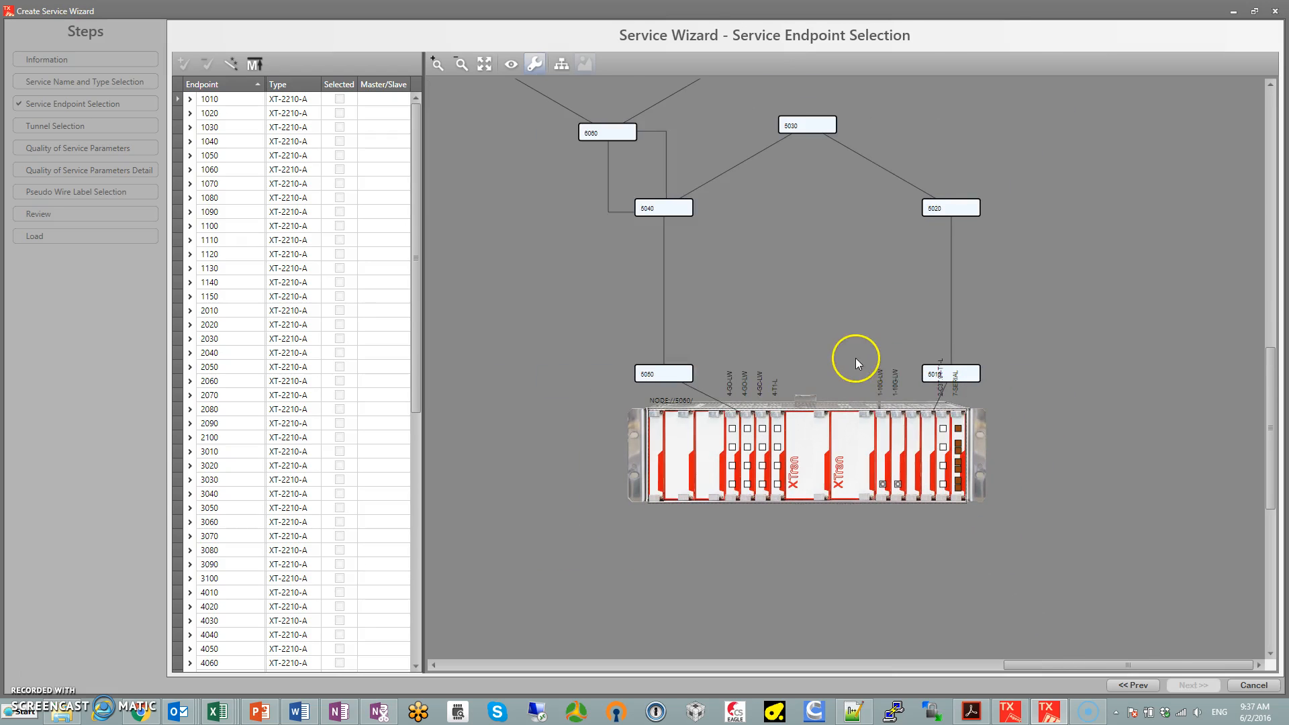
Select the first available serial port on nodes 5060, 5010 and 5020 as service endpoints
click(958, 432)
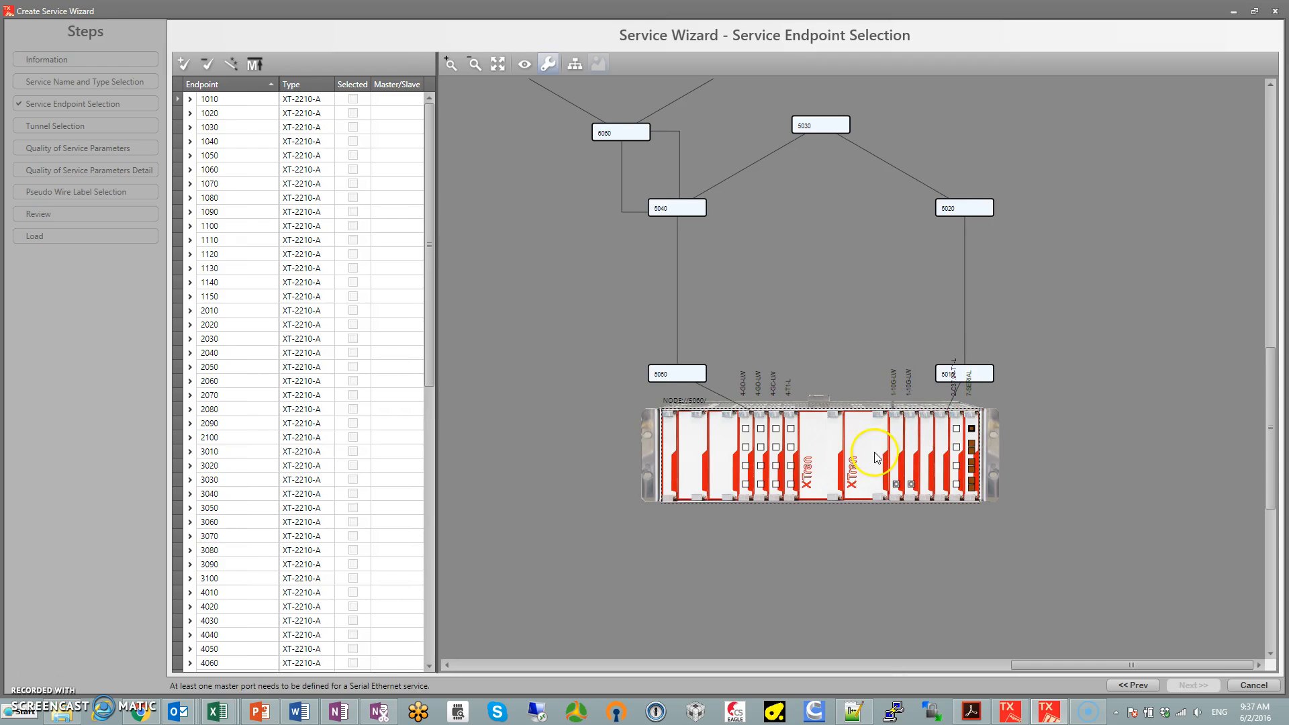
click(985, 368)
click(1115, 349)
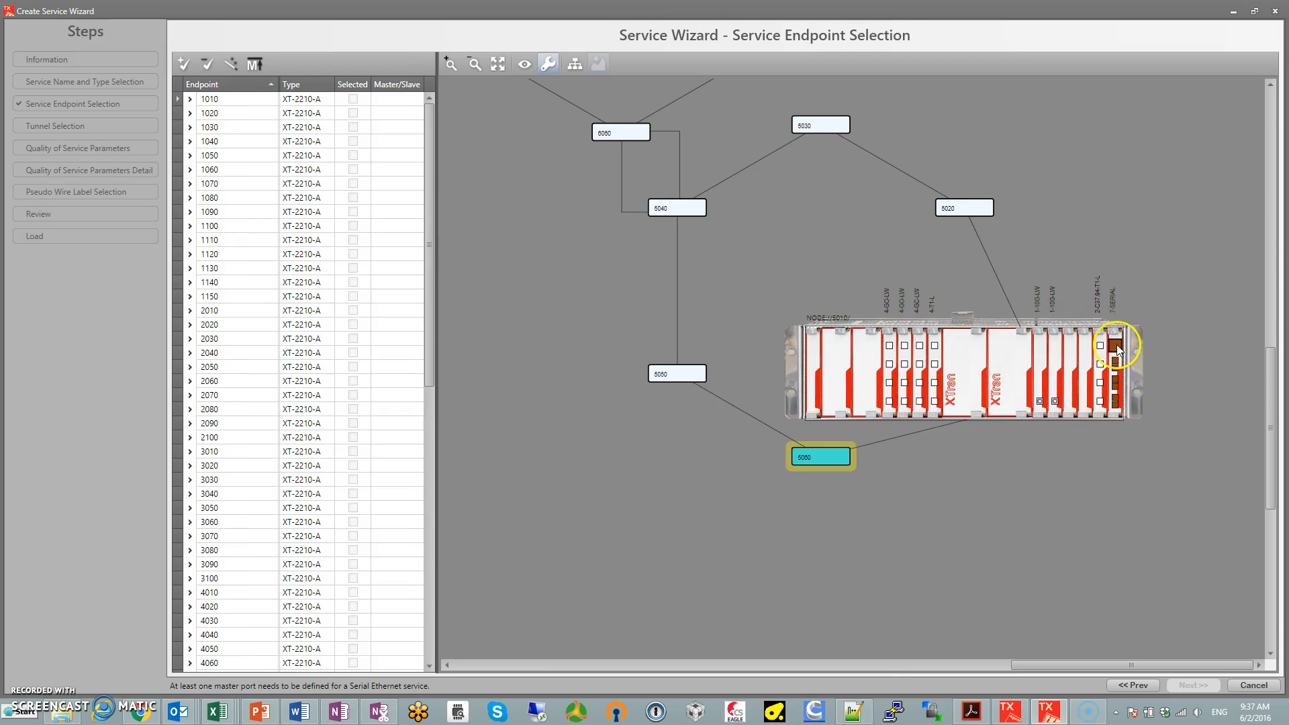
click(981, 215)
click(1117, 181)
Add the first available serial port on nodes 5030, 5040 and 5050 to the service endpoints
click(848, 129)
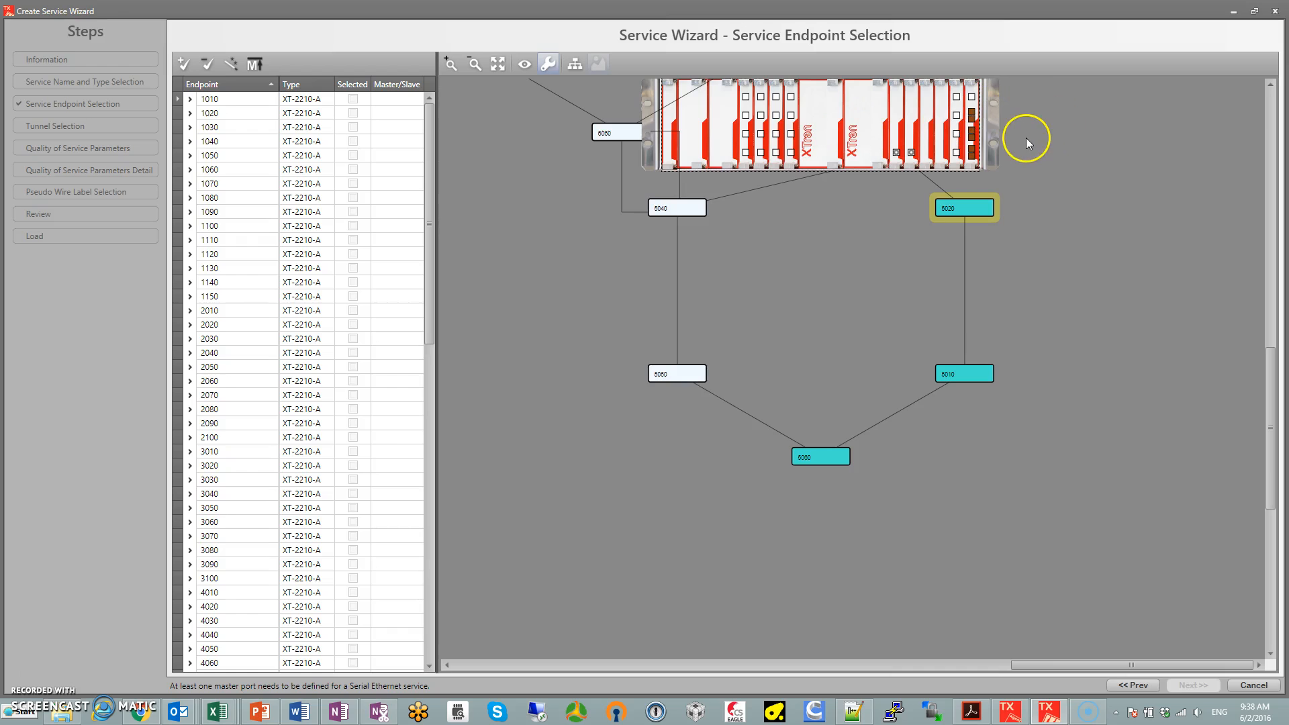
drag(1026, 143, 1031, 324)
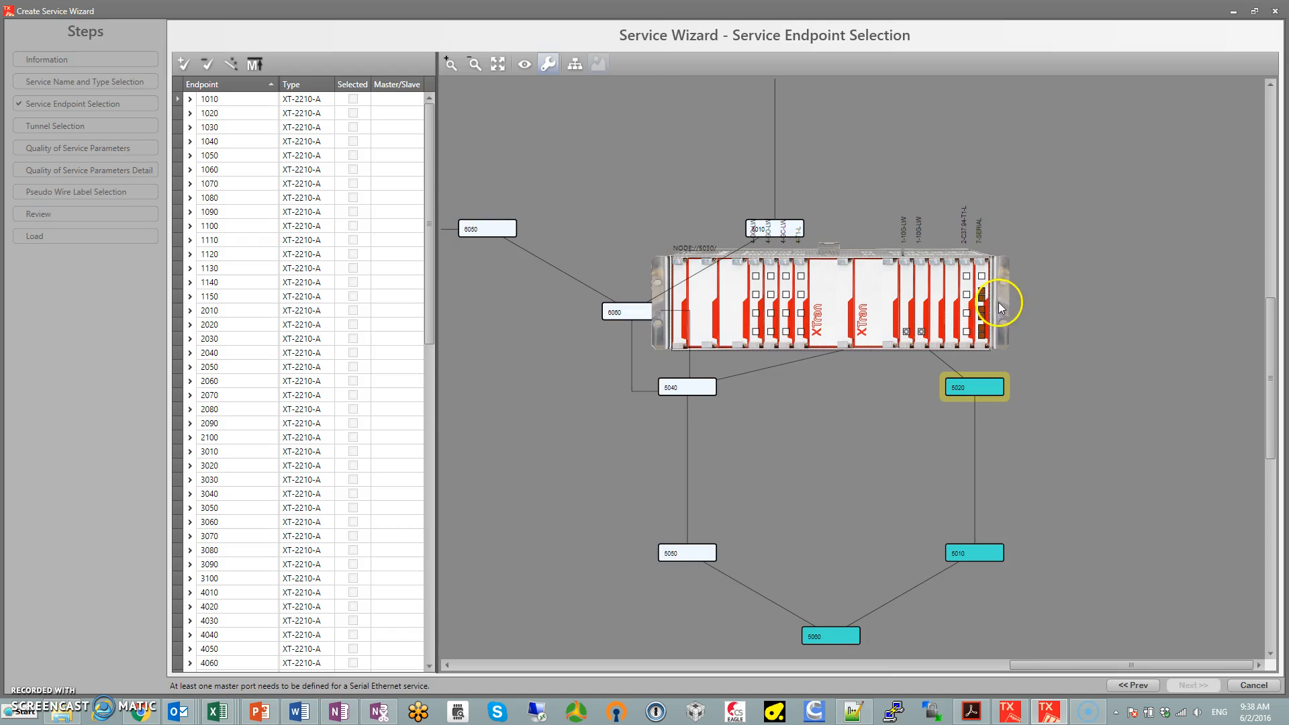
click(689, 387)
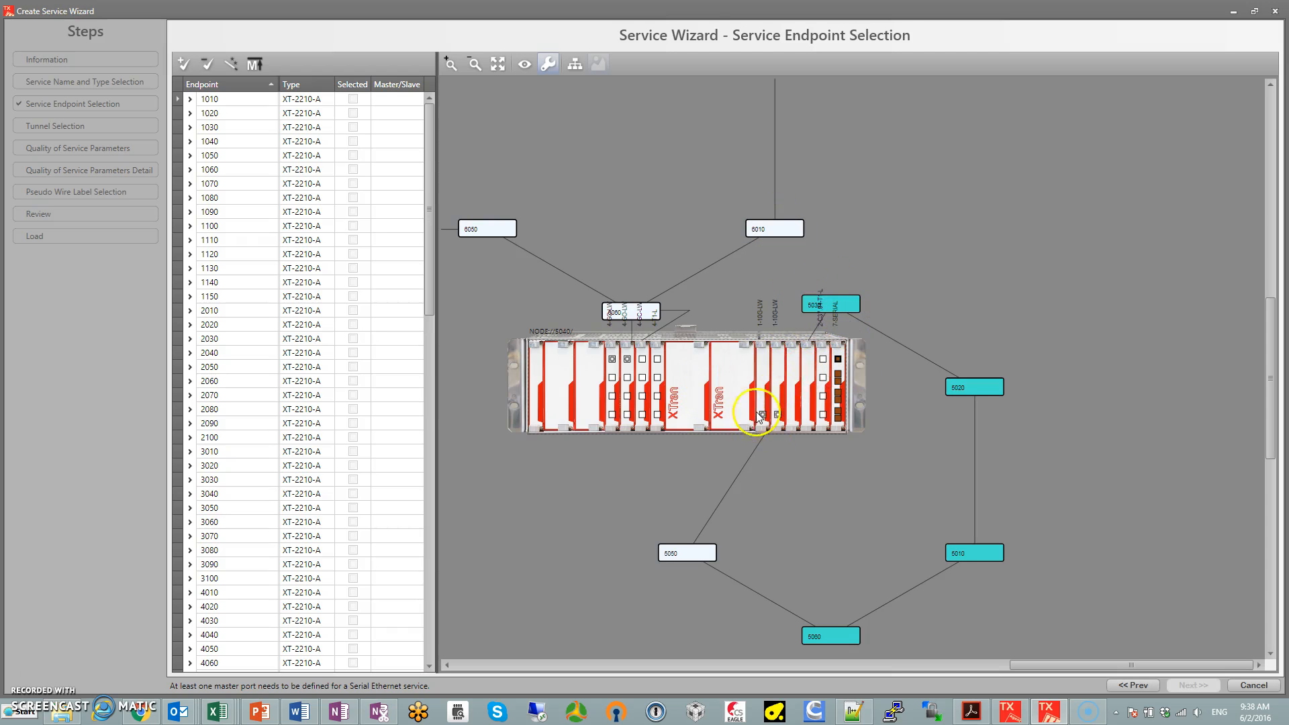
click(702, 557)
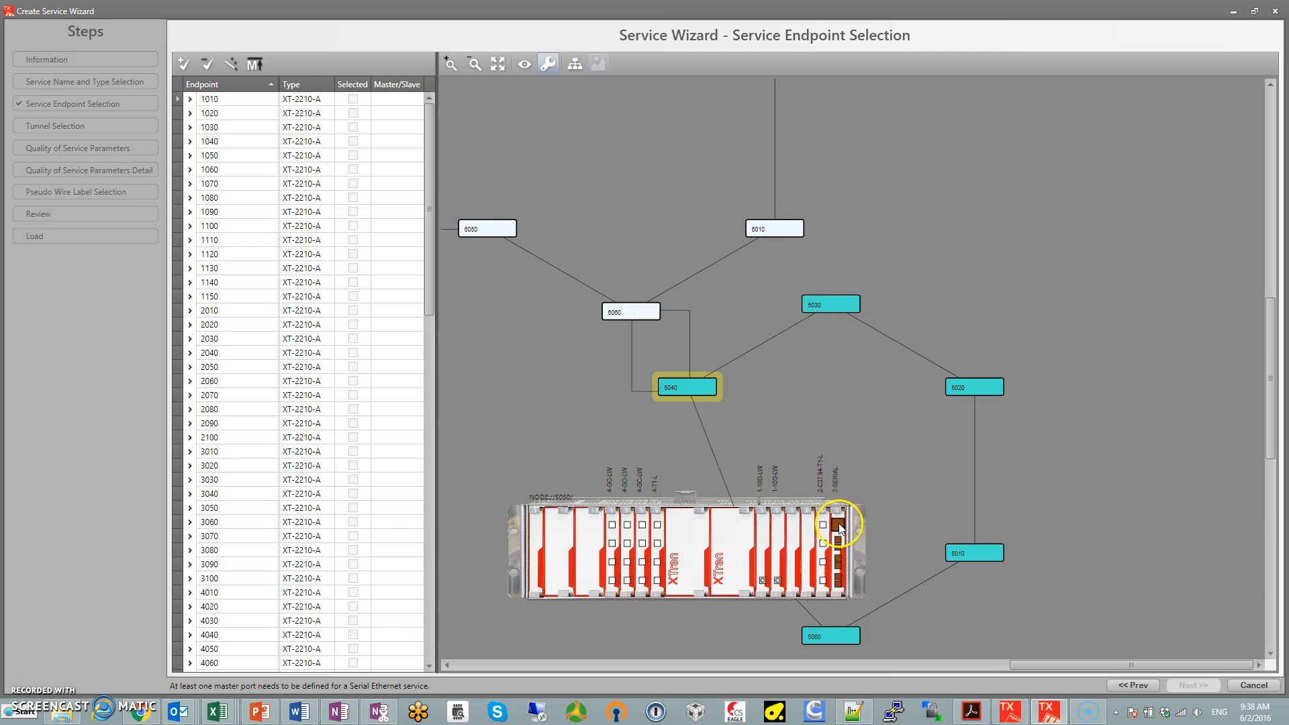
Add the first available serial port on nodes 6060, 6010 and 6020 to the service endpoints
click(632, 315)
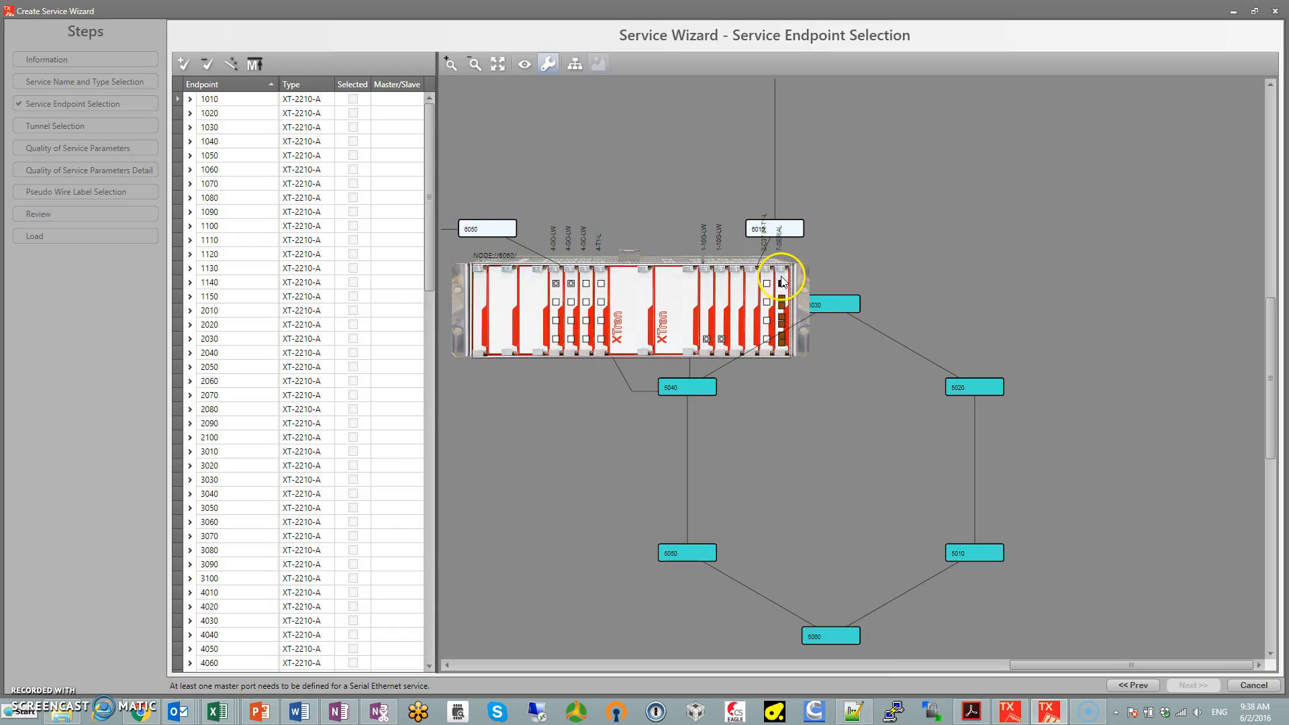
click(783, 229)
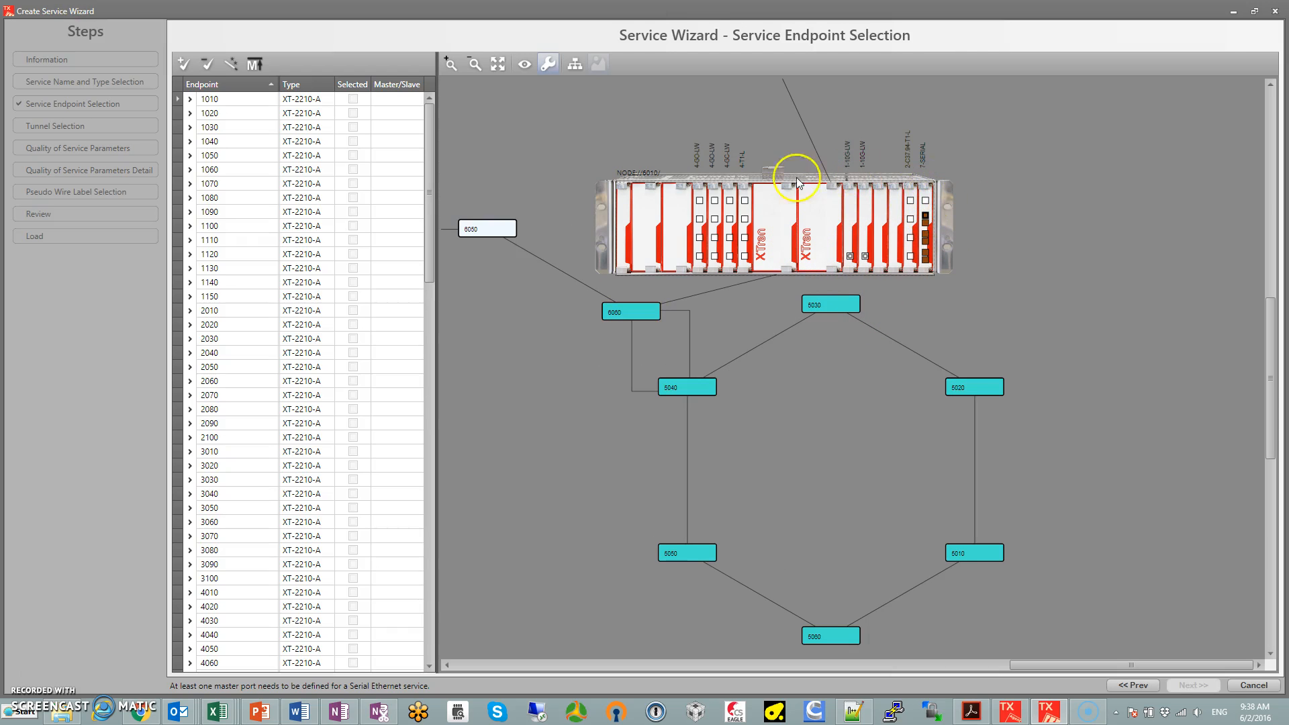
scroll(695, 137, down, 5)
drag(663, 126, 738, 261)
click(808, 243)
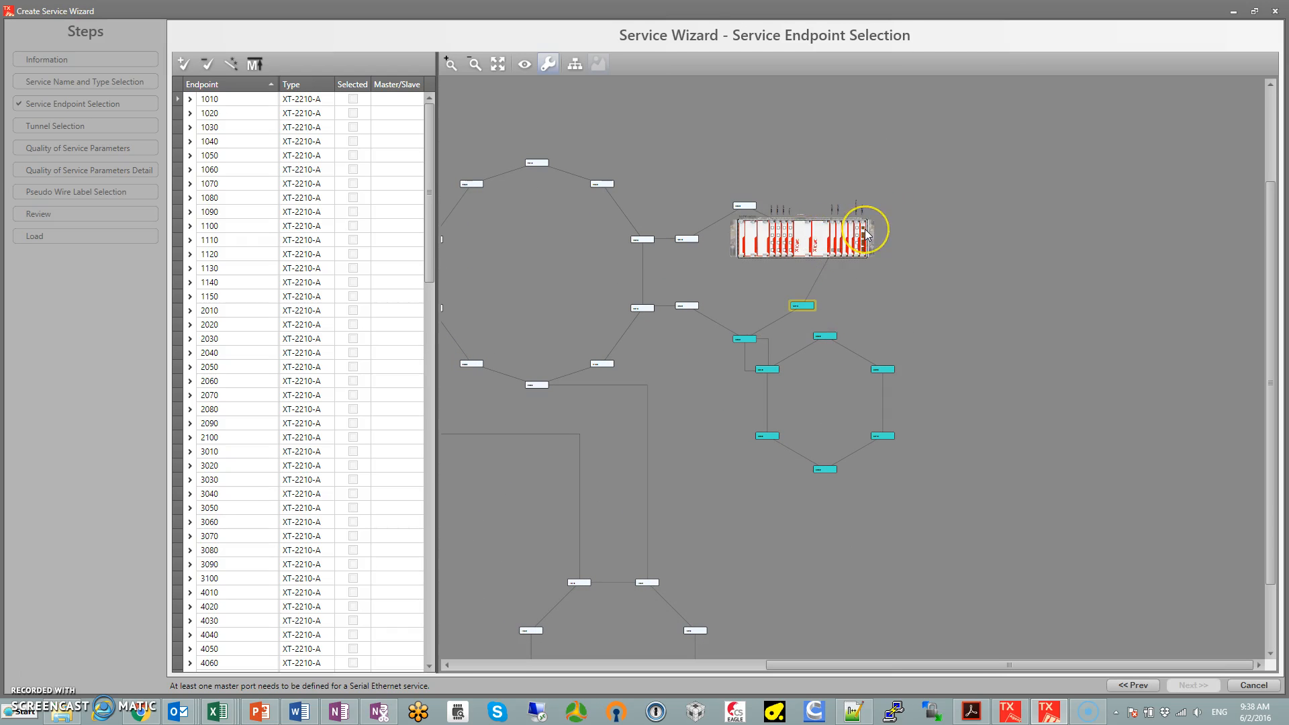
Add the first available serial port on nodes 6030, 6040 and 6050 to the service endpoints
click(742, 205)
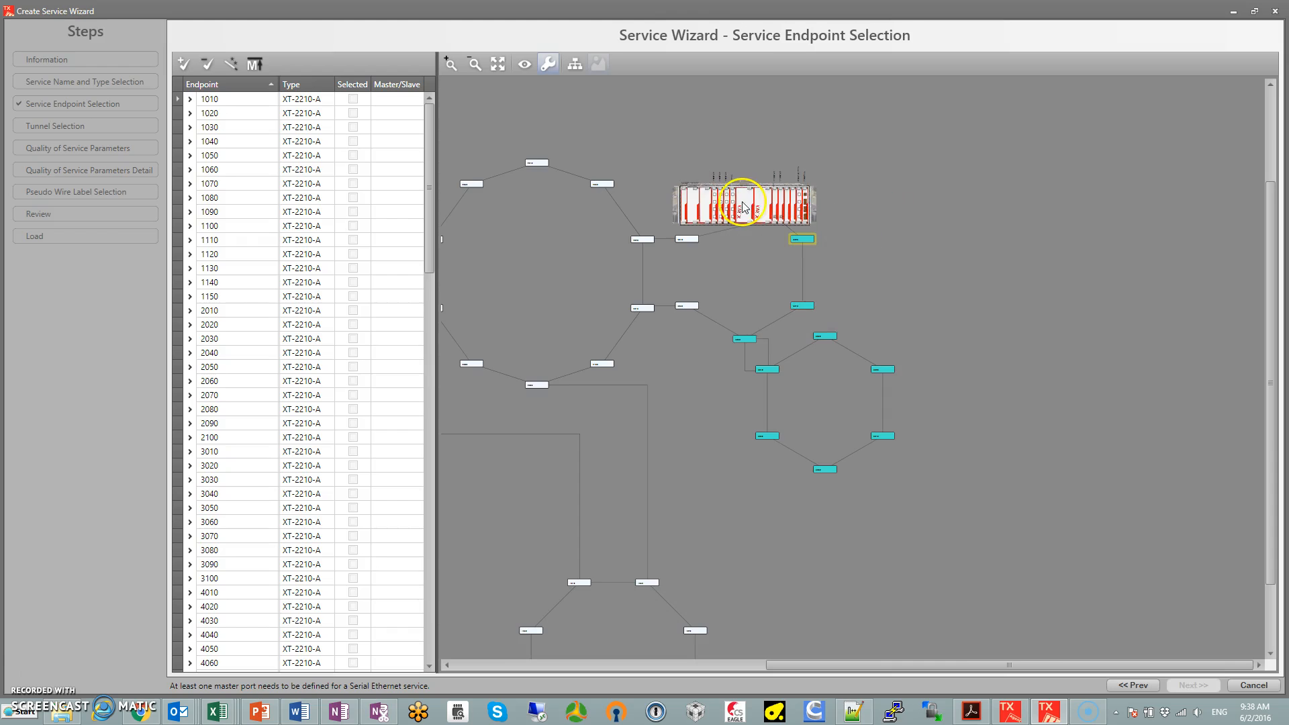
scroll(772, 200, up, 2)
scroll(785, 198, up, 2)
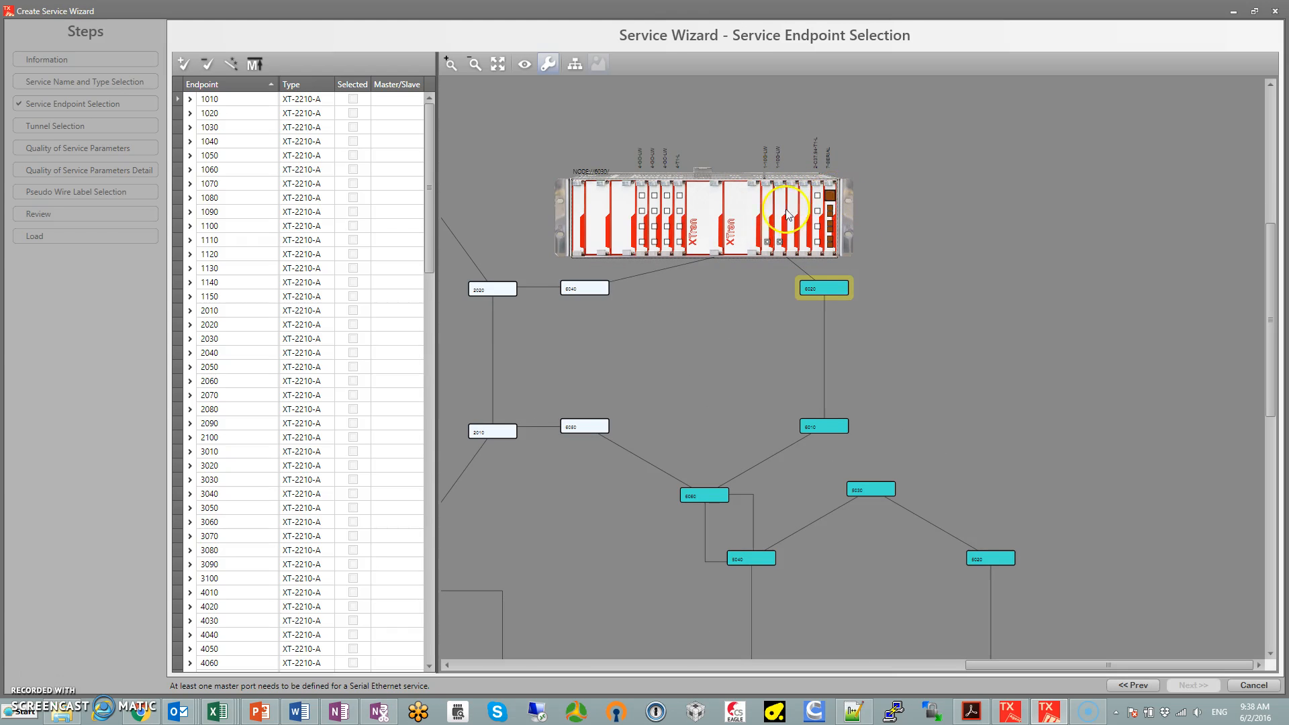
click(590, 290)
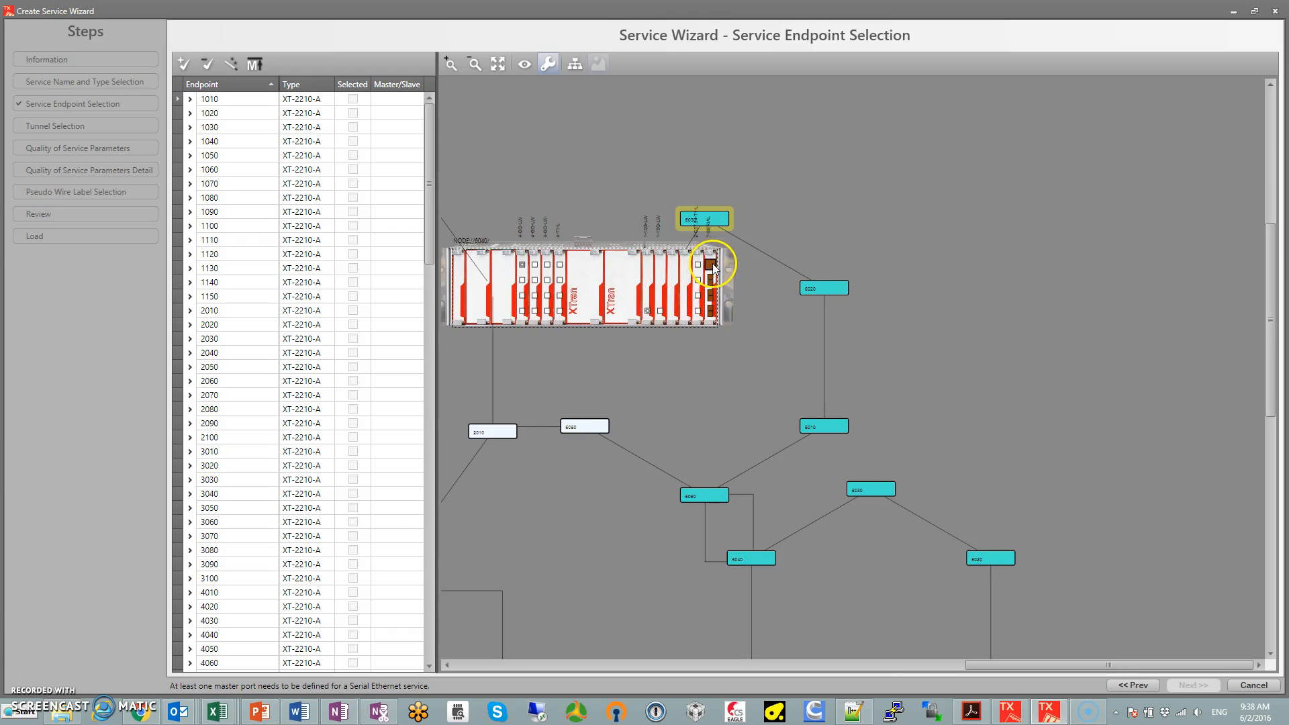
click(584, 426)
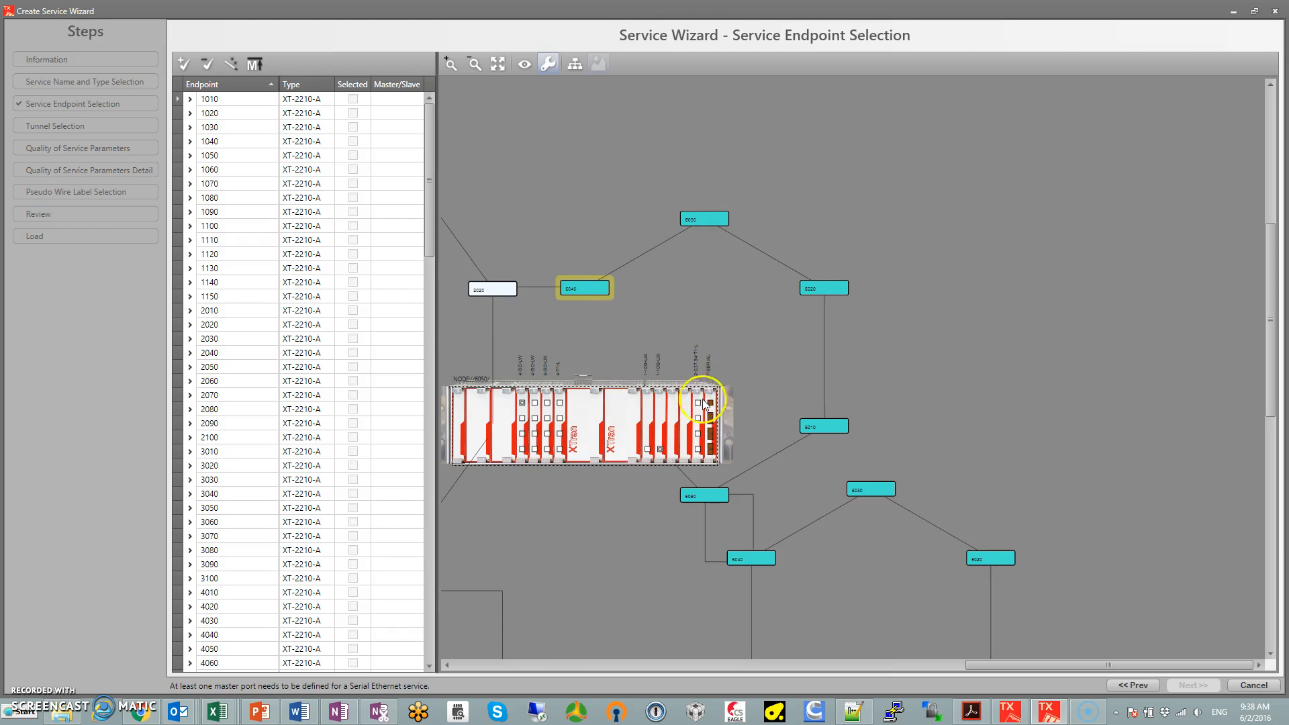
drag(643, 359, 1041, 327)
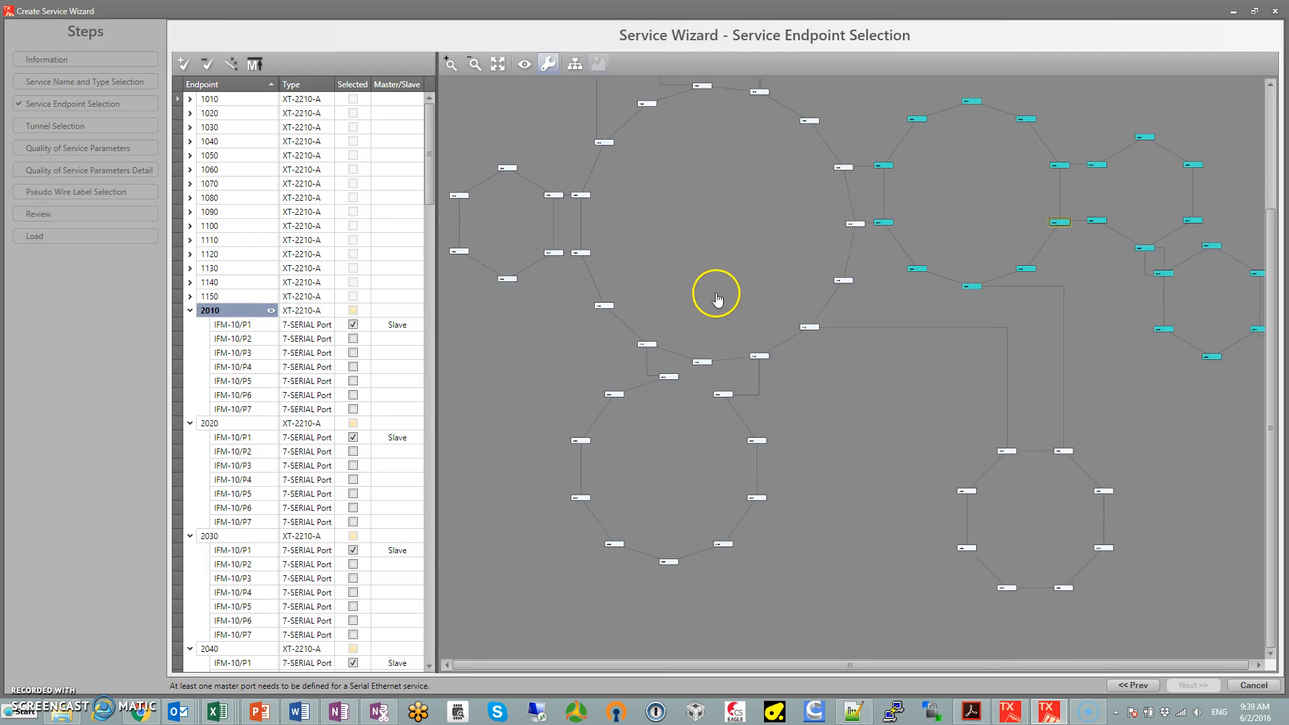
Select serial port IFM-10/P1 on nodes 1130 and 1110 of the main ring as service endpoints
scroll(745, 336, up, 5)
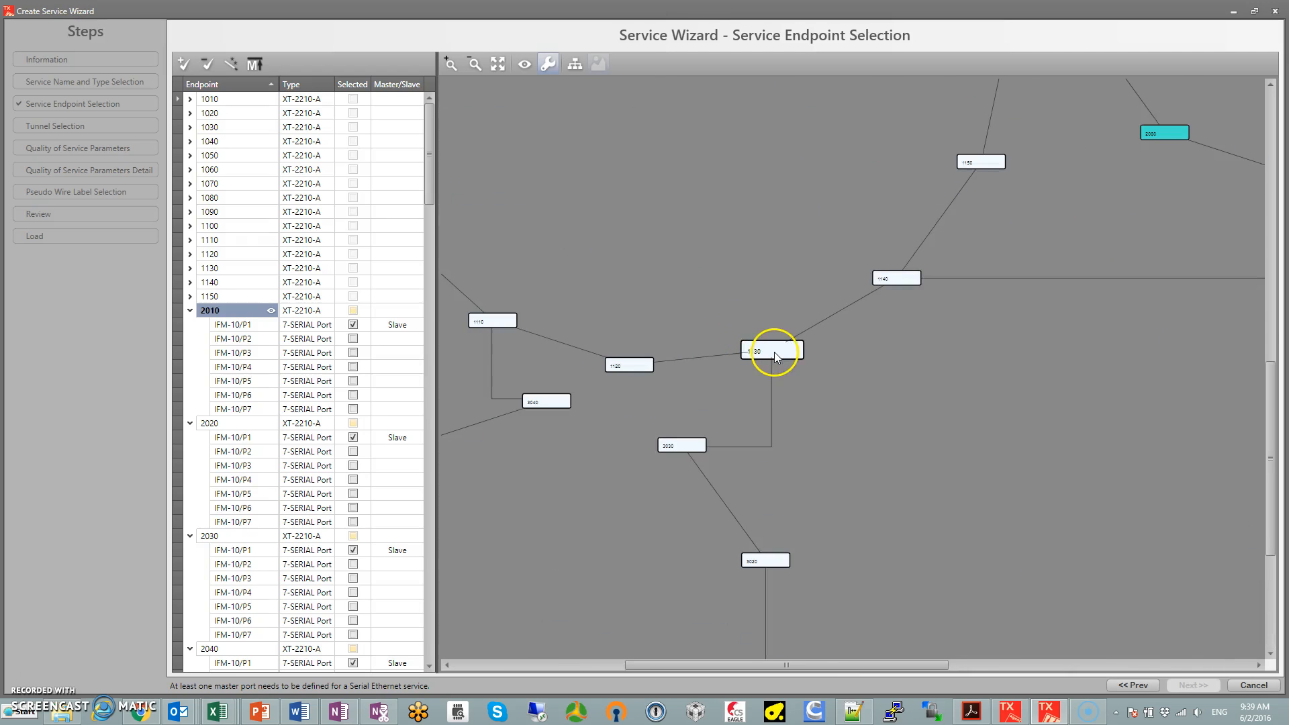
double_click(775, 353)
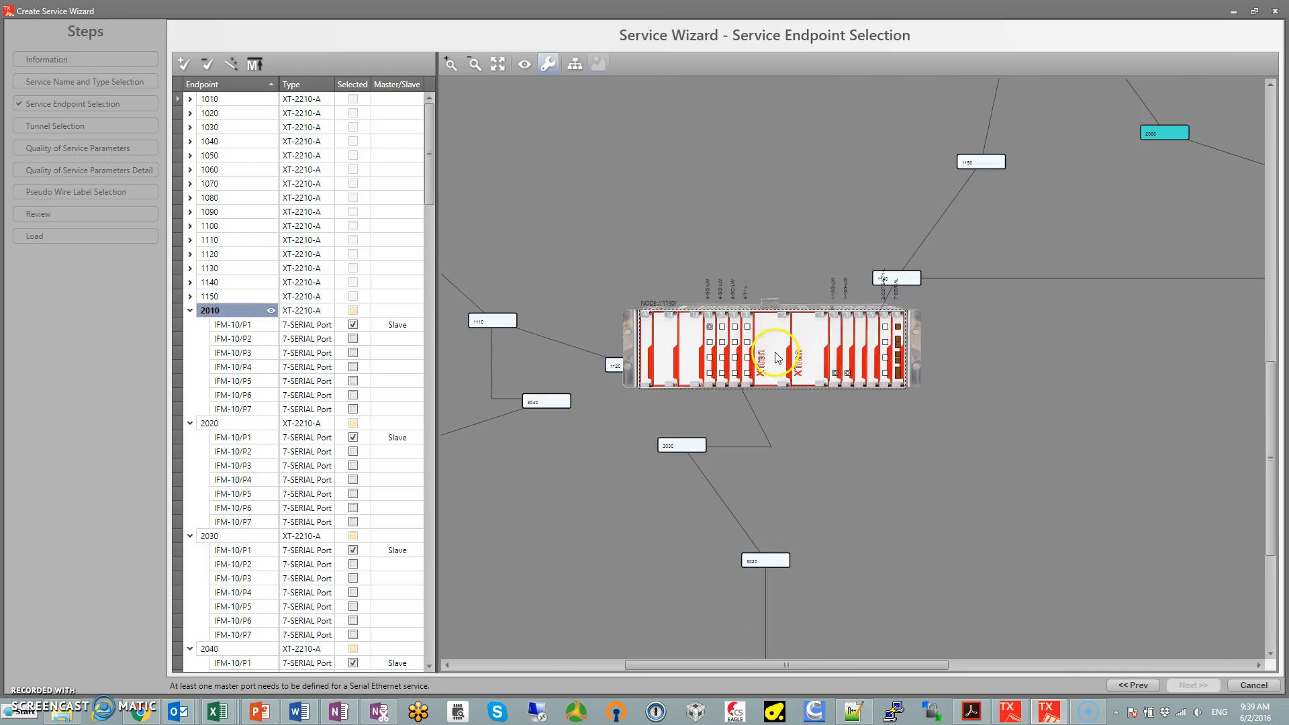
click(899, 329)
click(592, 344)
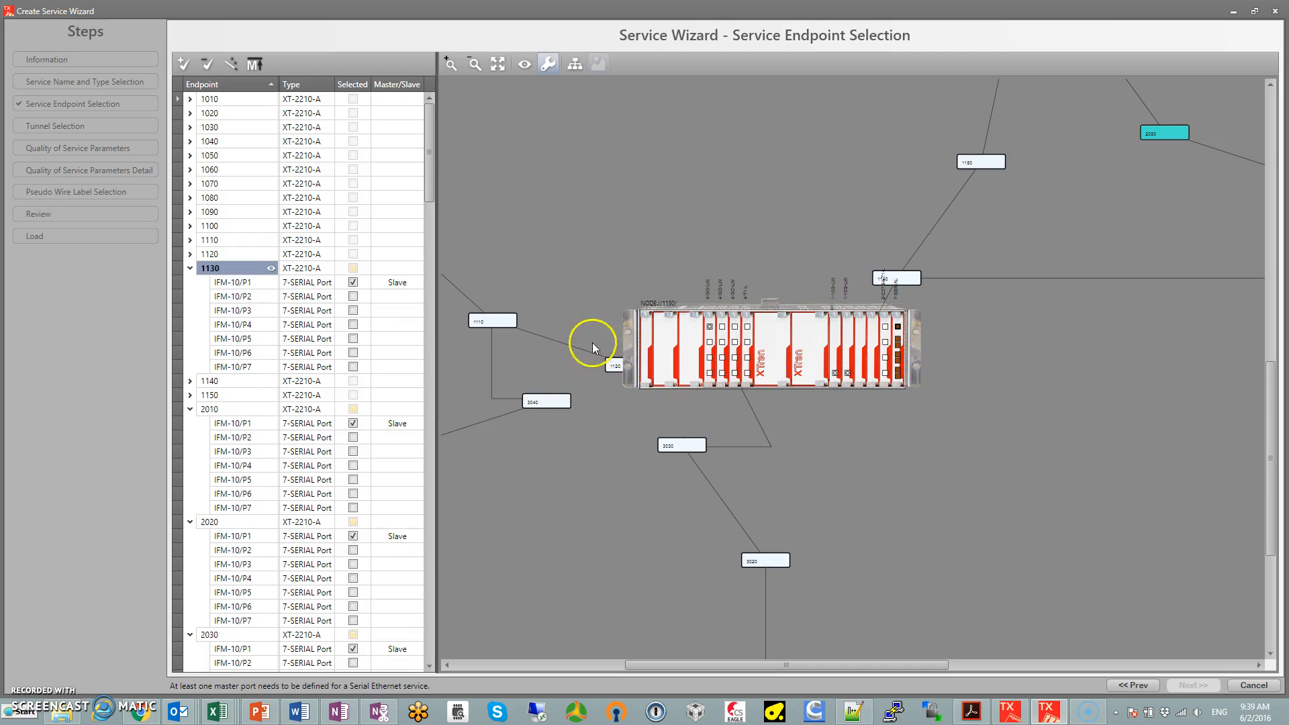
double_click(513, 325)
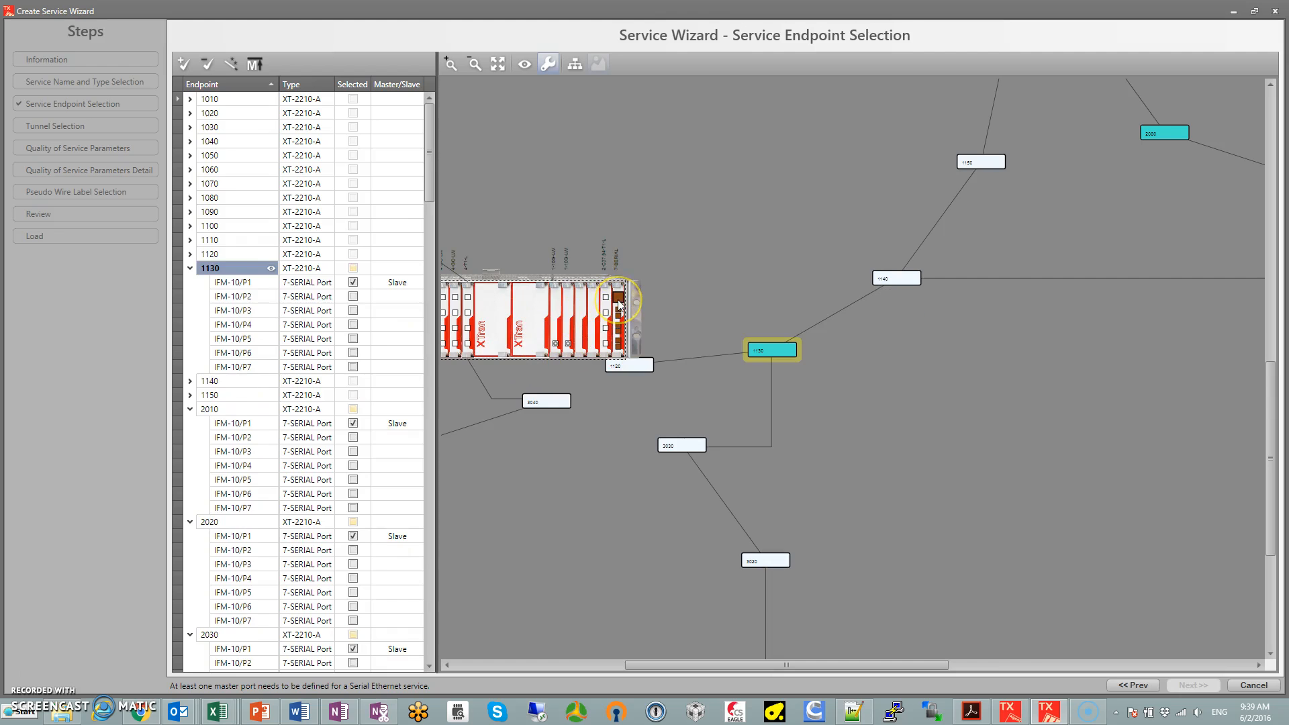
scroll(729, 231, down, 3)
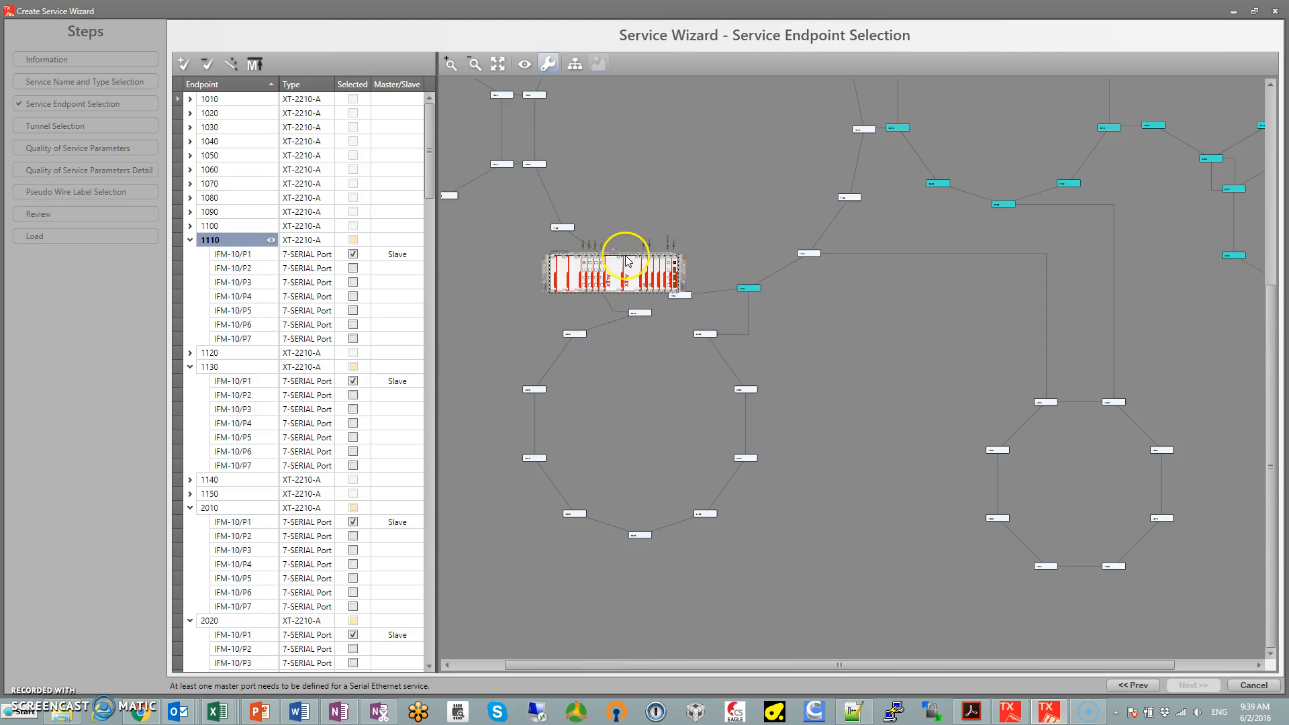
Set the role of port IFM-10/P1 to Master on both nodes 1110 and 1130
scroll(713, 196, down, 1)
drag(713, 196, 706, 316)
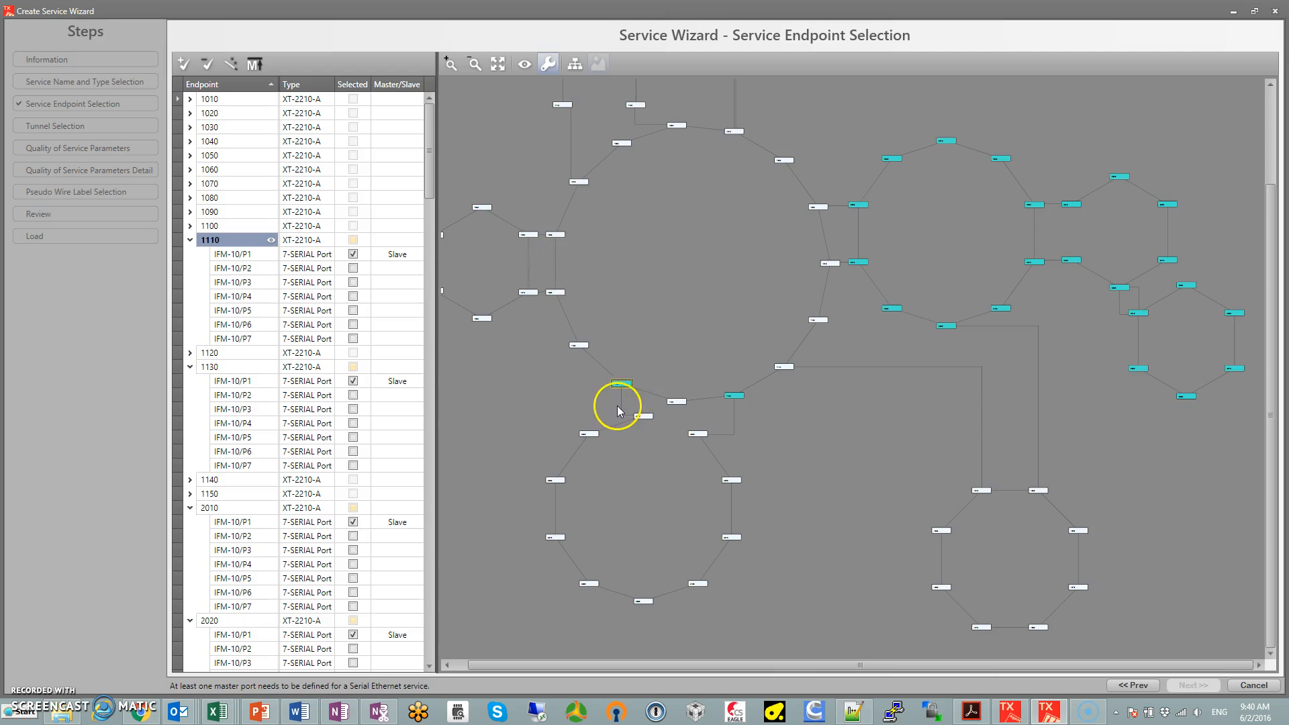
scroll(617, 403, up, 3)
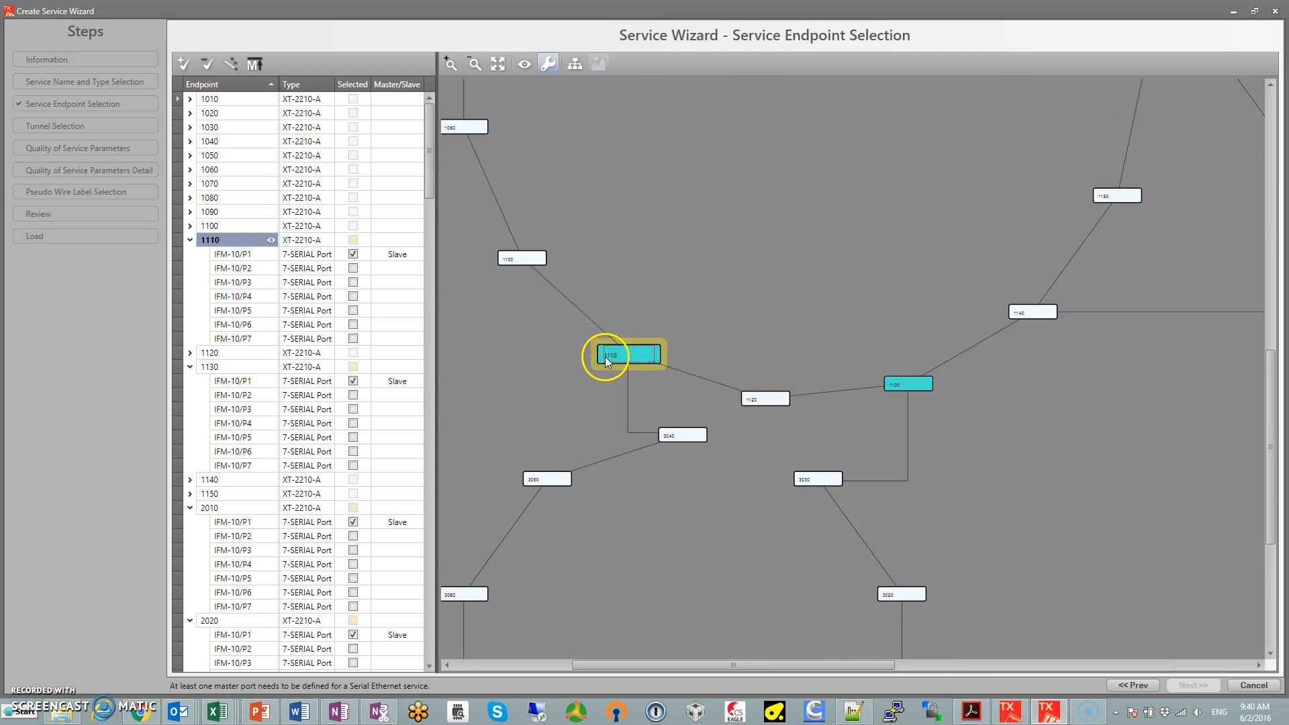
click(393, 254)
click(396, 254)
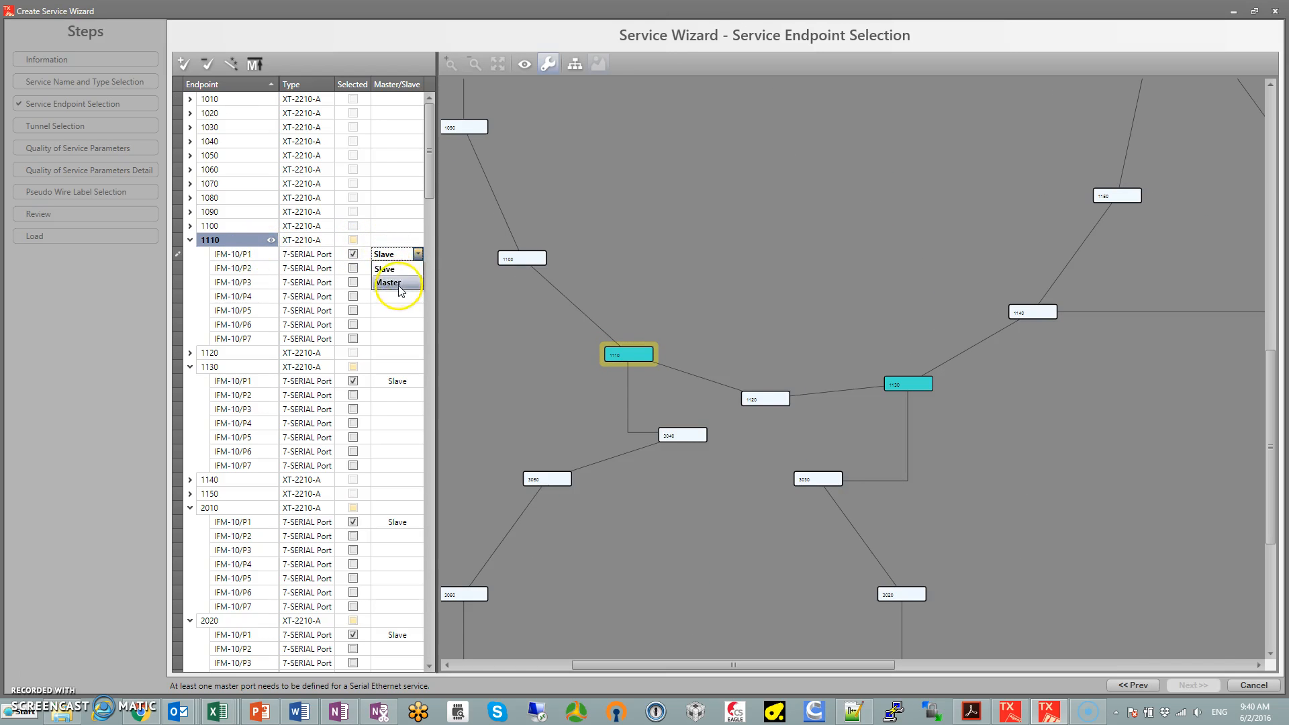
click(396, 283)
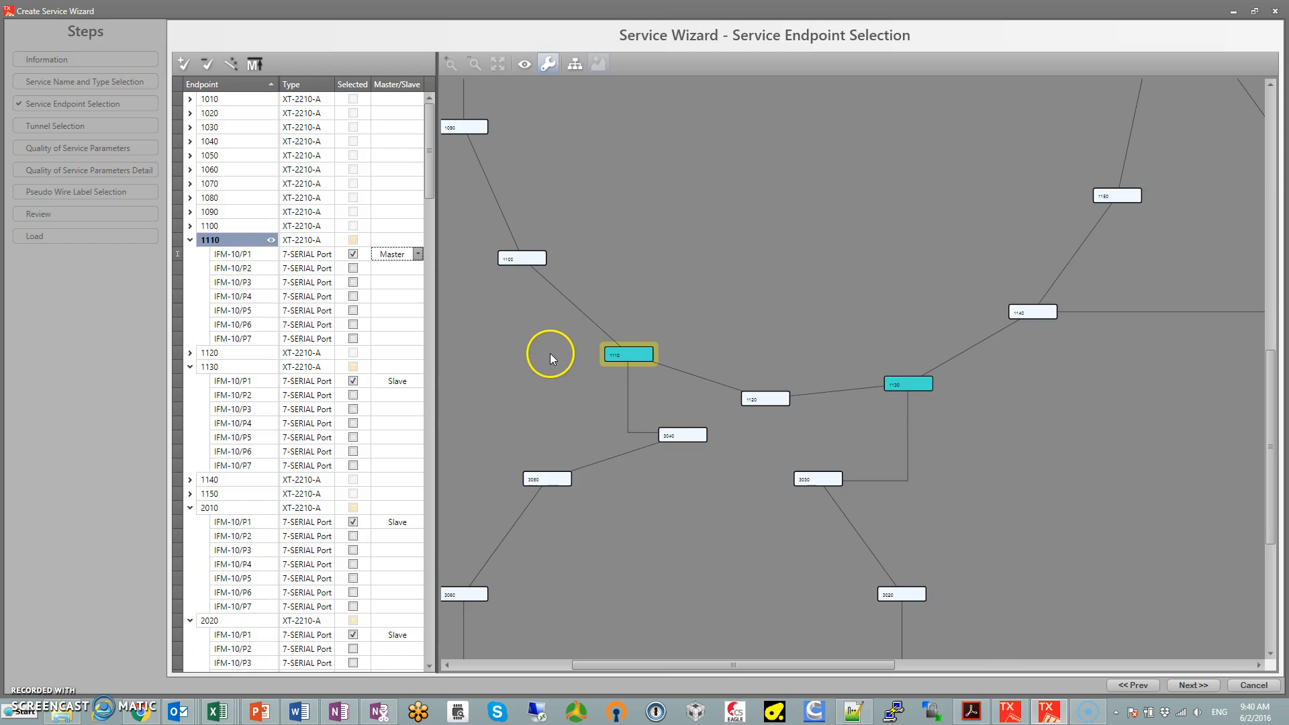
click(405, 382)
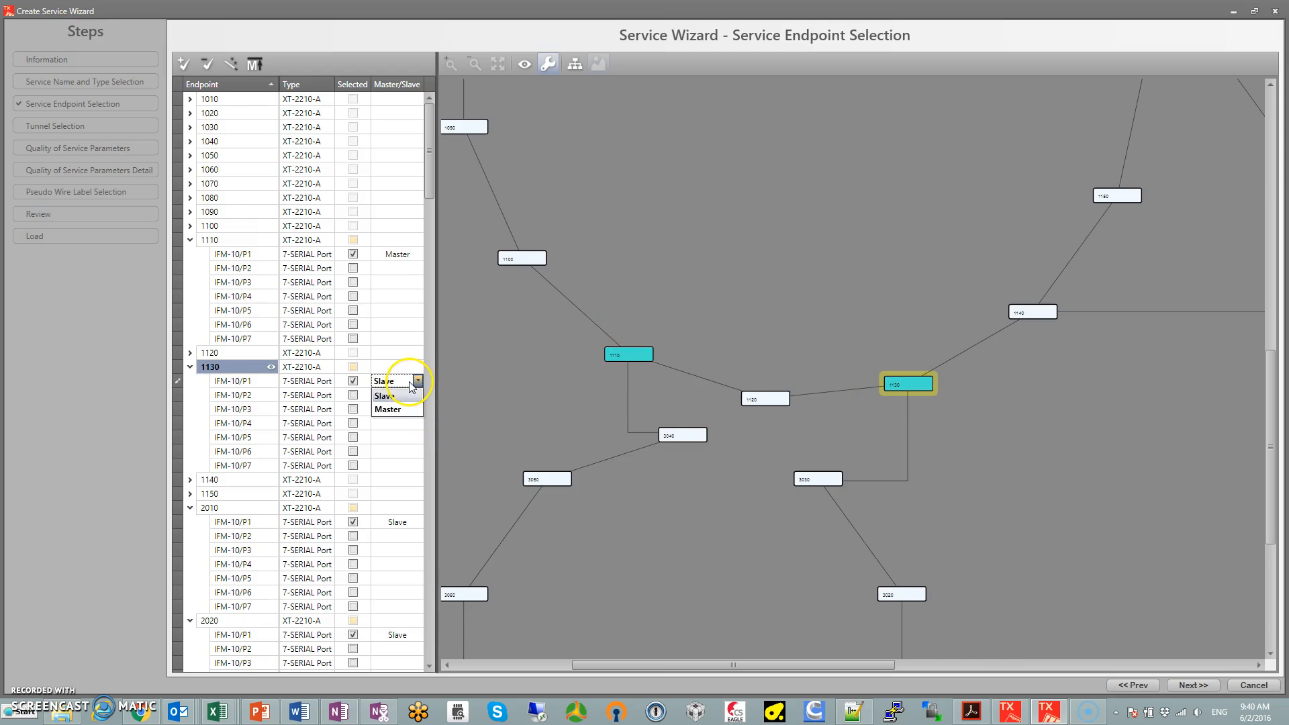
click(398, 409)
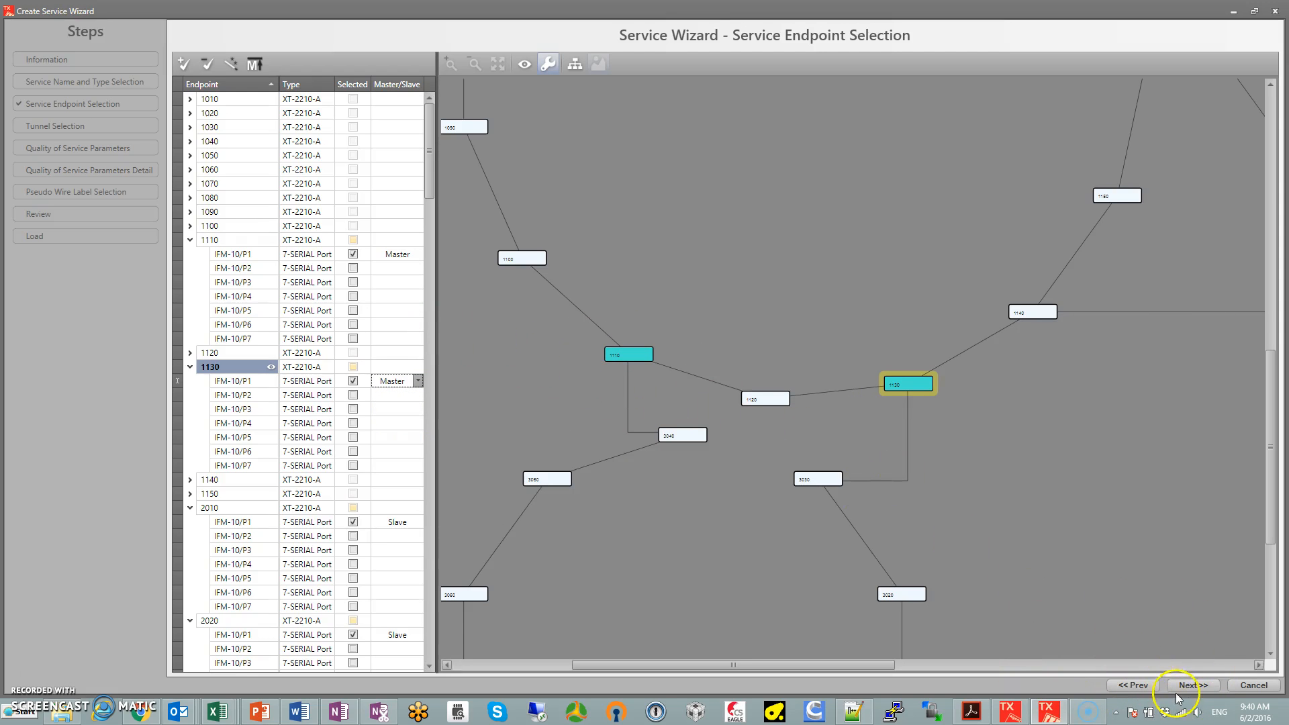
Check the selected endpoints and their master/slave roles across the network, and proceed to tunnel selection
scroll(1014, 531, down, 2)
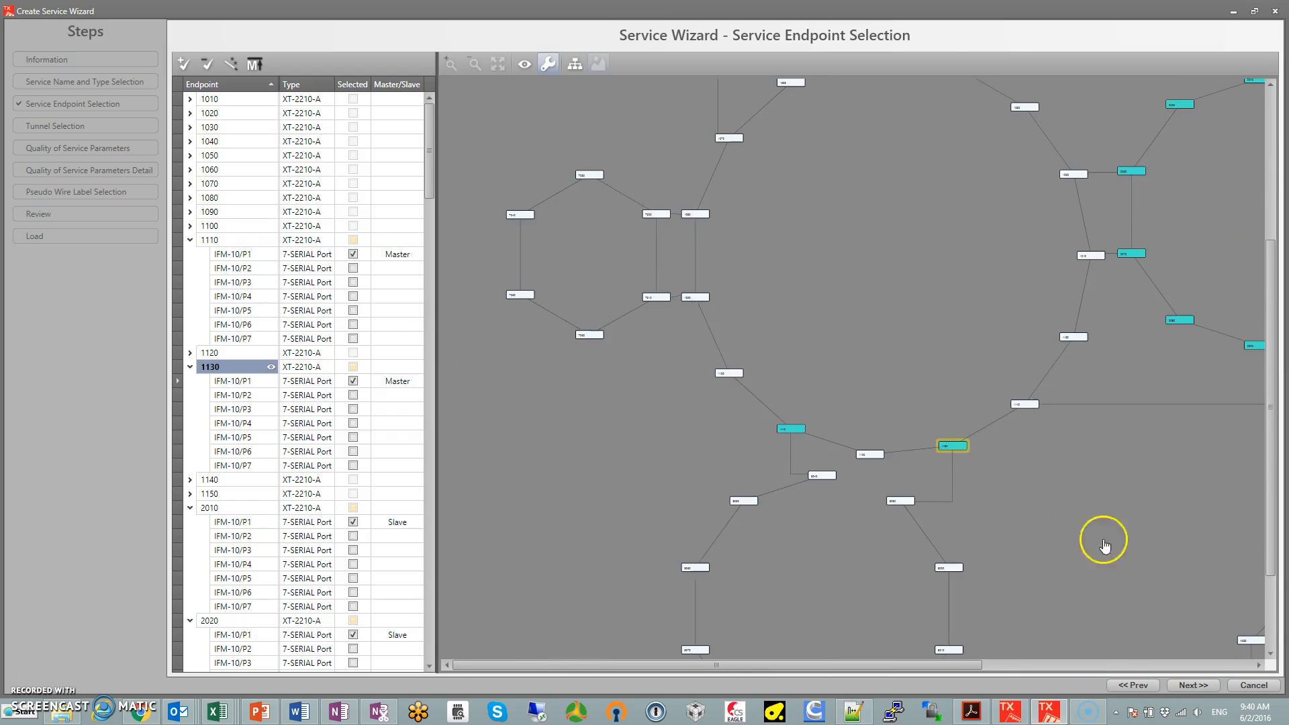
drag(1104, 545, 893, 450)
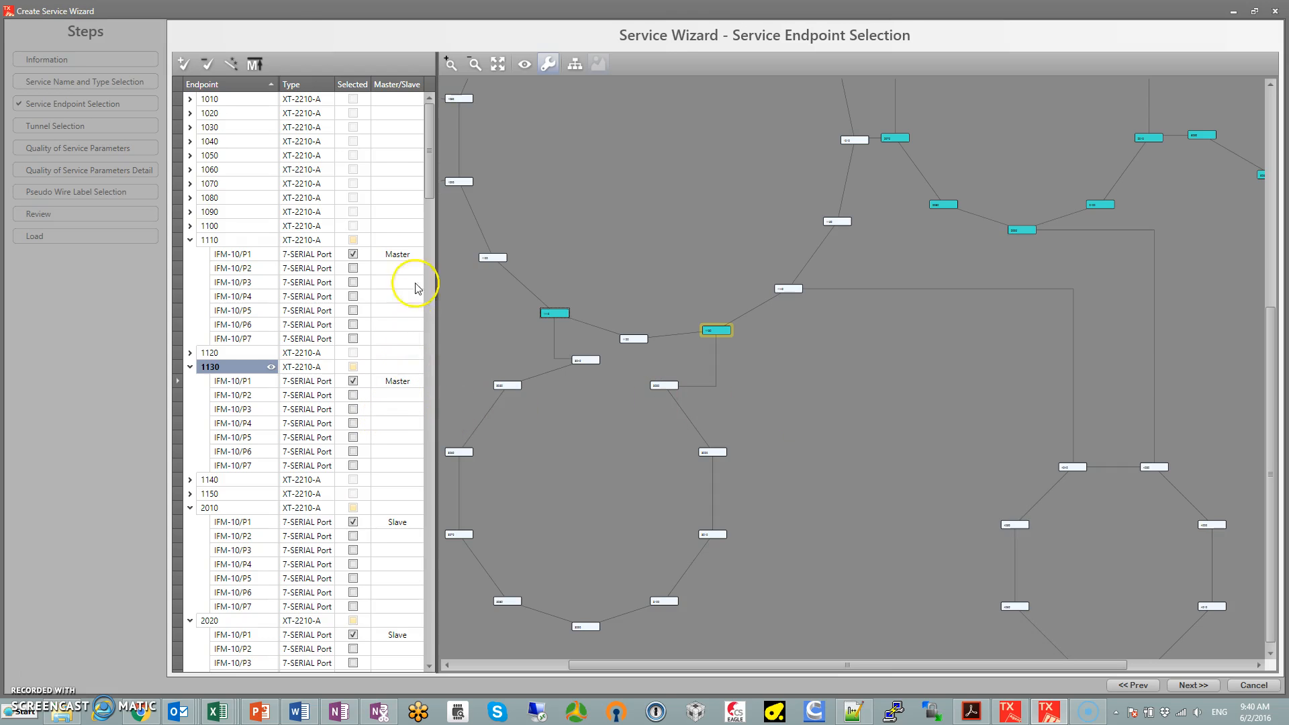
scroll(428, 185, down, 20)
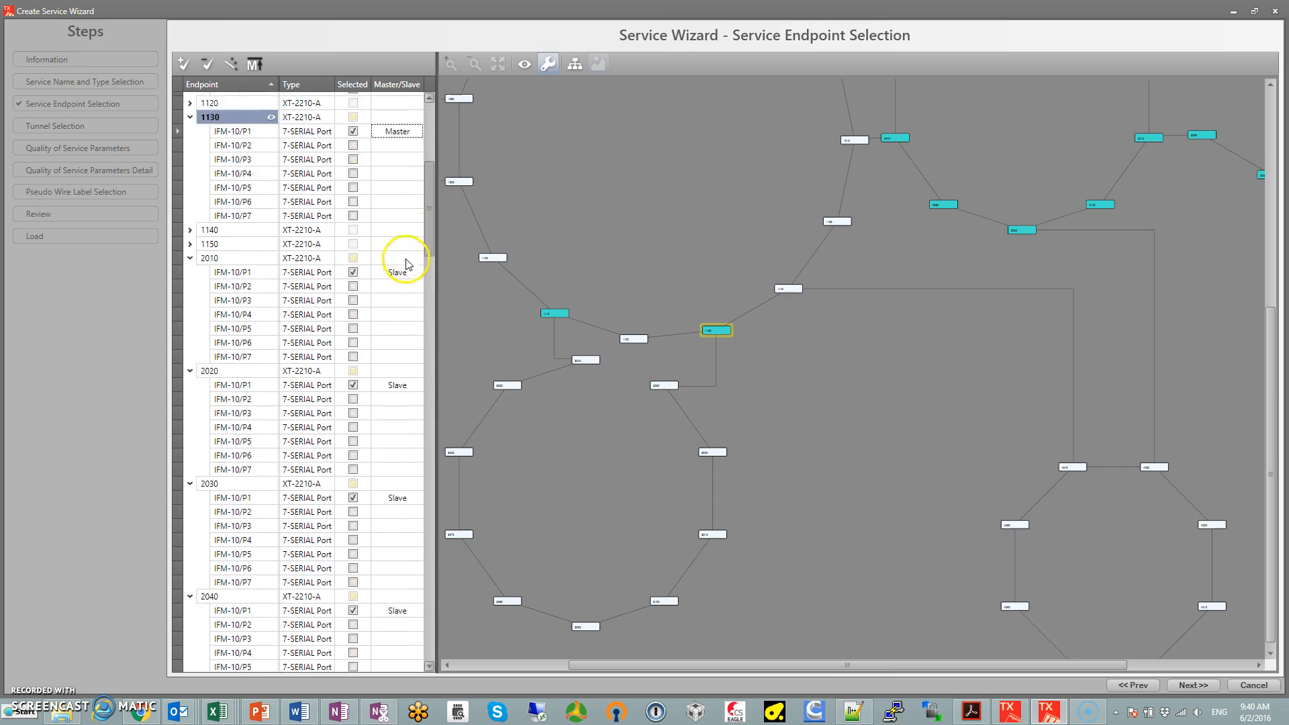
scroll(403, 353, down, 3)
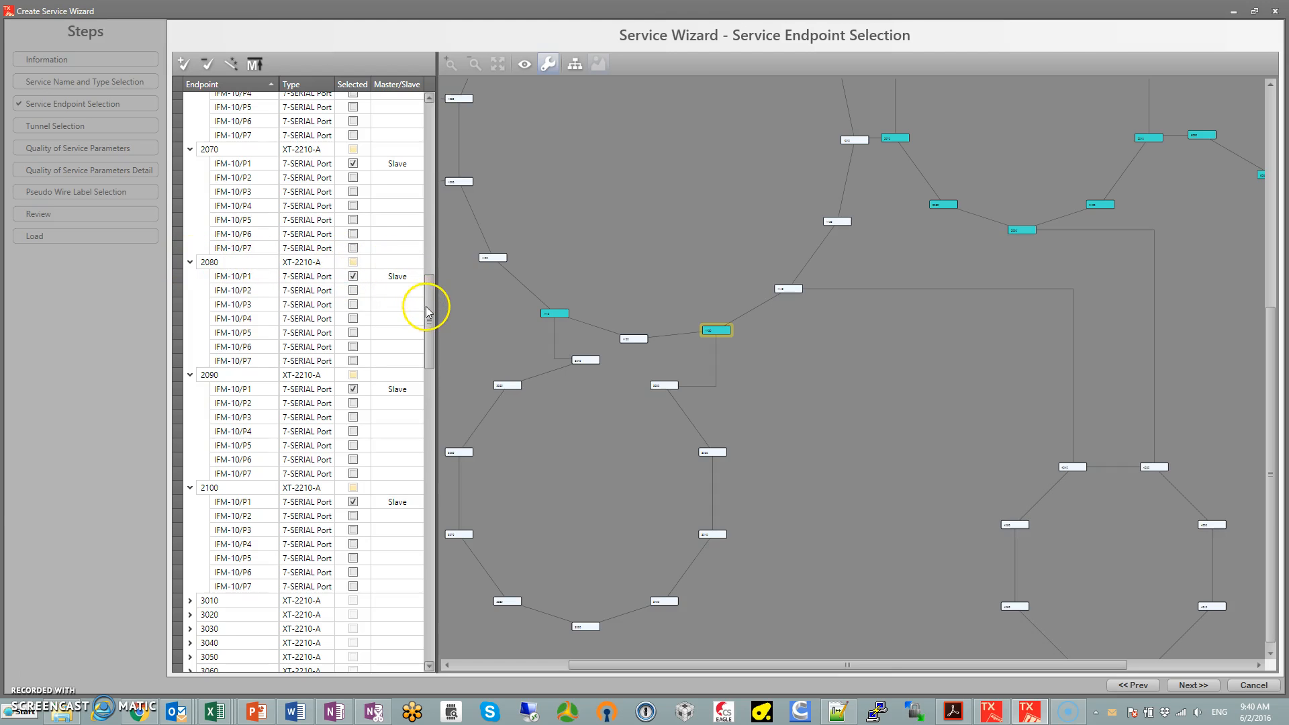
drag(425, 307, 433, 468)
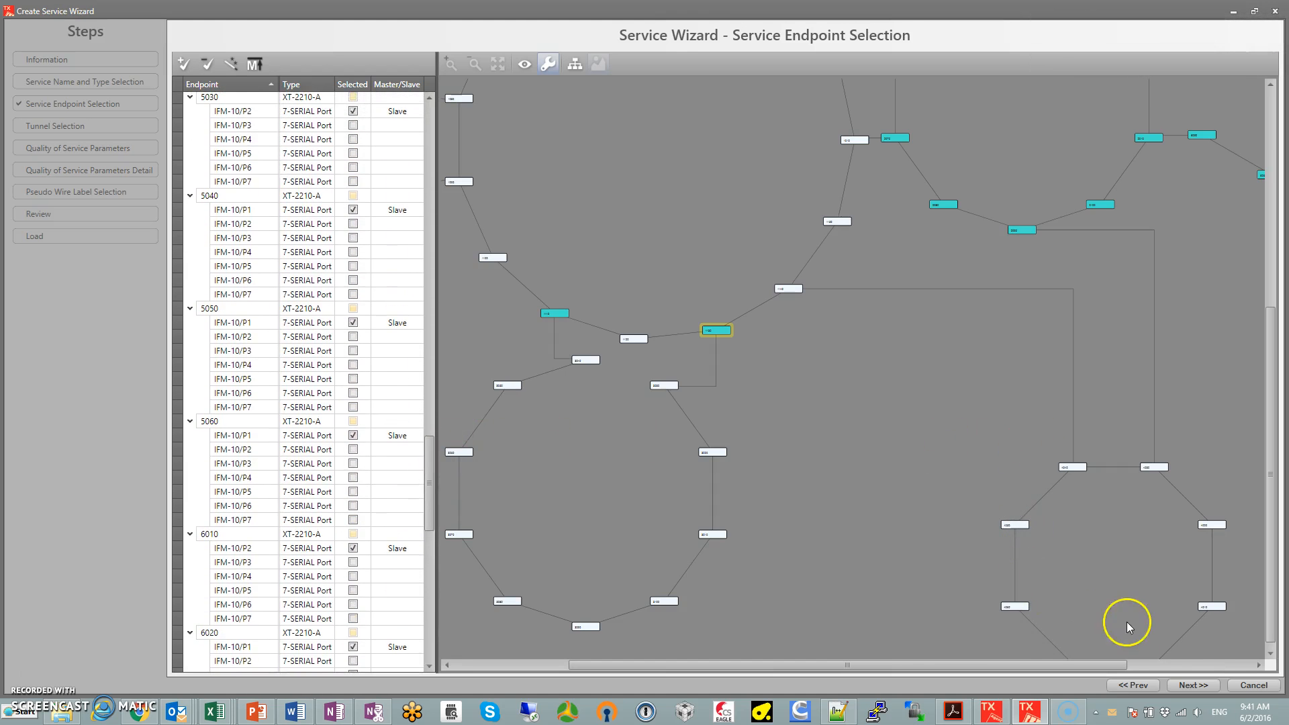
click(1198, 690)
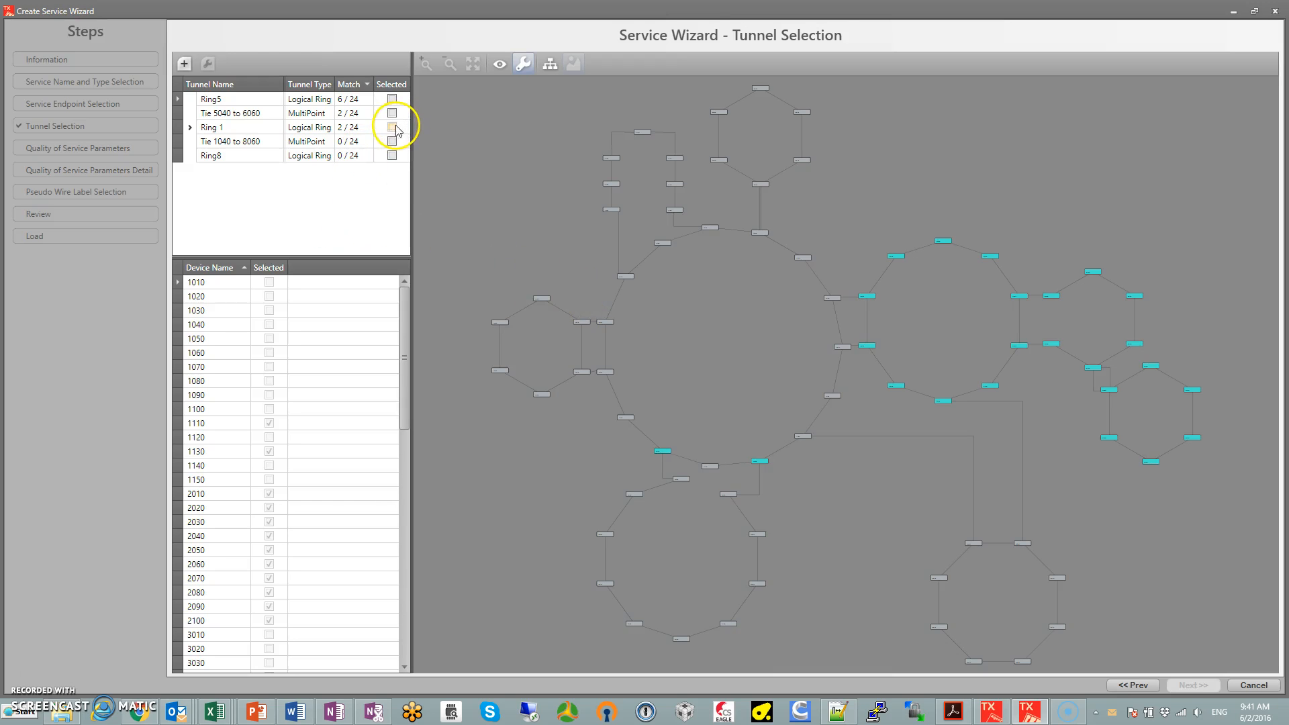
Expand Ring 1 in the tunnel list and select both Ring 1 and its SubRing2 for the service
click(191, 129)
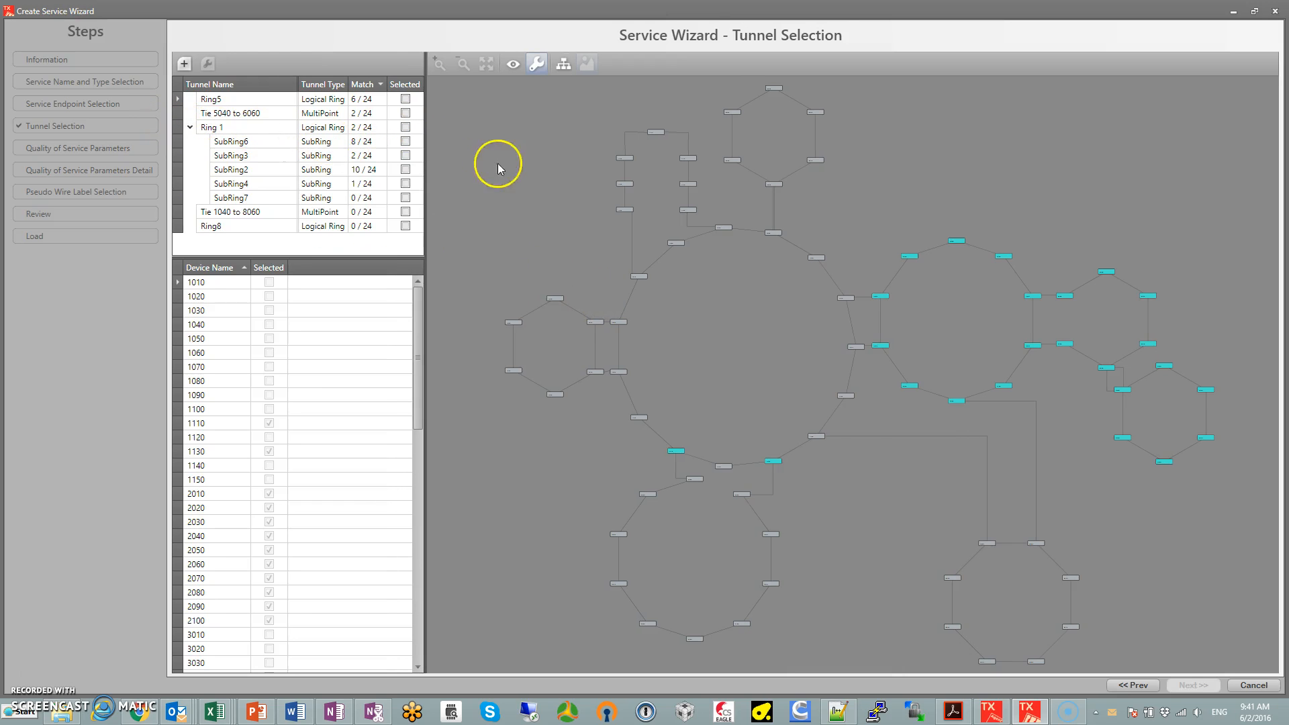
click(405, 128)
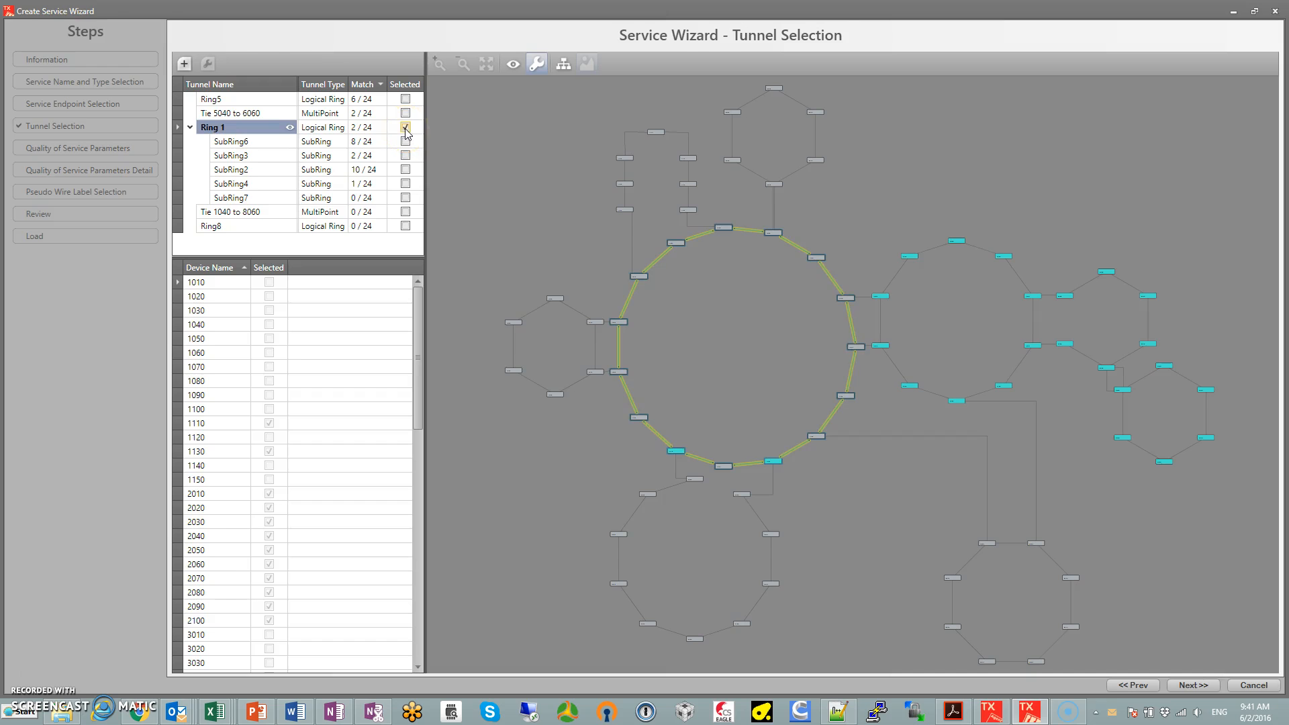
scroll(939, 324, up, 3)
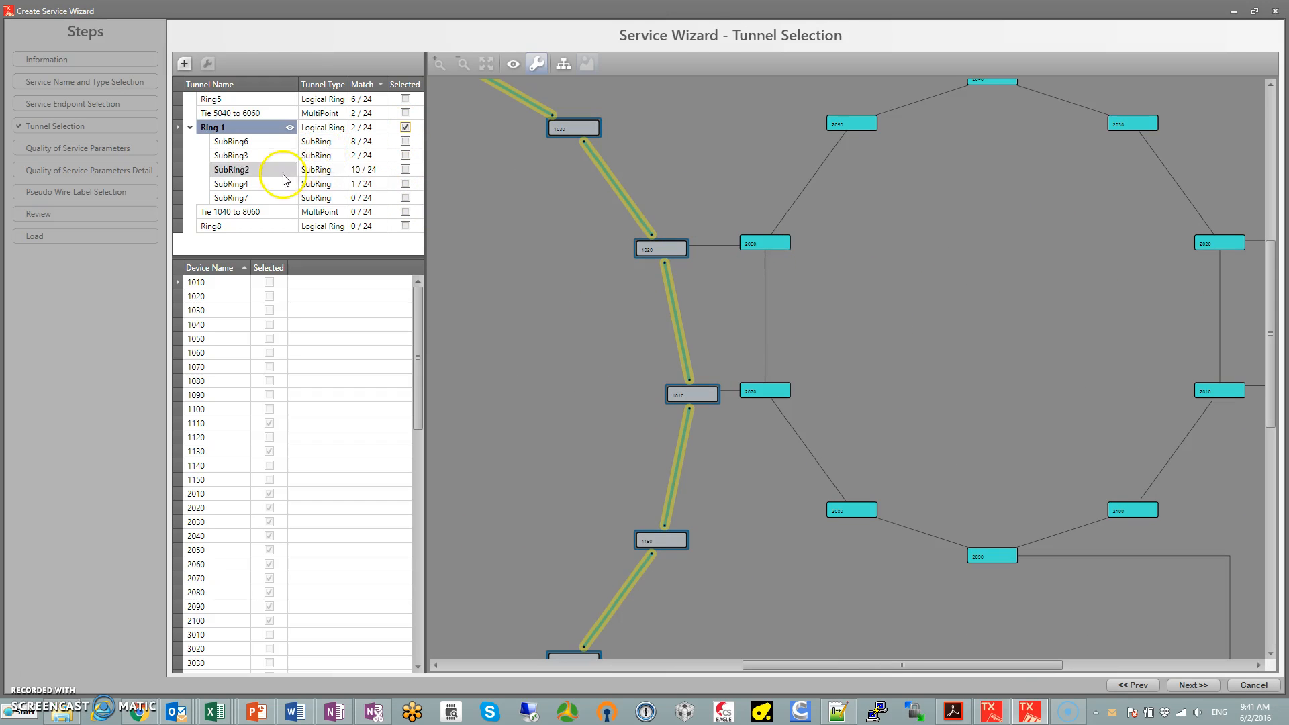
click(406, 170)
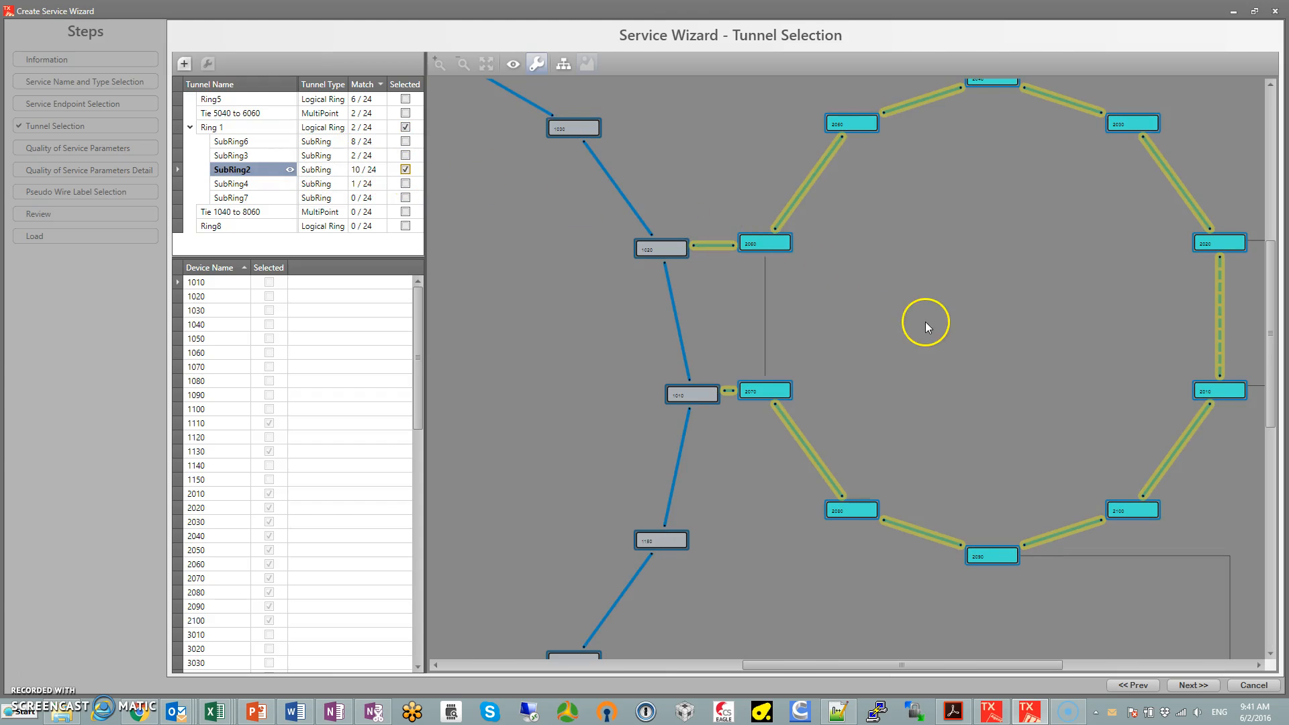
Add SubRing6, Tie 5040 to 6060 and Ring5 to the tunnels selected for the service
drag(895, 323, 552, 317)
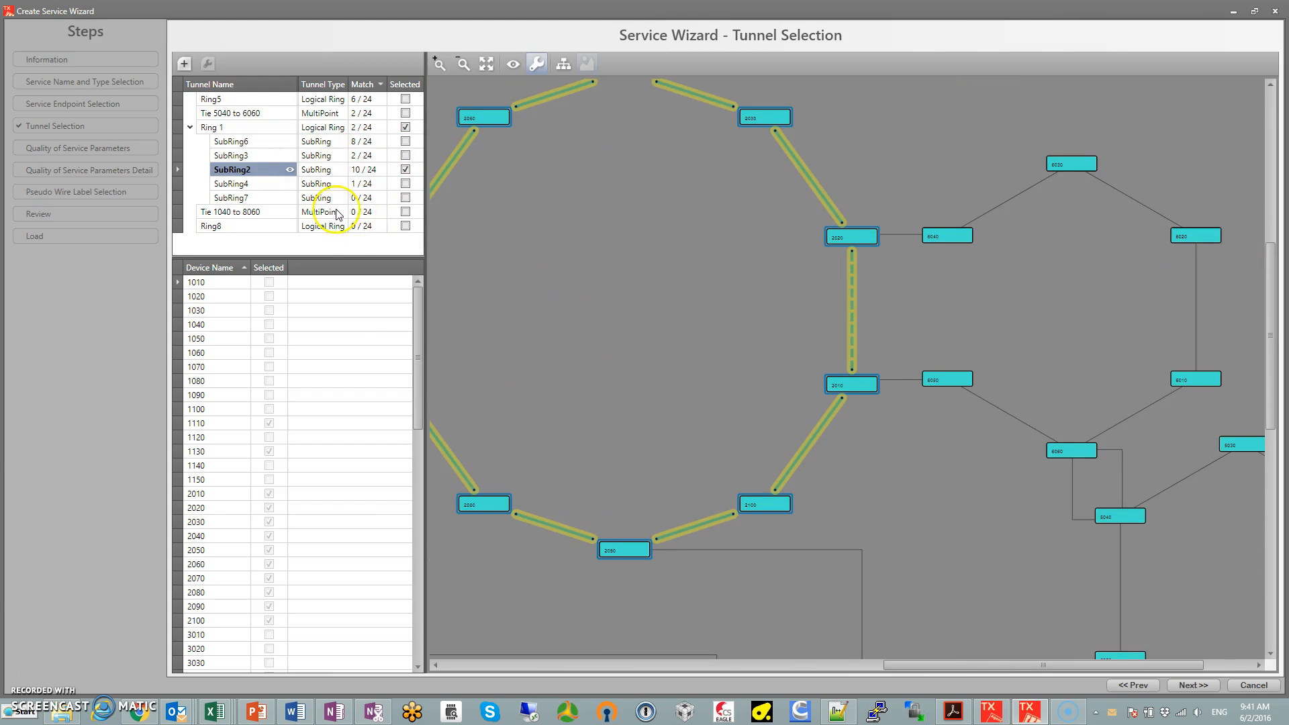
click(406, 142)
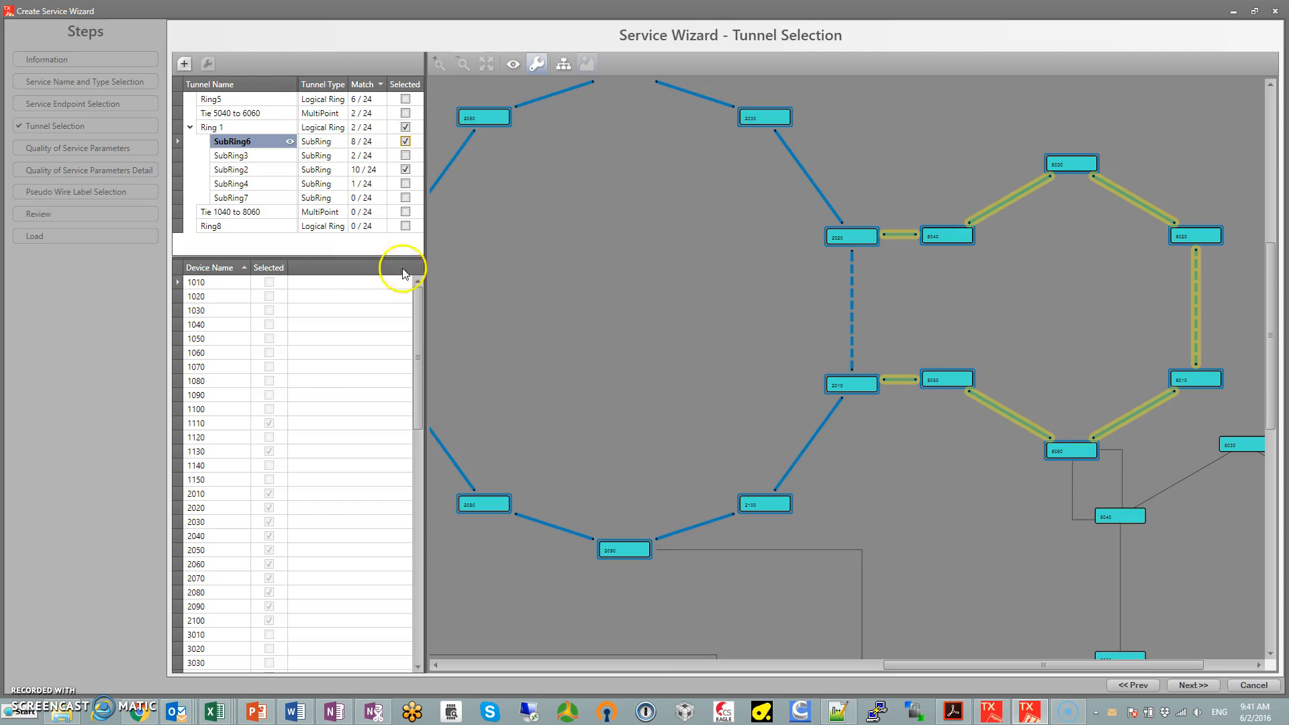
click(405, 113)
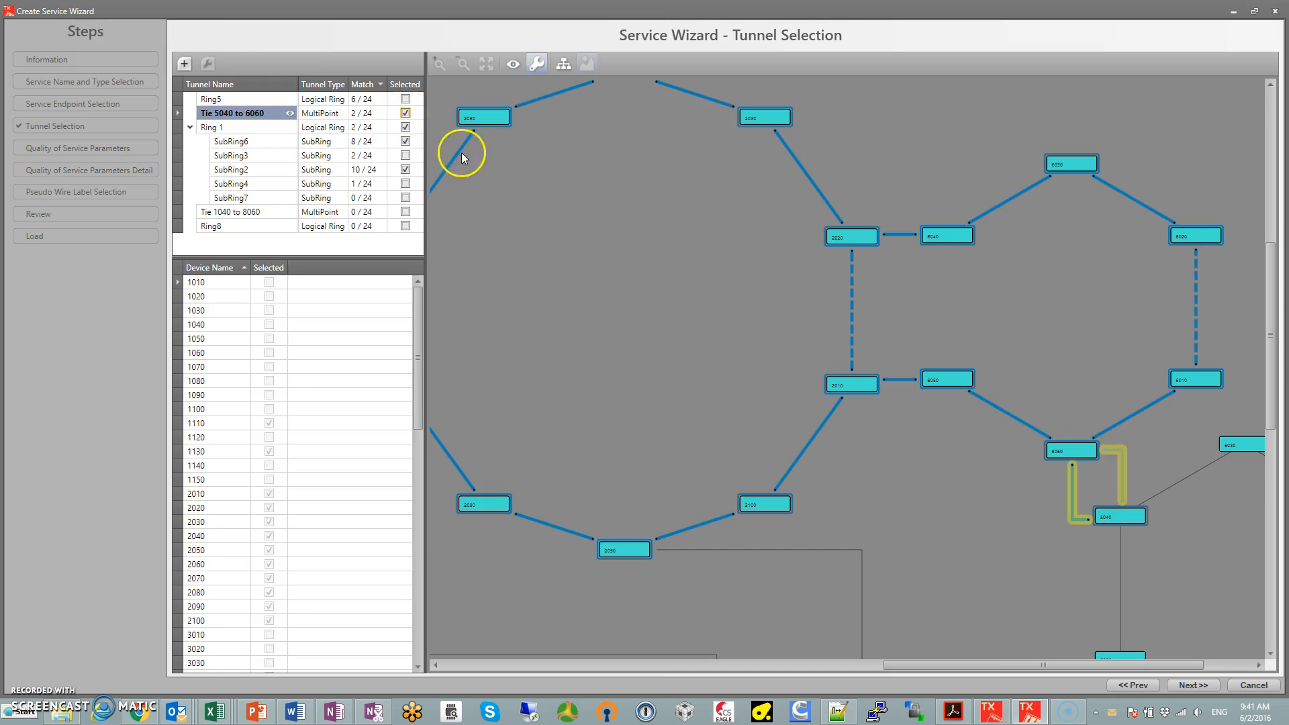
click(405, 100)
click(557, 312)
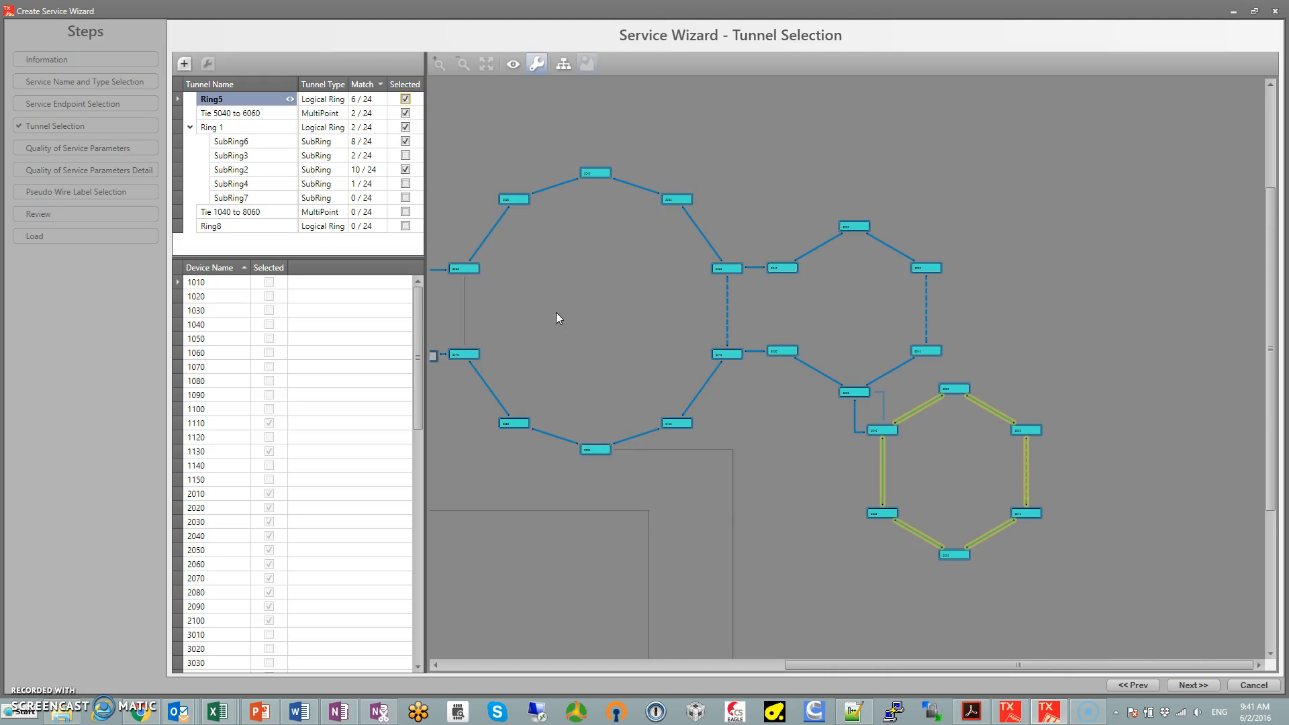
Check the selected tunnel path across the network, confirm the tunnels and keep the default quality of service parameters
drag(547, 333, 687, 301)
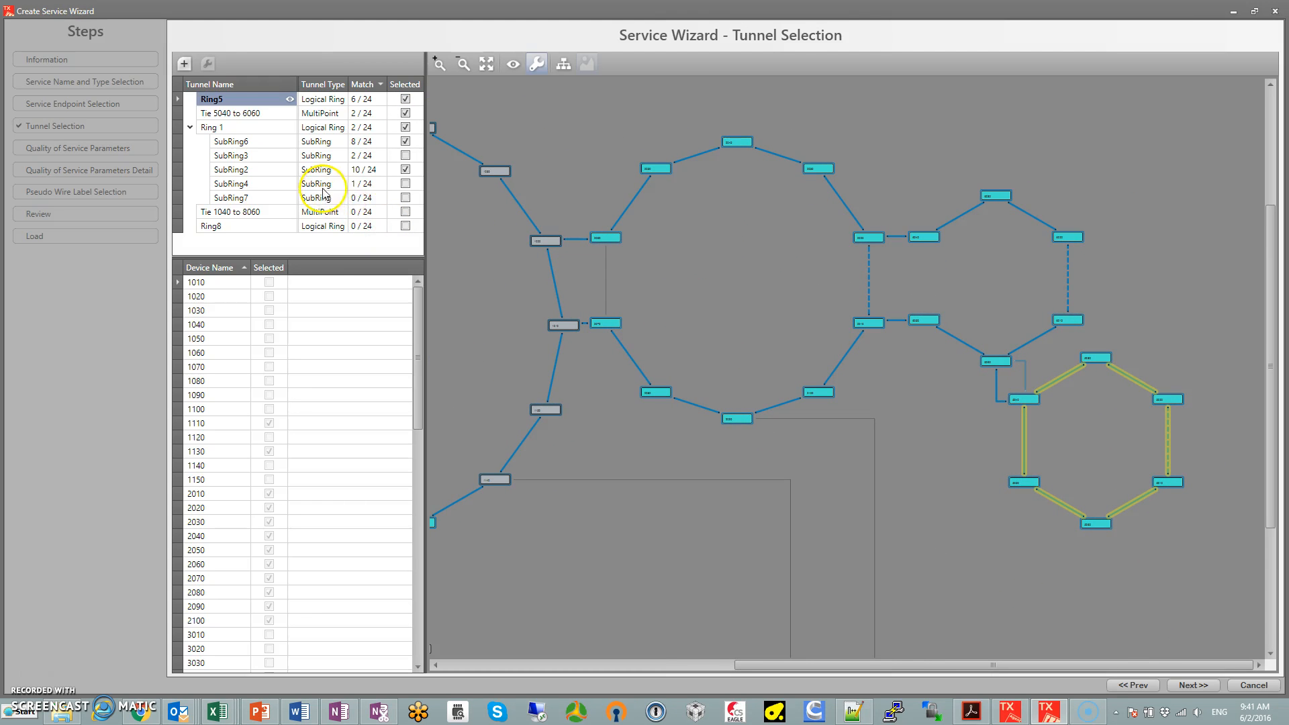
drag(656, 407, 790, 337)
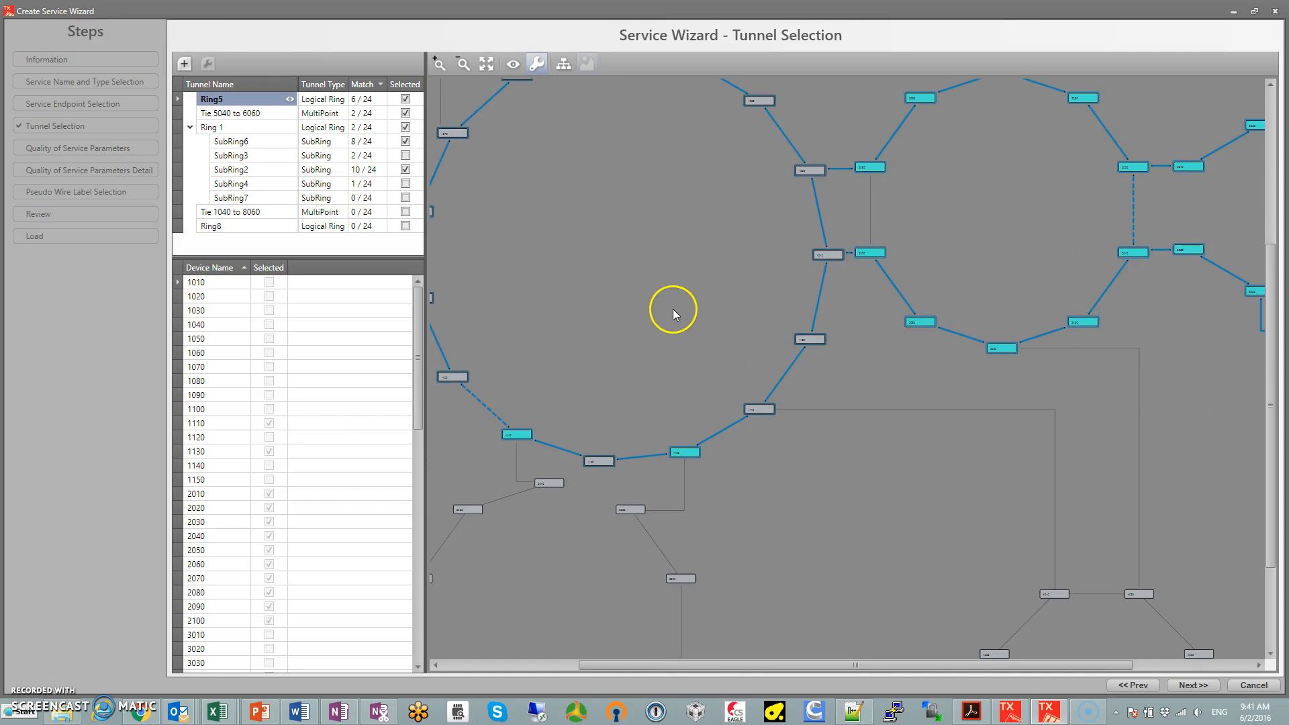
scroll(673, 309, down, 3)
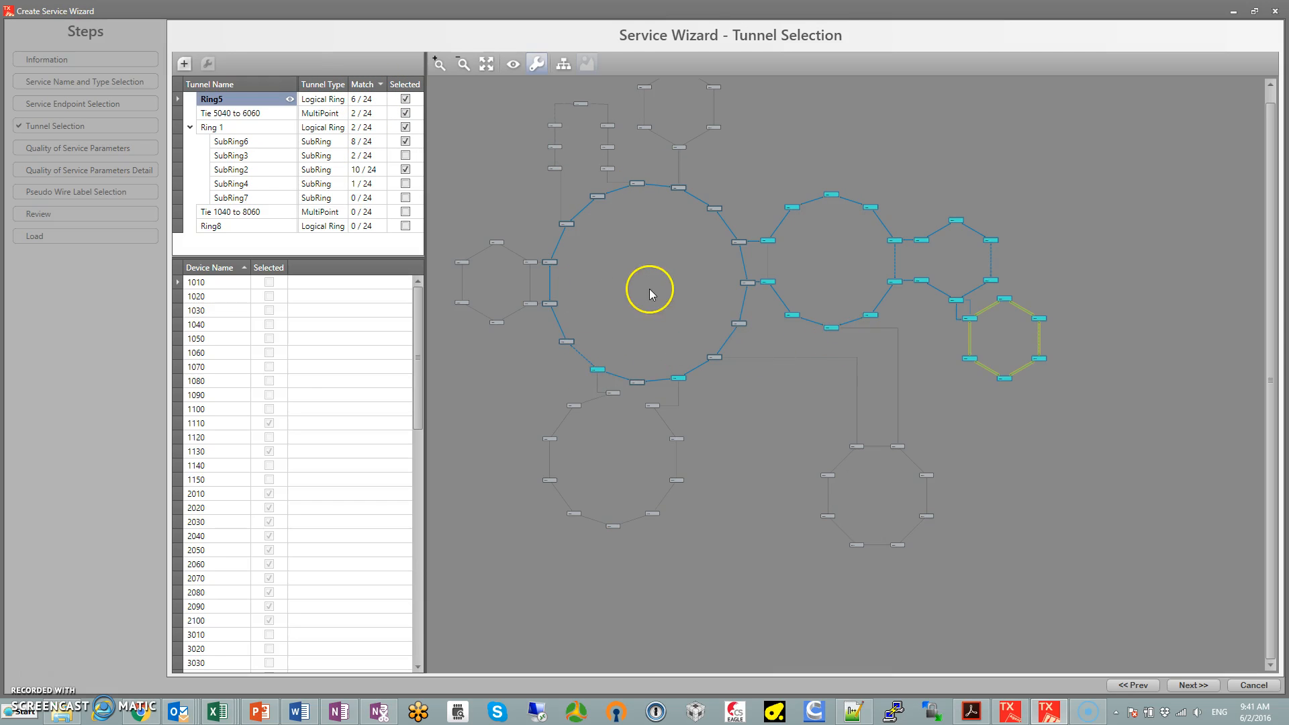
drag(650, 289, 679, 374)
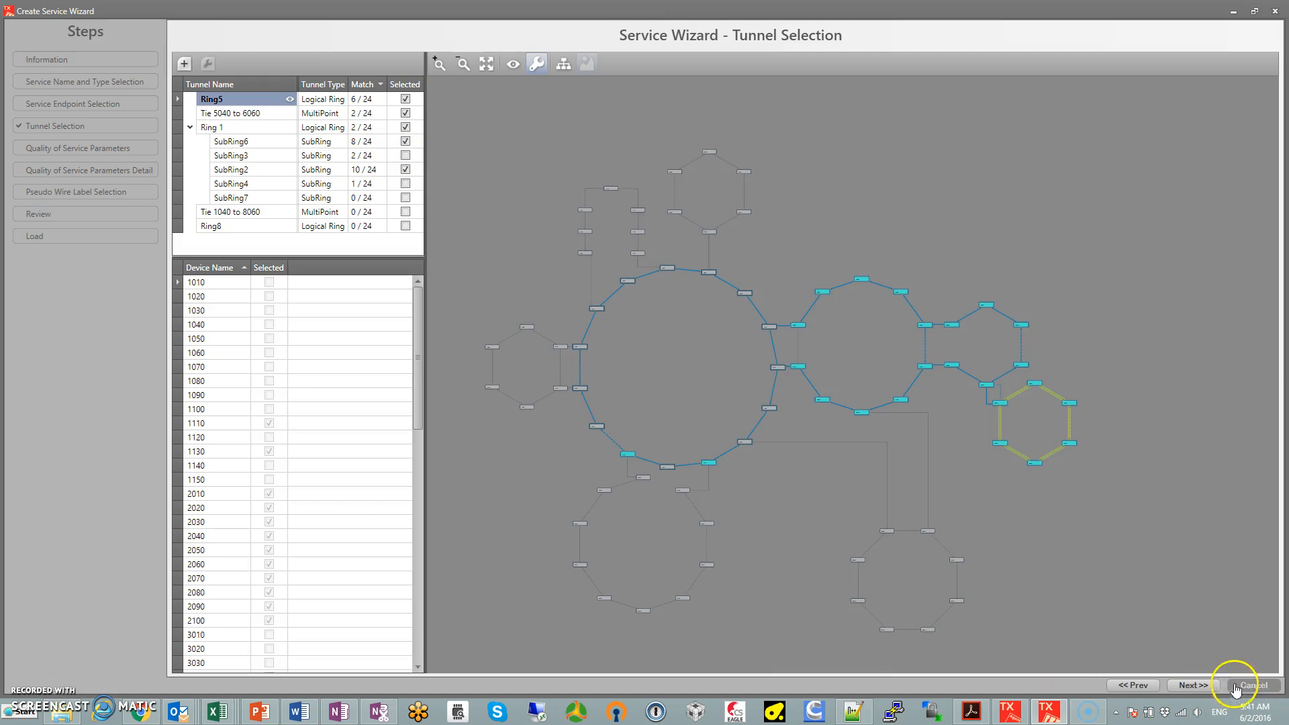
click(1192, 685)
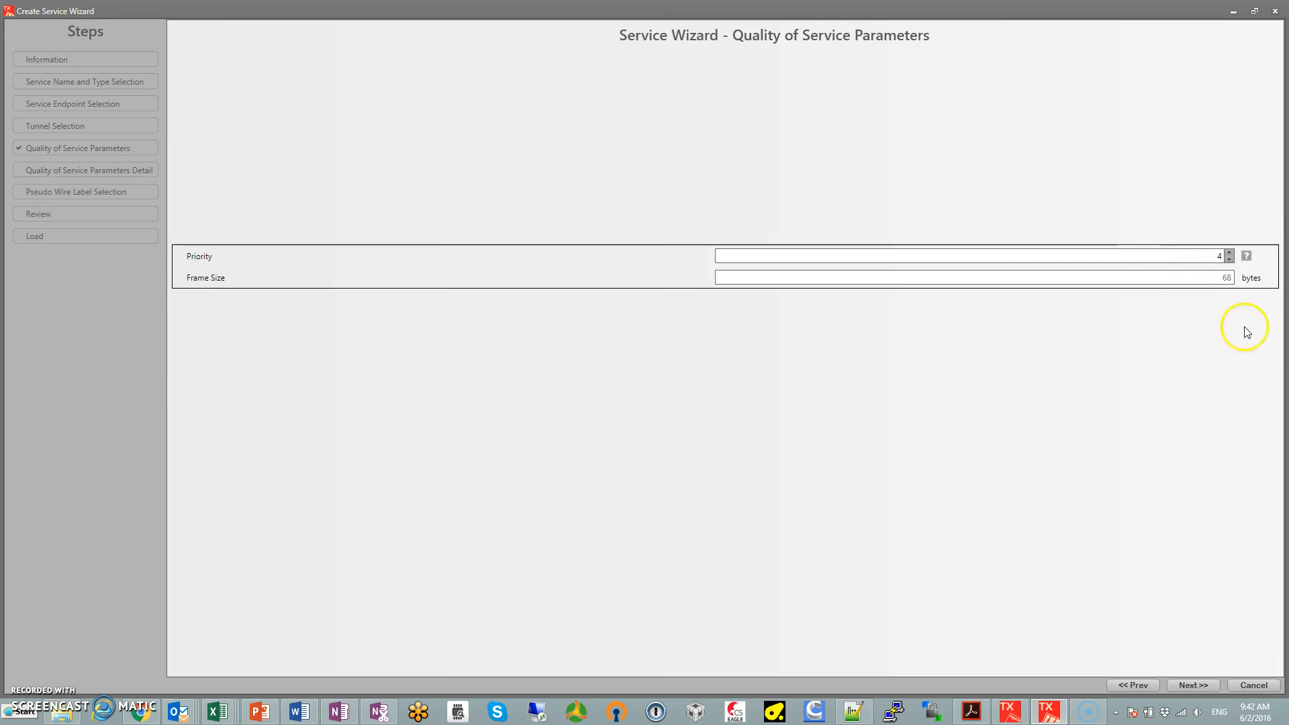
click(1199, 684)
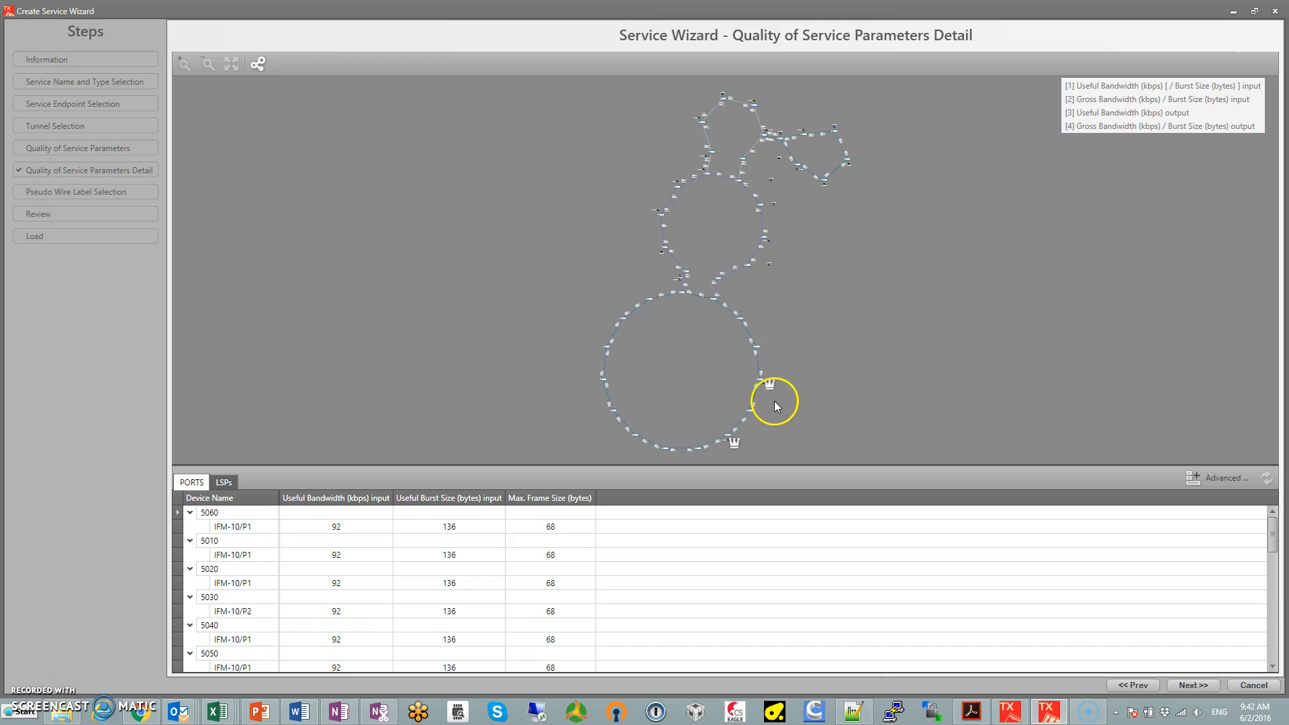
Examine the detailed bandwidth and burst size values along the service path, from the master nodes to the subring endpoints
scroll(775, 401, up, 3)
drag(675, 361, 694, 235)
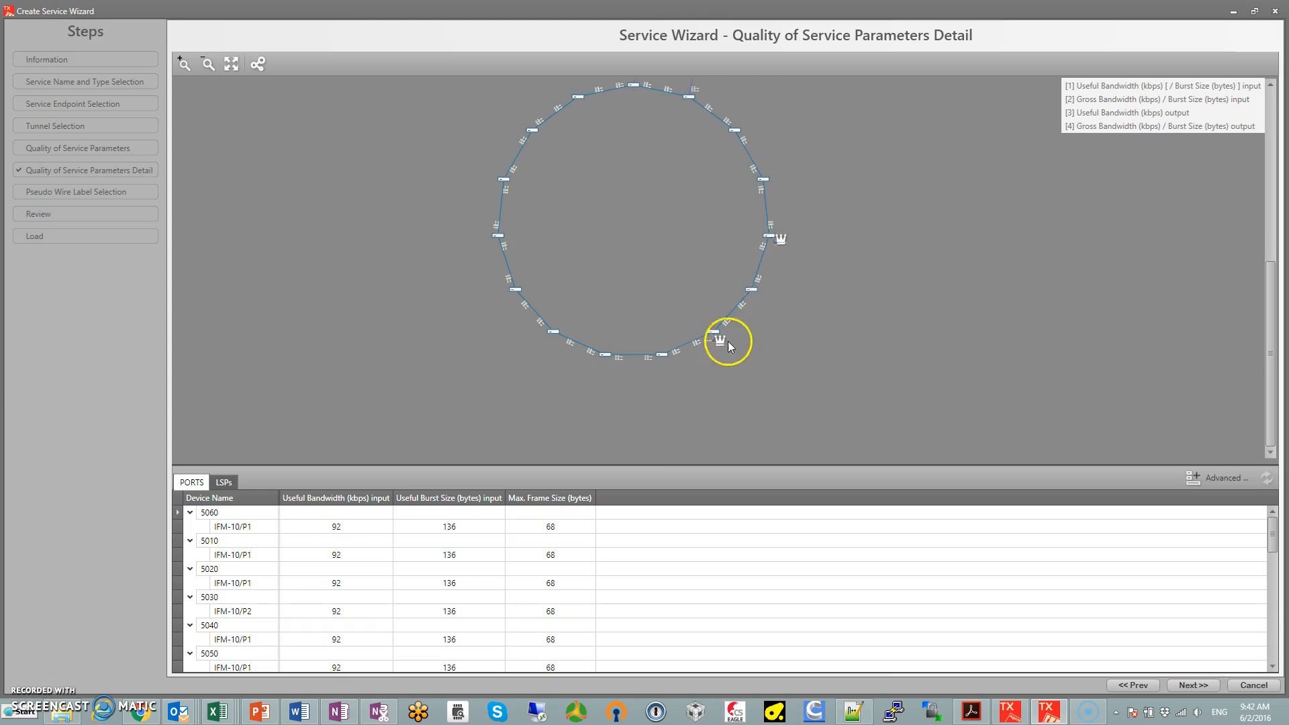
scroll(703, 193, down, 4)
drag(860, 148, 843, 348)
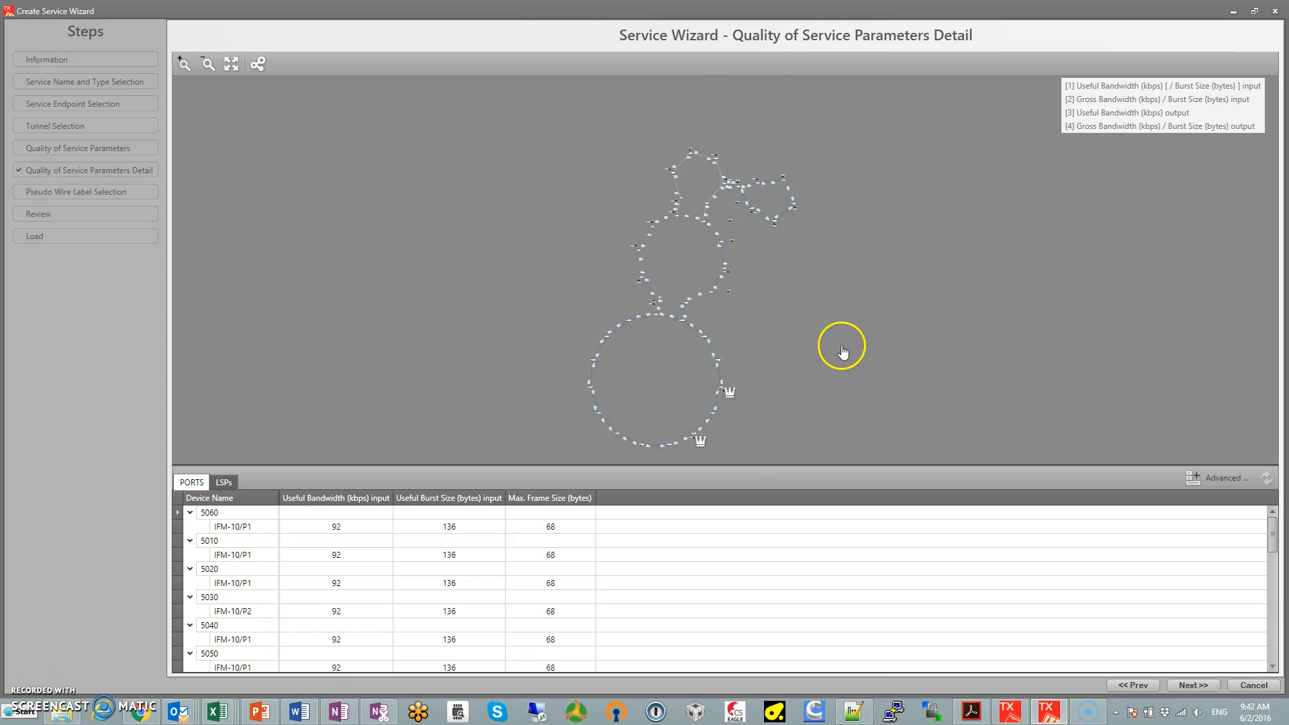
scroll(714, 236, up, 5)
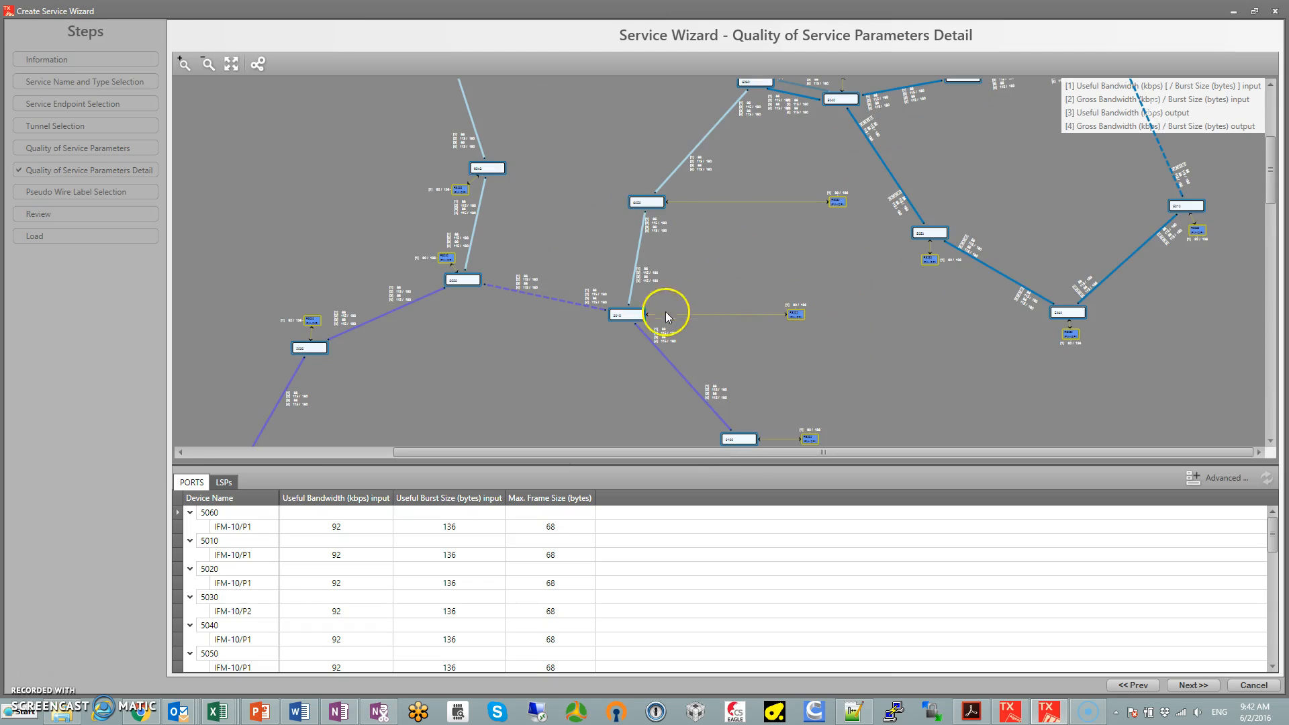
scroll(411, 216, up, 4)
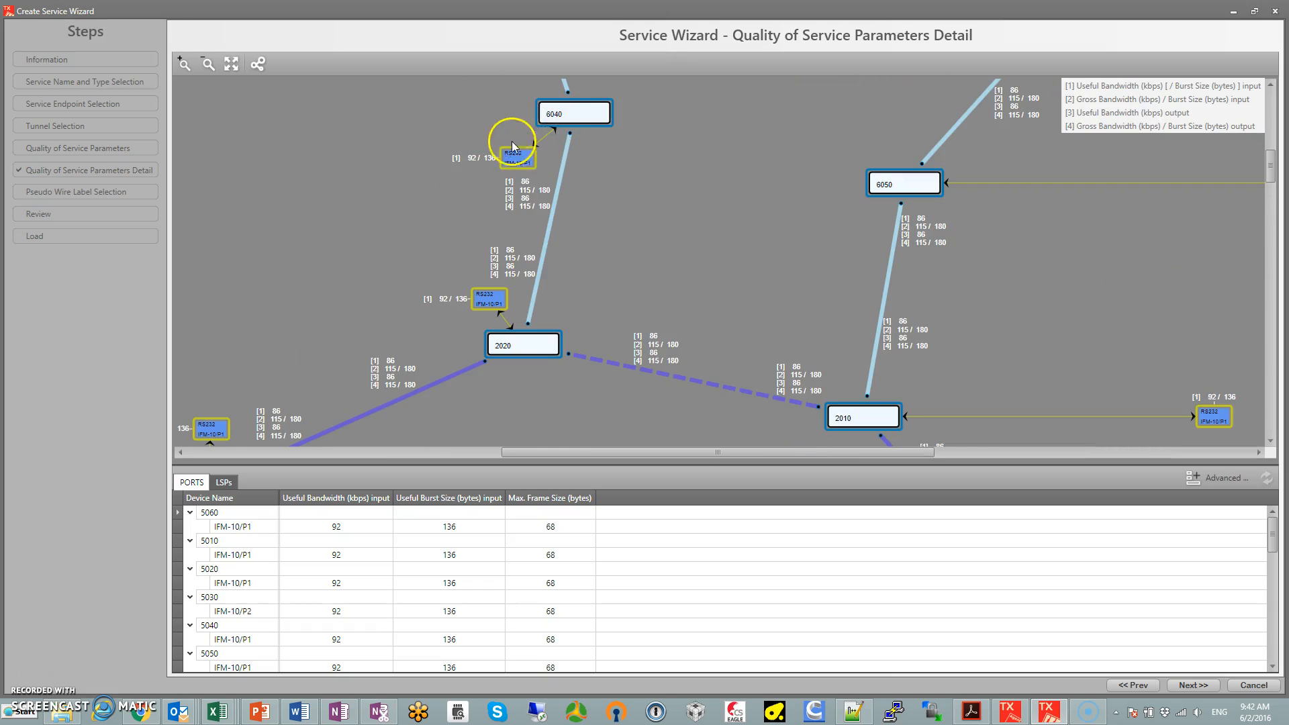
scroll(769, 232, down, 8)
Accept the proposed pseudo wire labels and finish creating the Scada1 service without loading it to the devices
click(1193, 685)
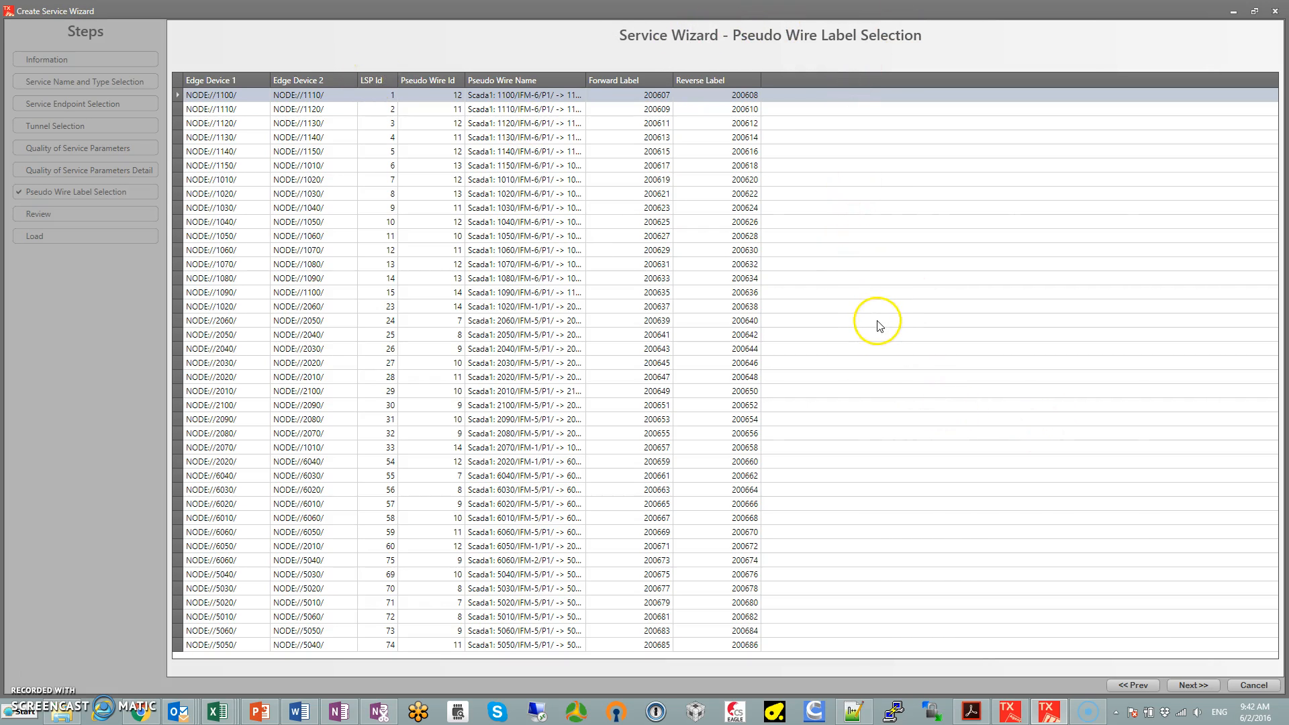
click(1199, 686)
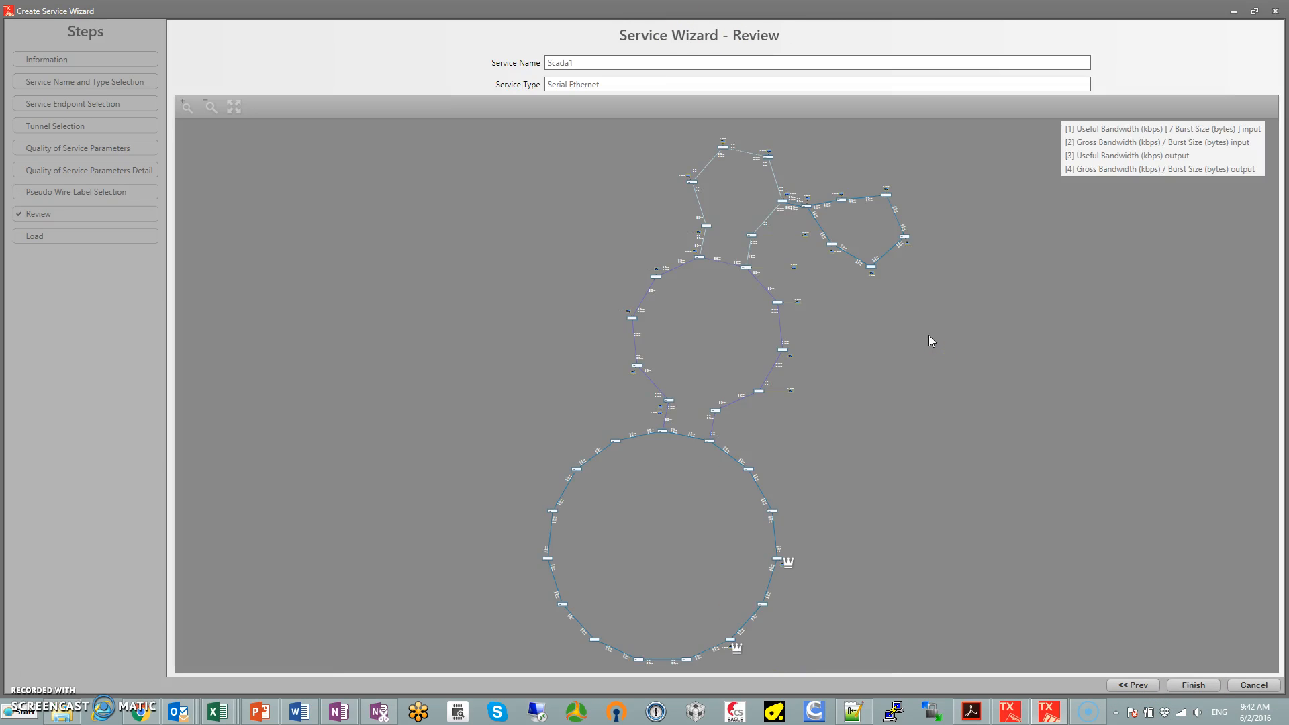
click(1200, 690)
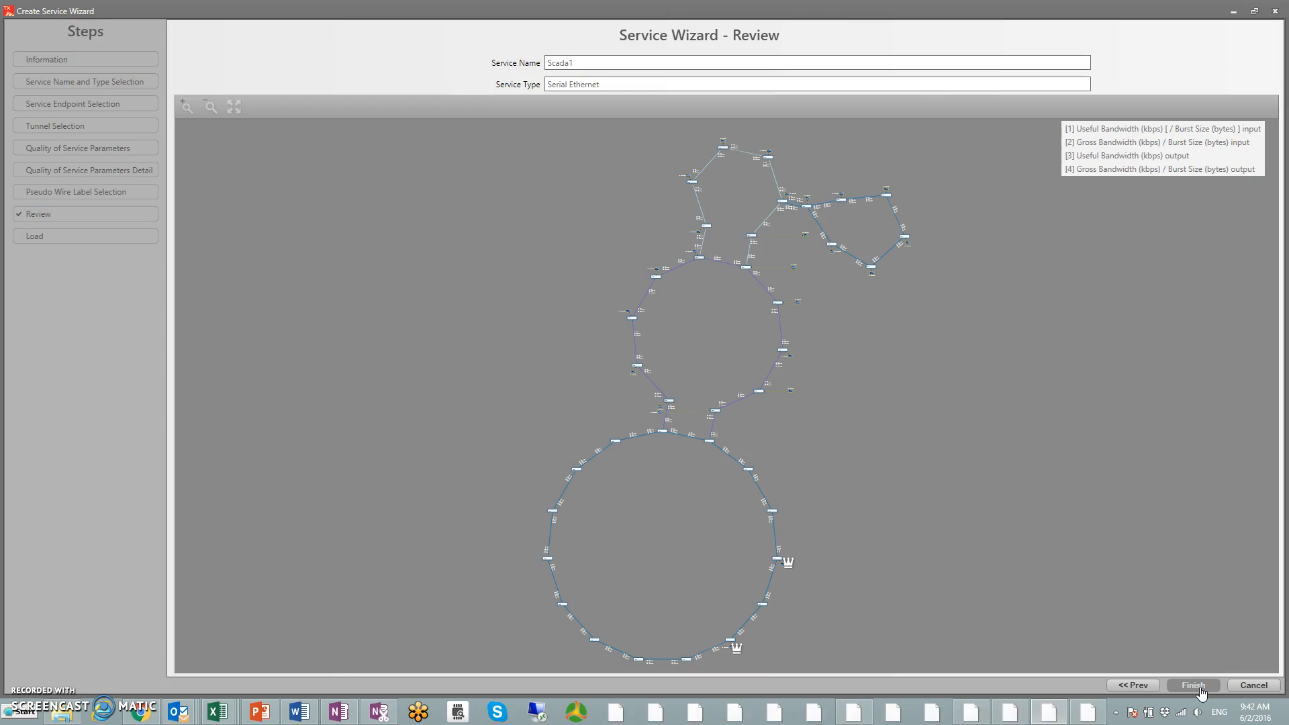
click(1120, 501)
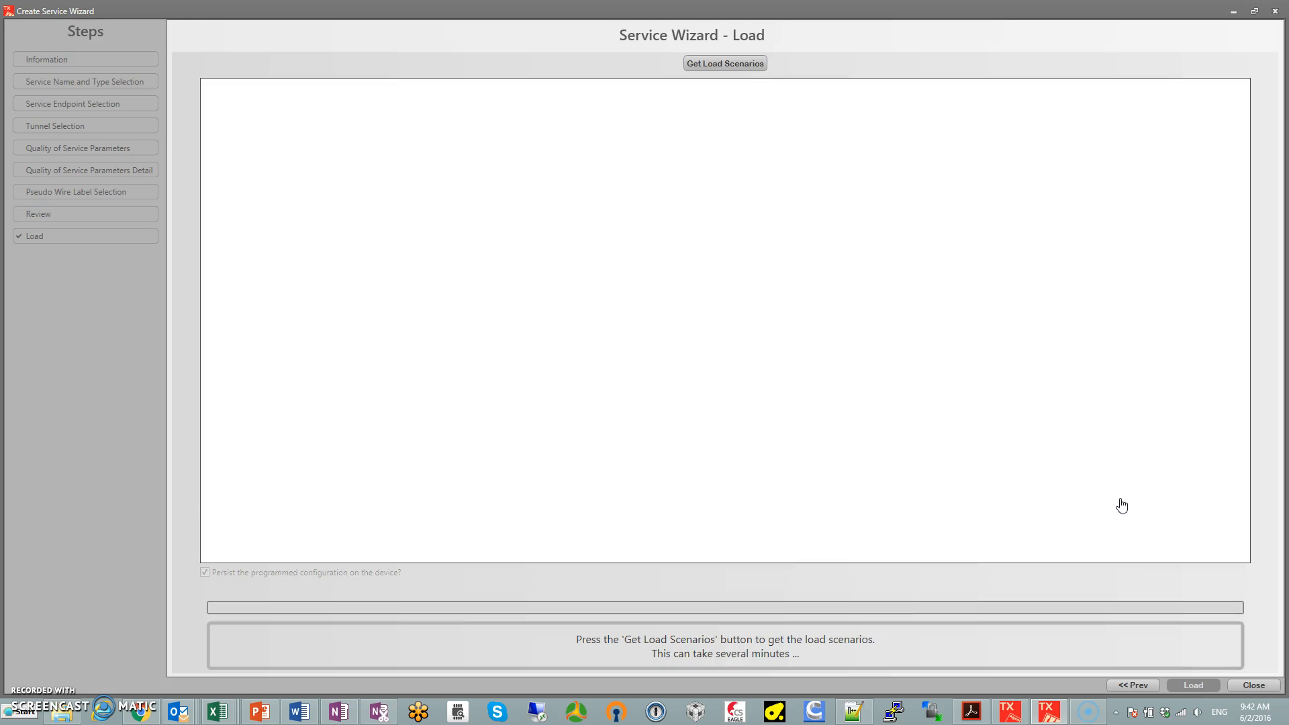
click(1254, 685)
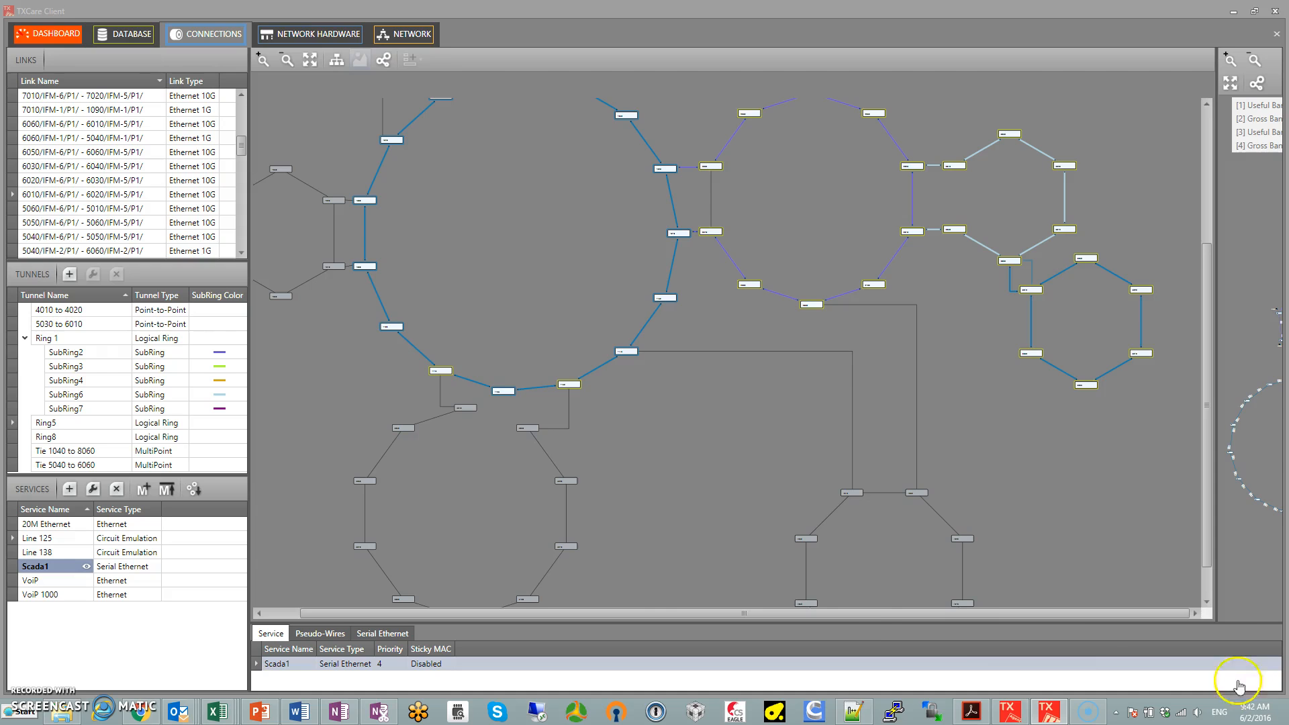
Close and reopen the network view to refresh its data, and display the Scada1 service in it
scroll(654, 465, down, 5)
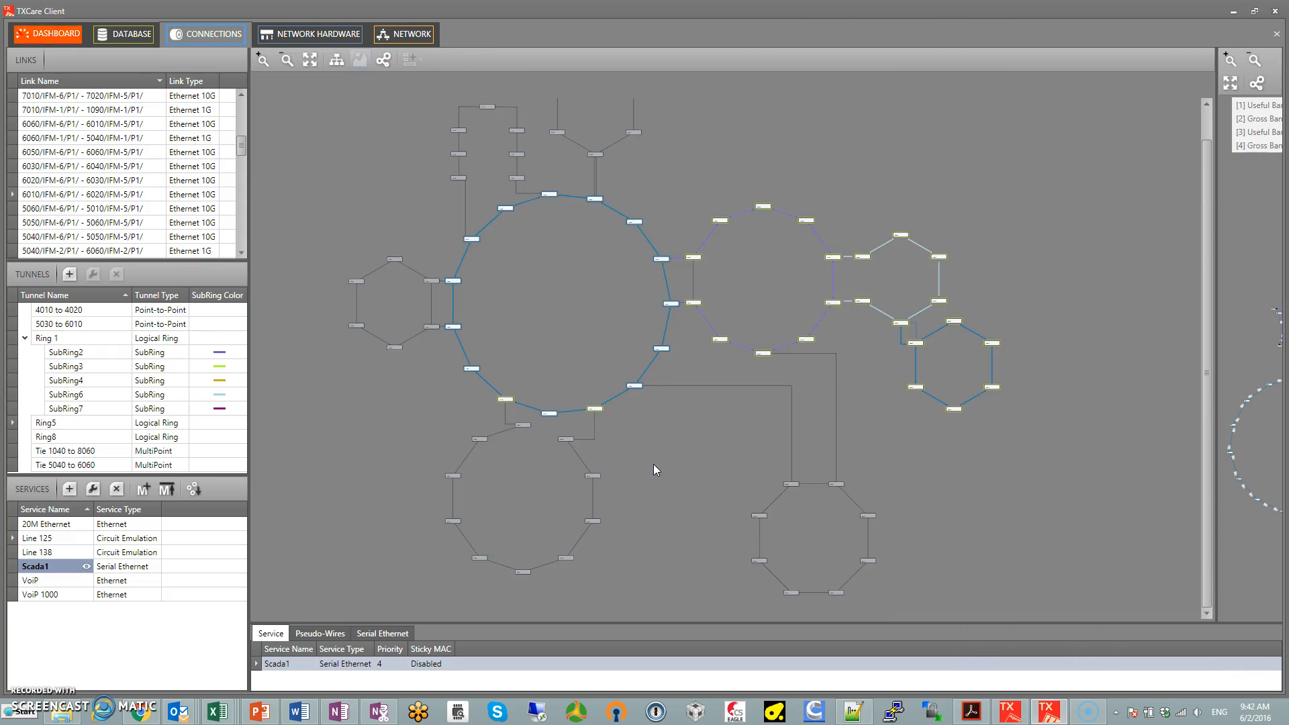
click(407, 35)
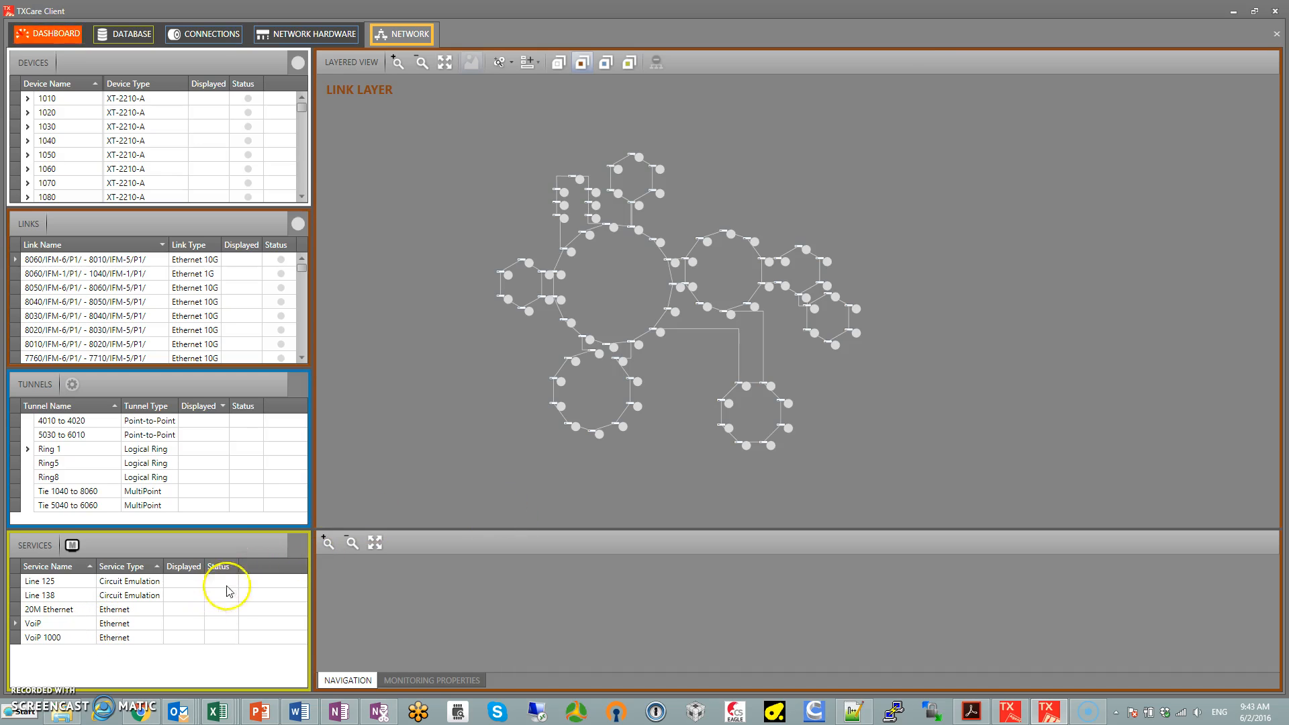
click(1278, 37)
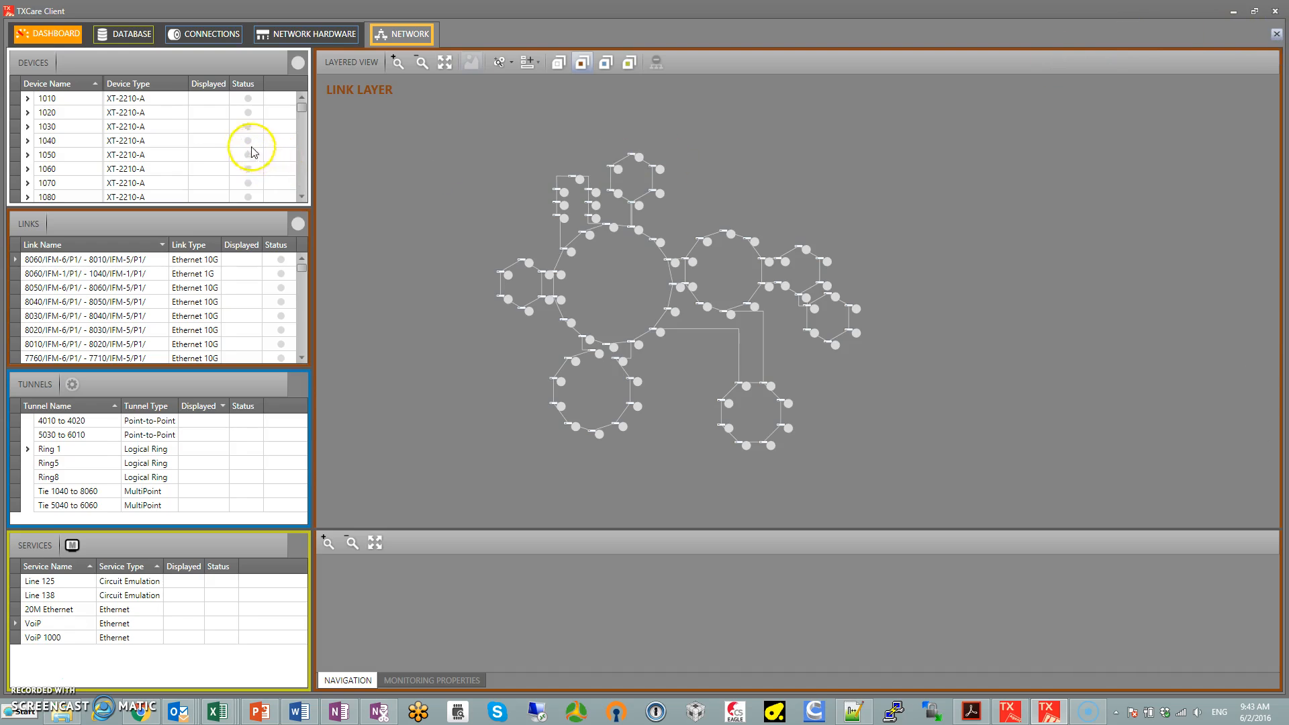
click(48, 34)
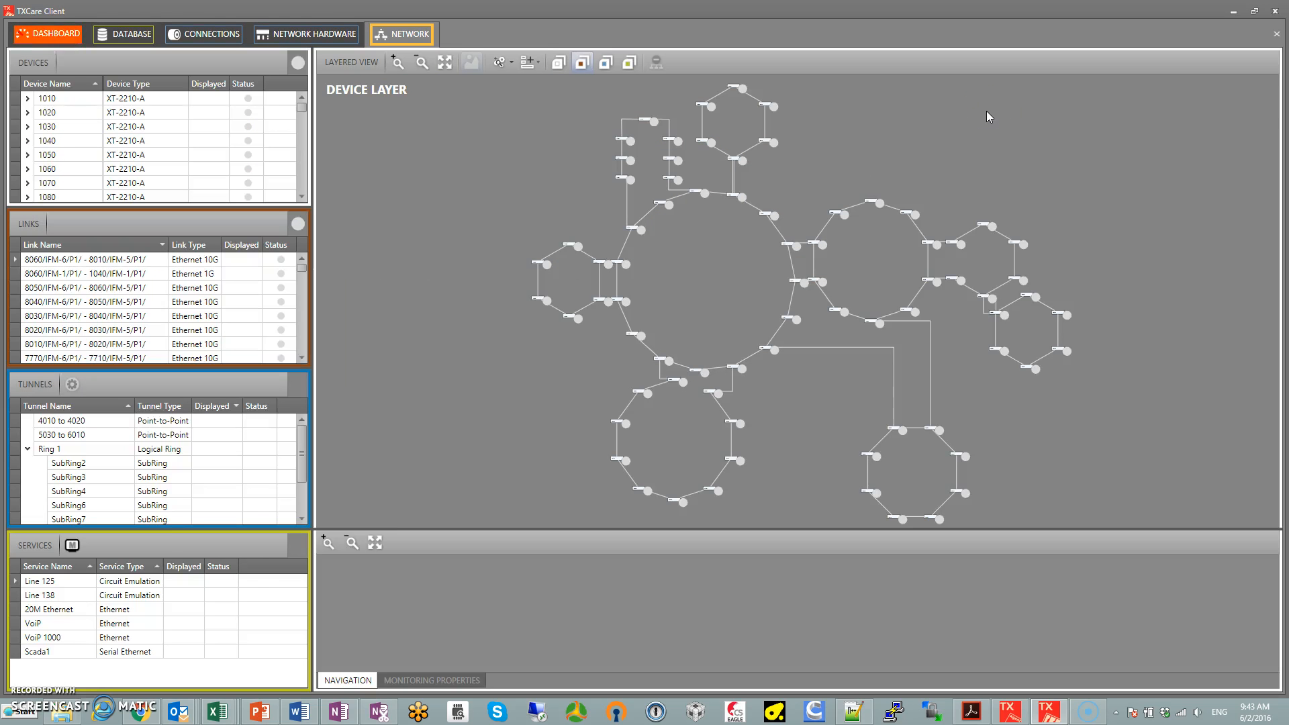
click(40, 652)
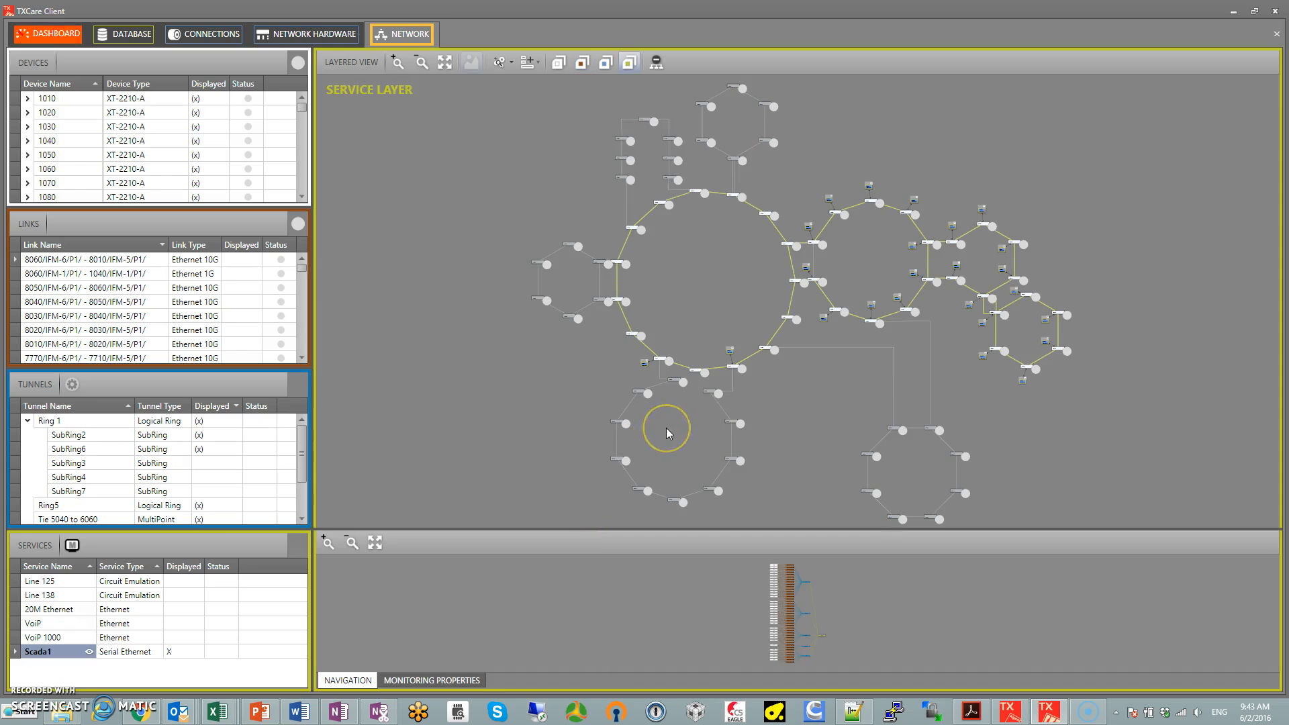
Inspect the serial endpoints of Scada1 at the master nodes 1110 and 1130 in the service layer
scroll(746, 383, up, 3)
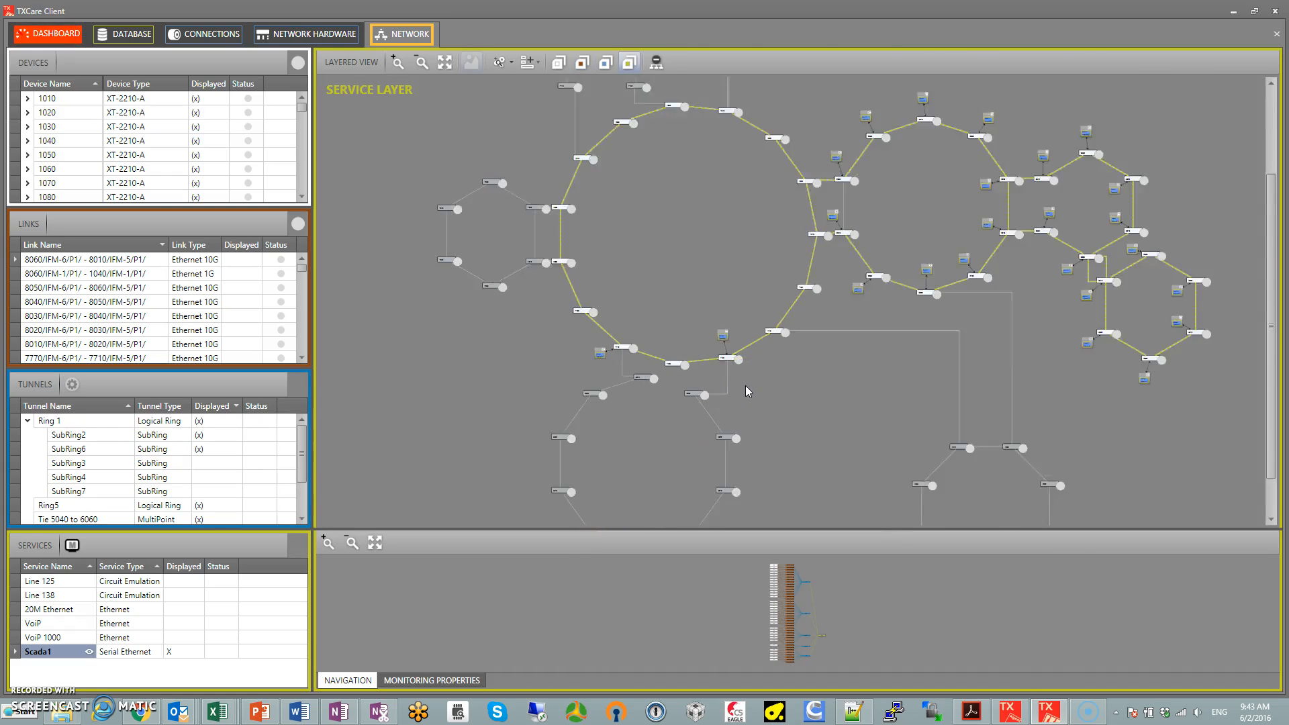
scroll(752, 376, down, 4)
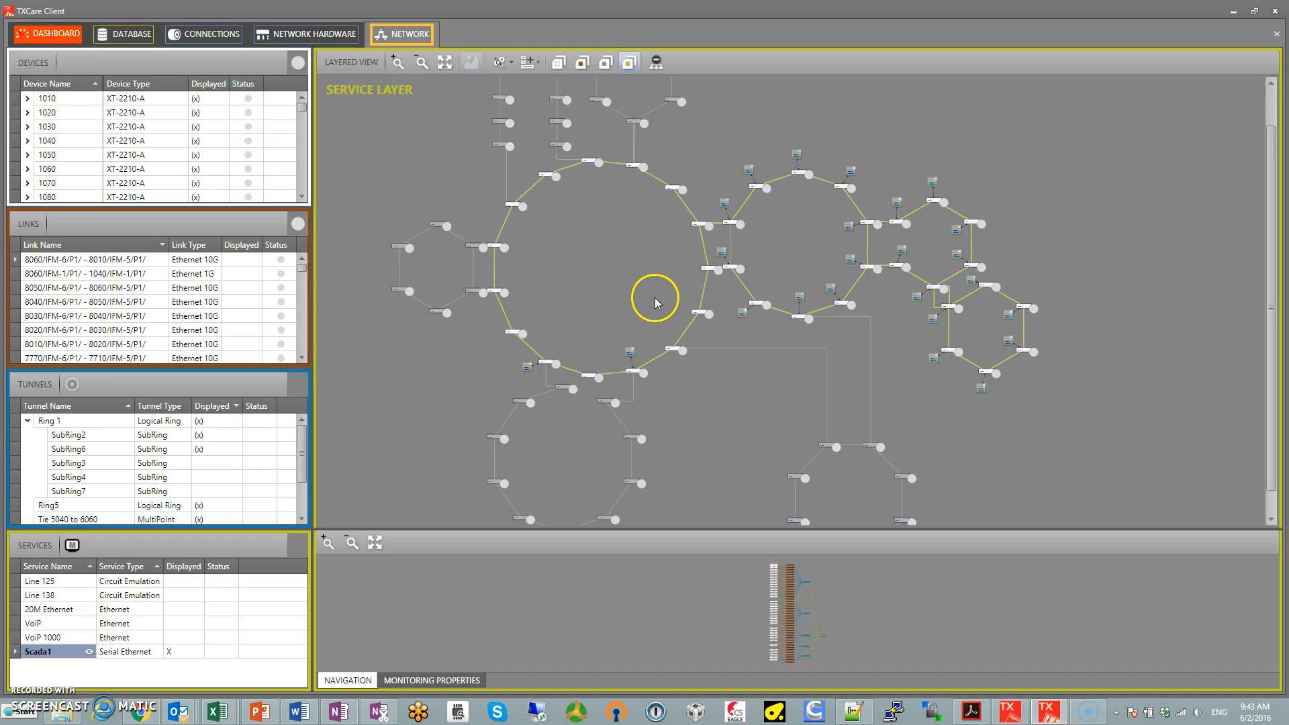
scroll(614, 376, up, 3)
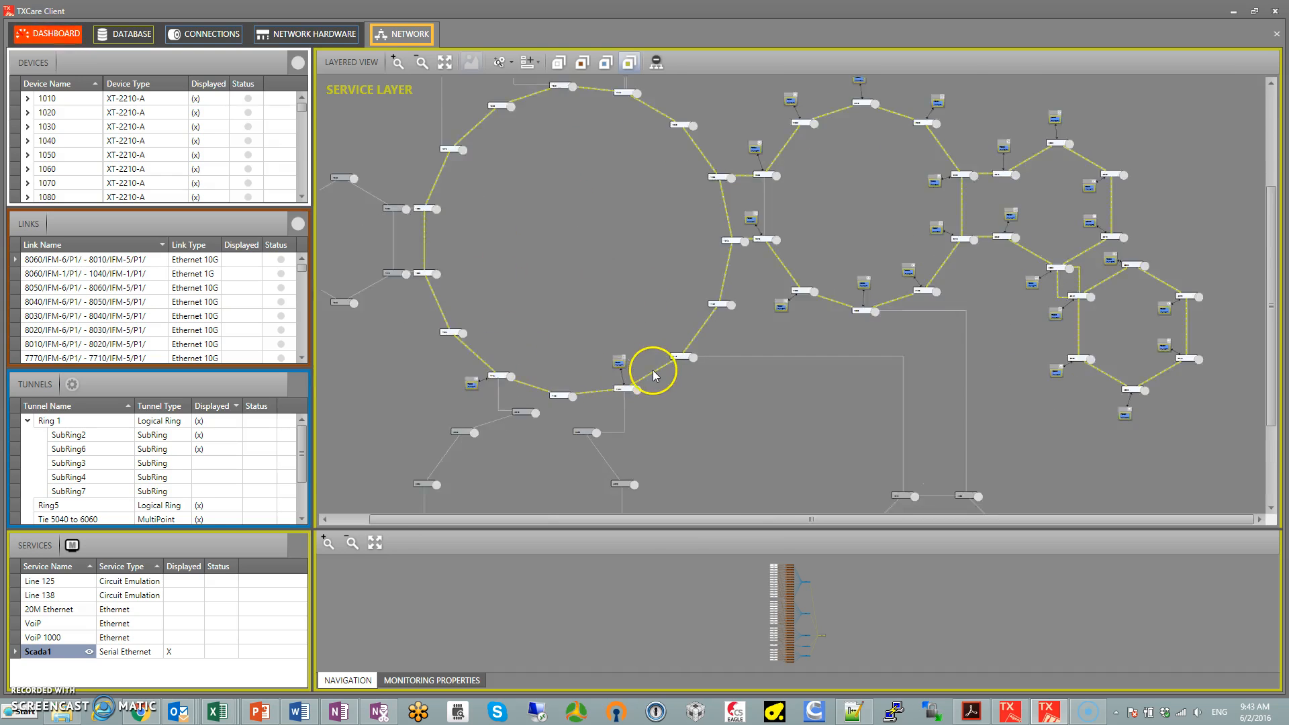
scroll(600, 363, up, 3)
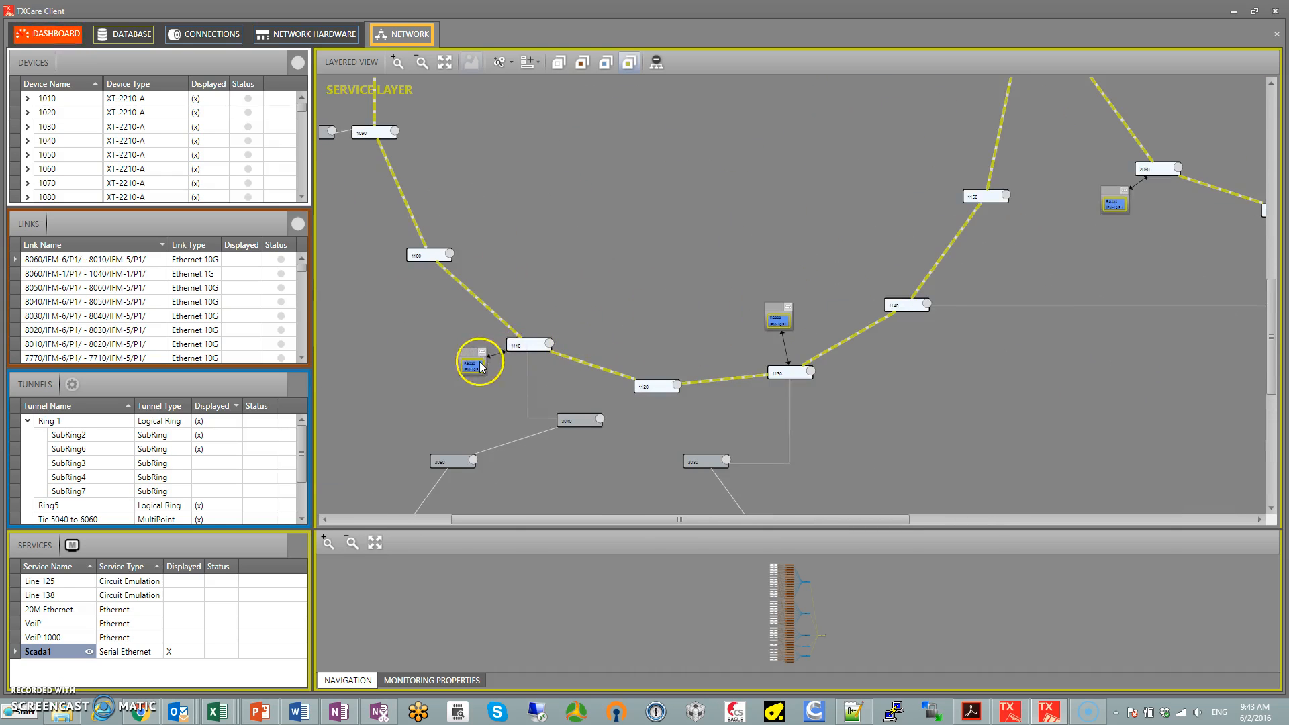
drag(907, 240, 652, 329)
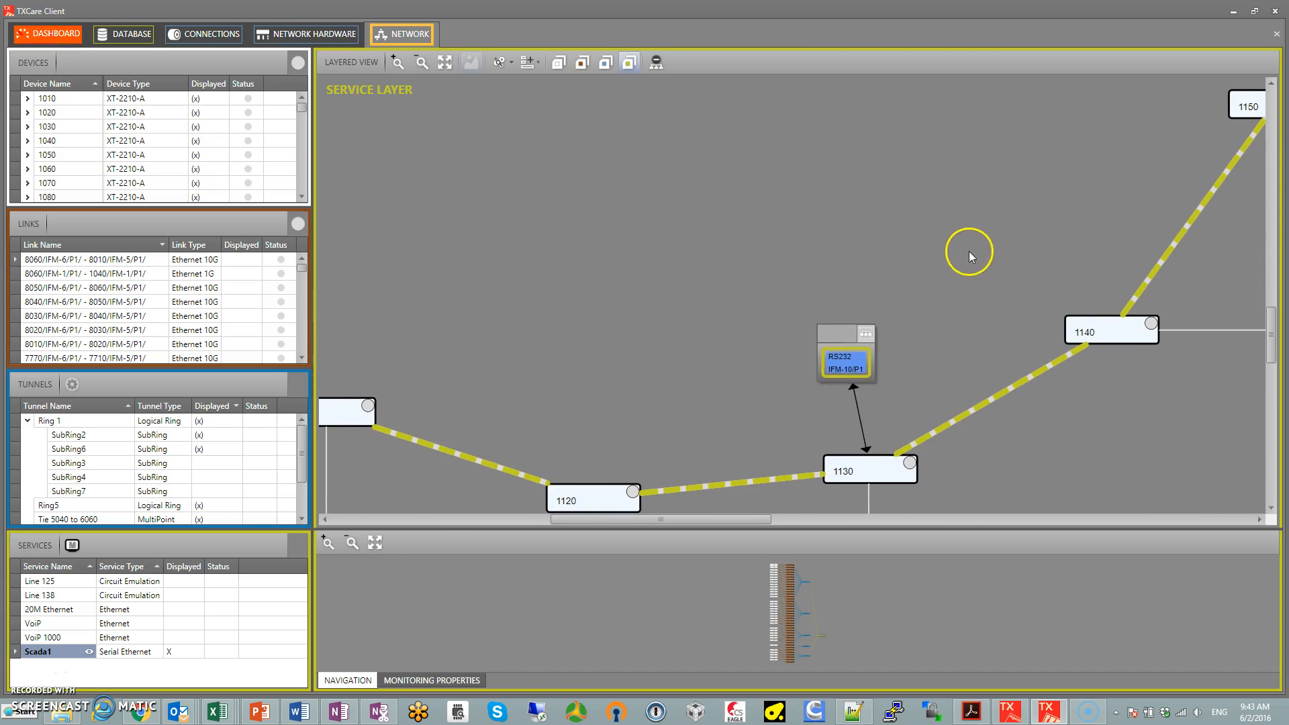
Examine the full Scada1 path and its slave endpoints from the main ring through the subrings to Ring5
scroll(969, 252, down, 3)
drag(941, 194, 642, 268)
scroll(960, 247, down, 4)
drag(1047, 187, 798, 216)
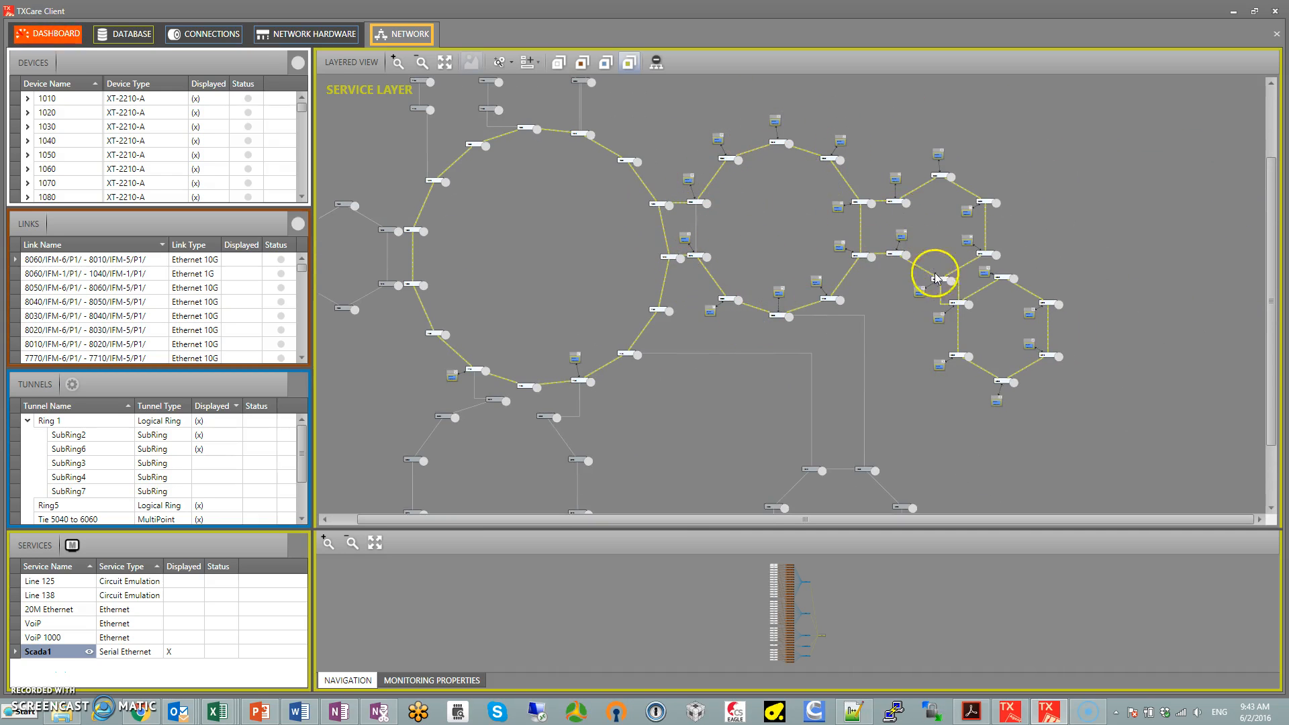
drag(523, 214, 618, 193)
scroll(618, 192, down, 2)
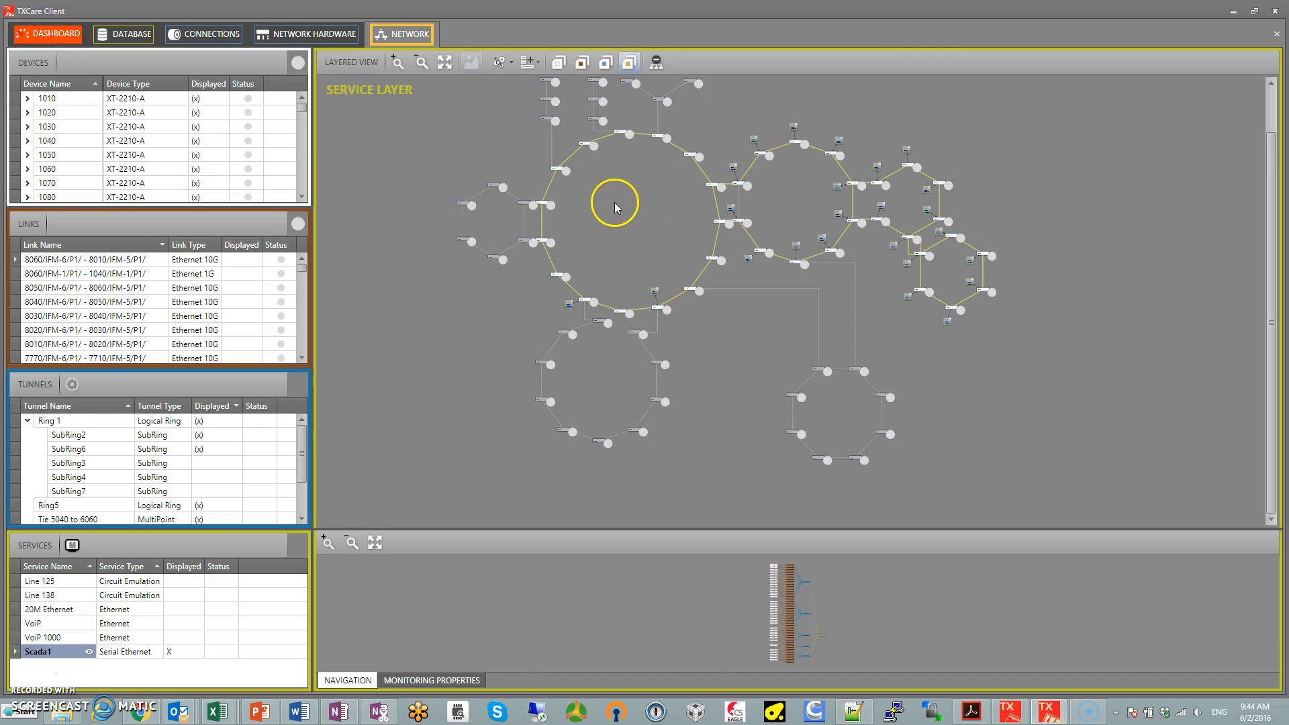
scroll(614, 203, down, 3)
scroll(647, 285, up, 2)
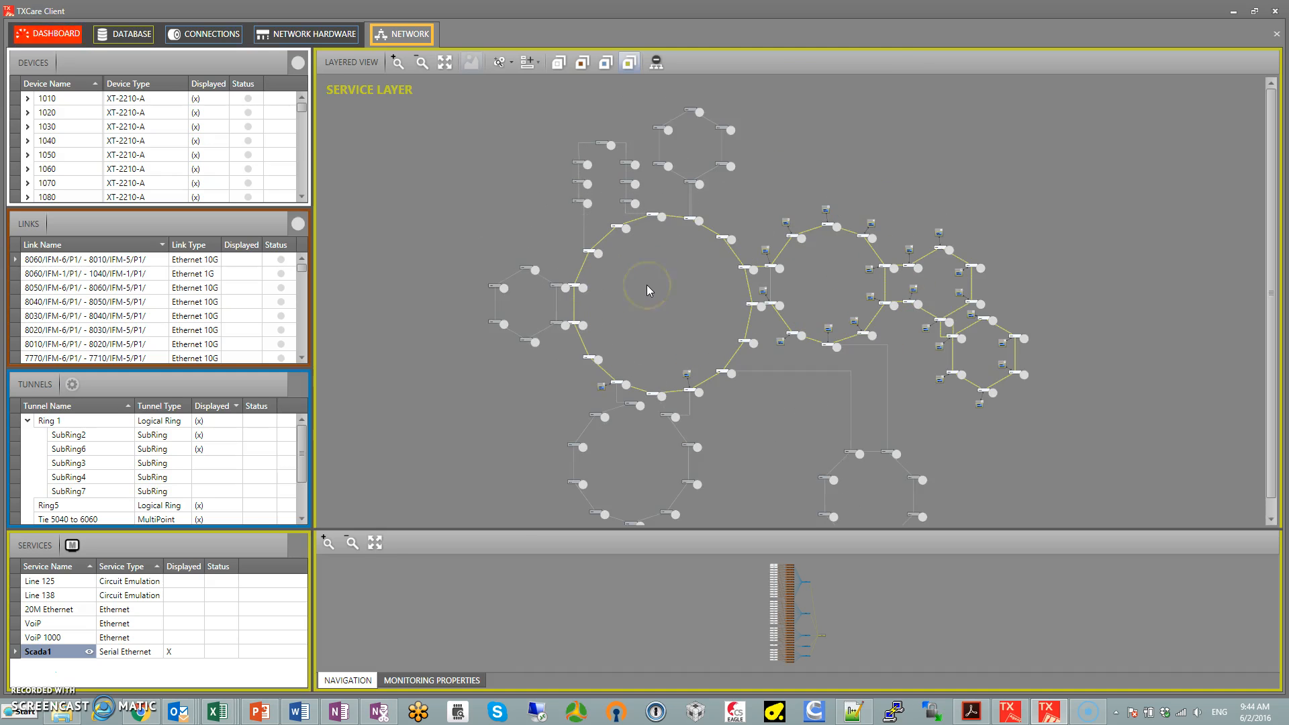